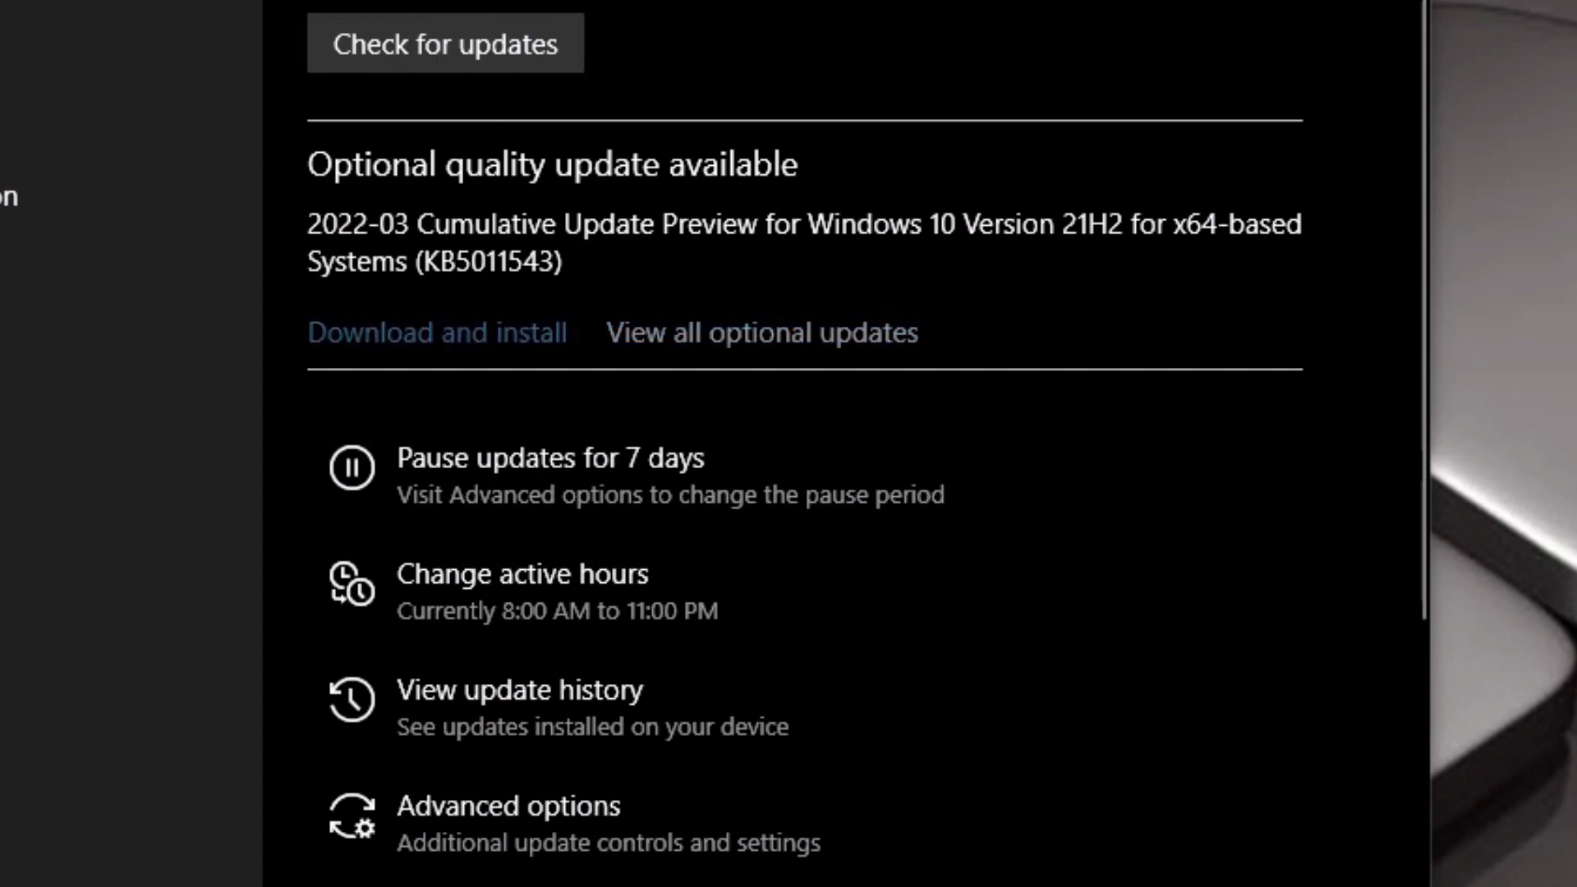
- Select the optional Intel Bluetooth and Intel net 22.120.0.3 driver updates and install them
left_click(762, 332)
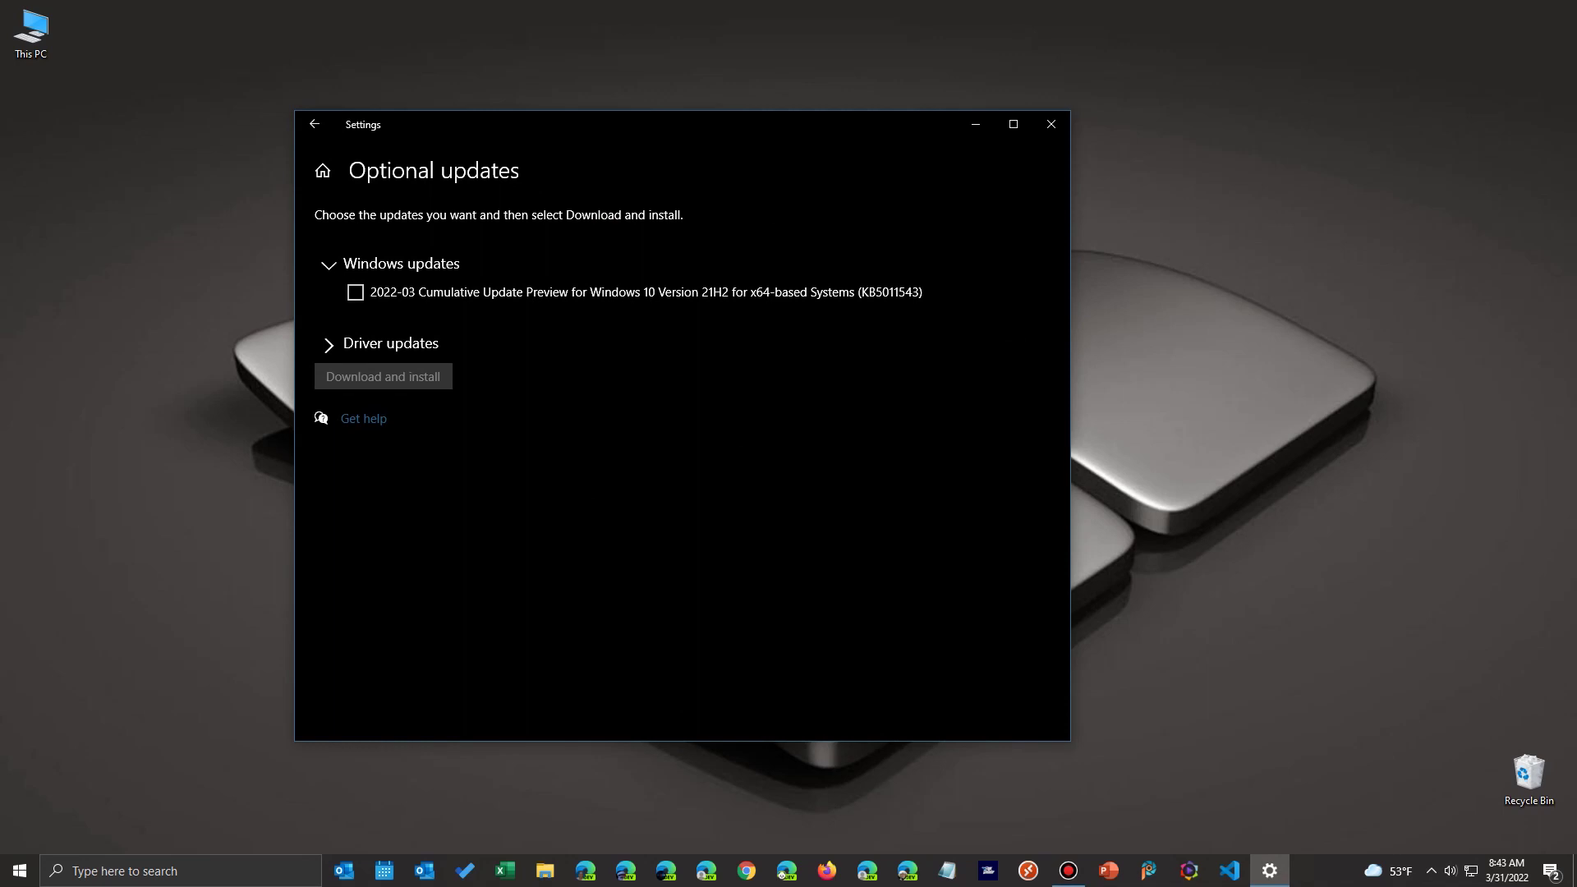
key("Return")
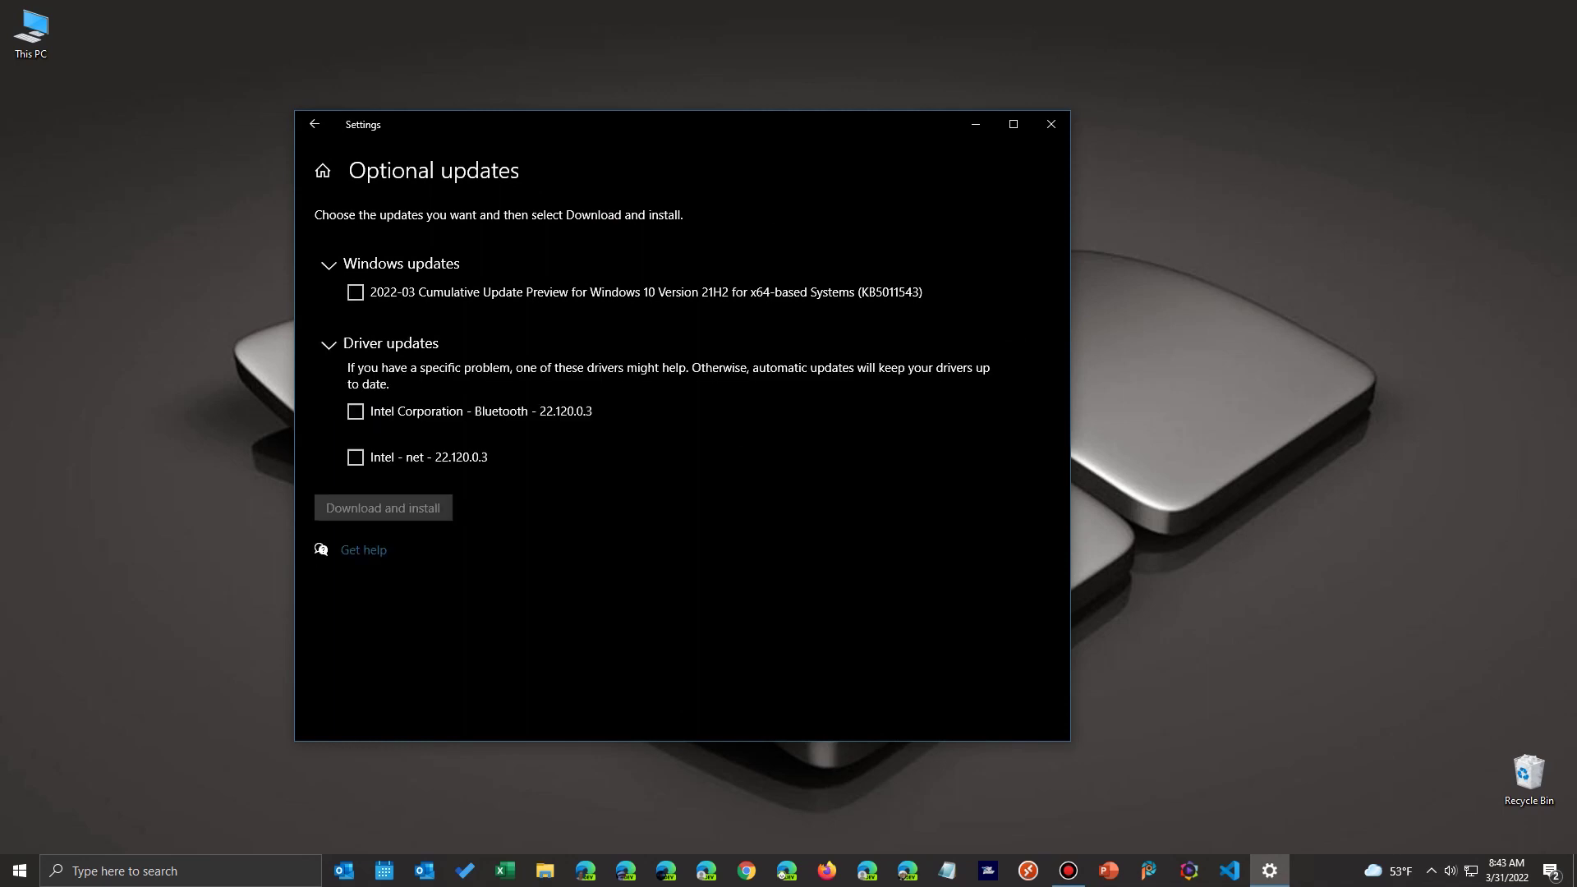
key("space")
key("Tab")
key("space")
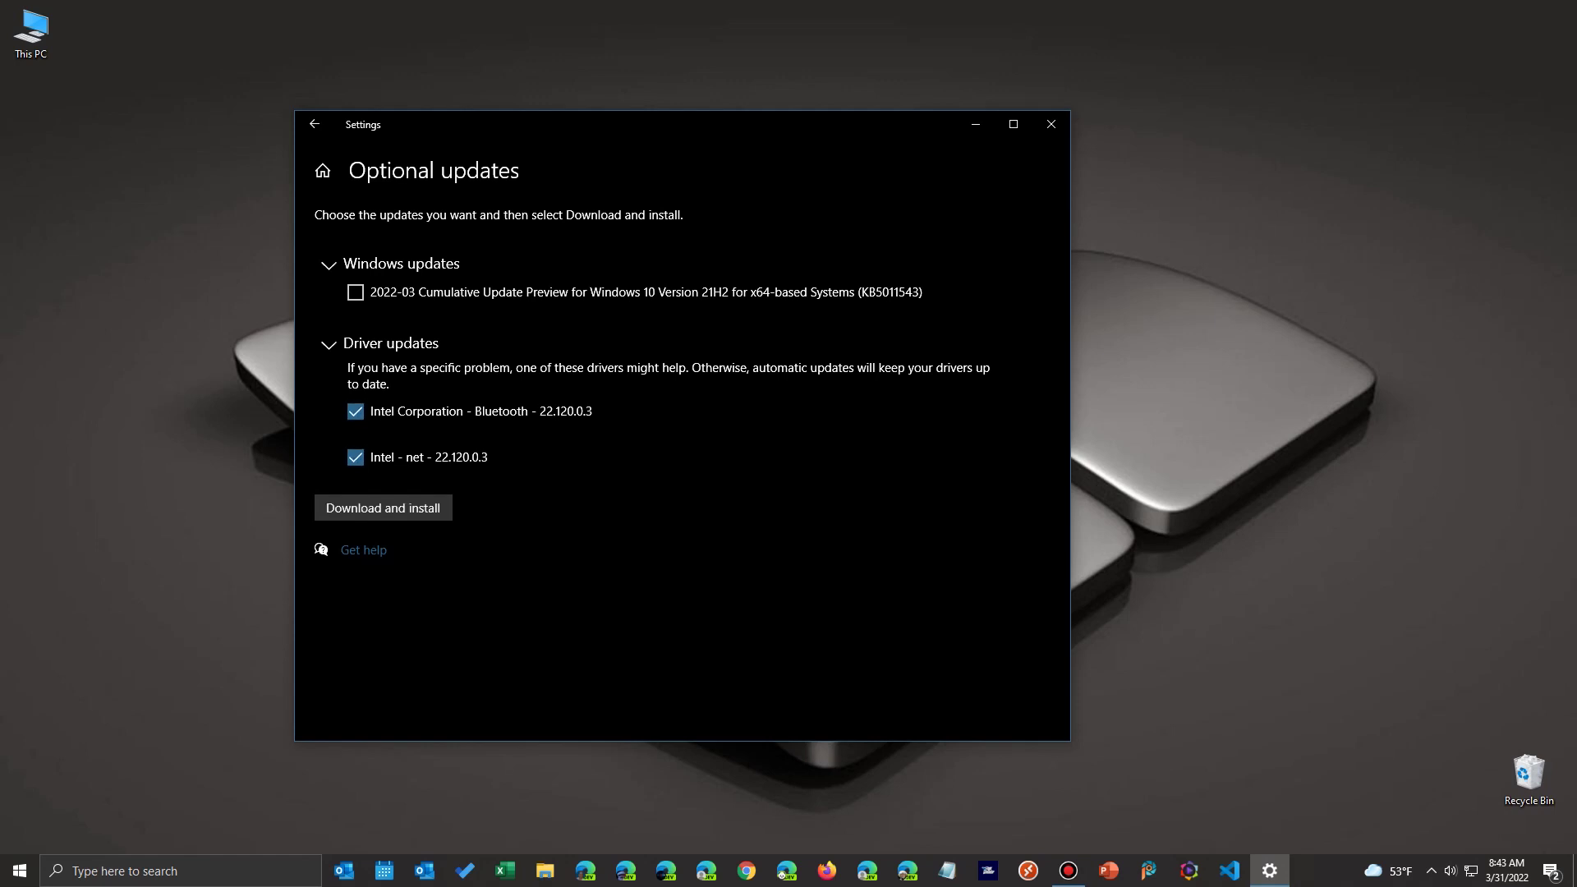
key("Tab")
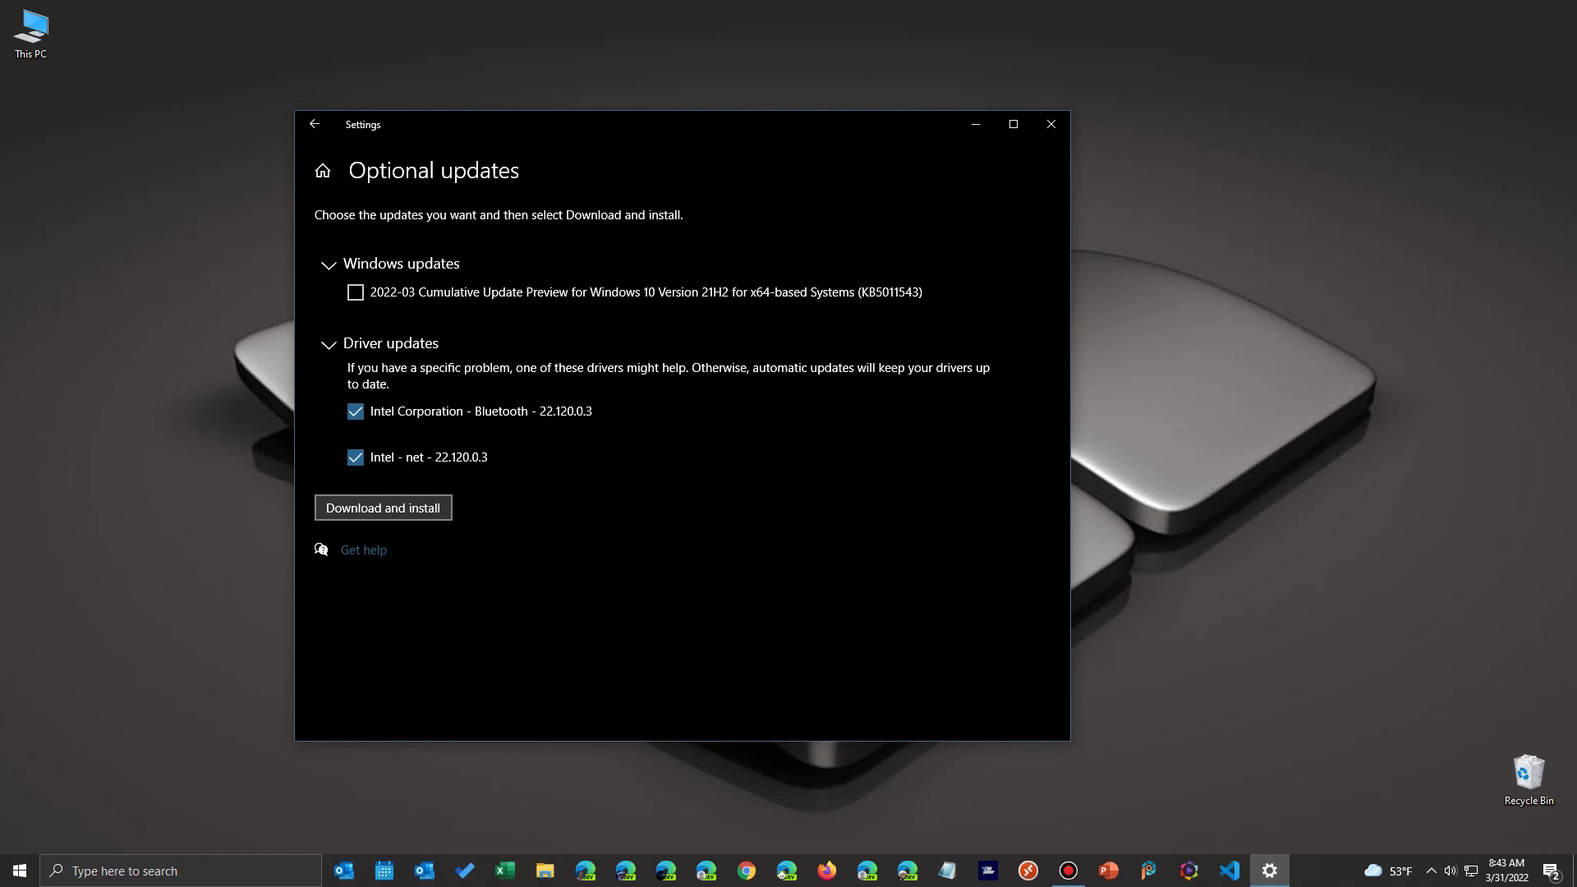
key("space")
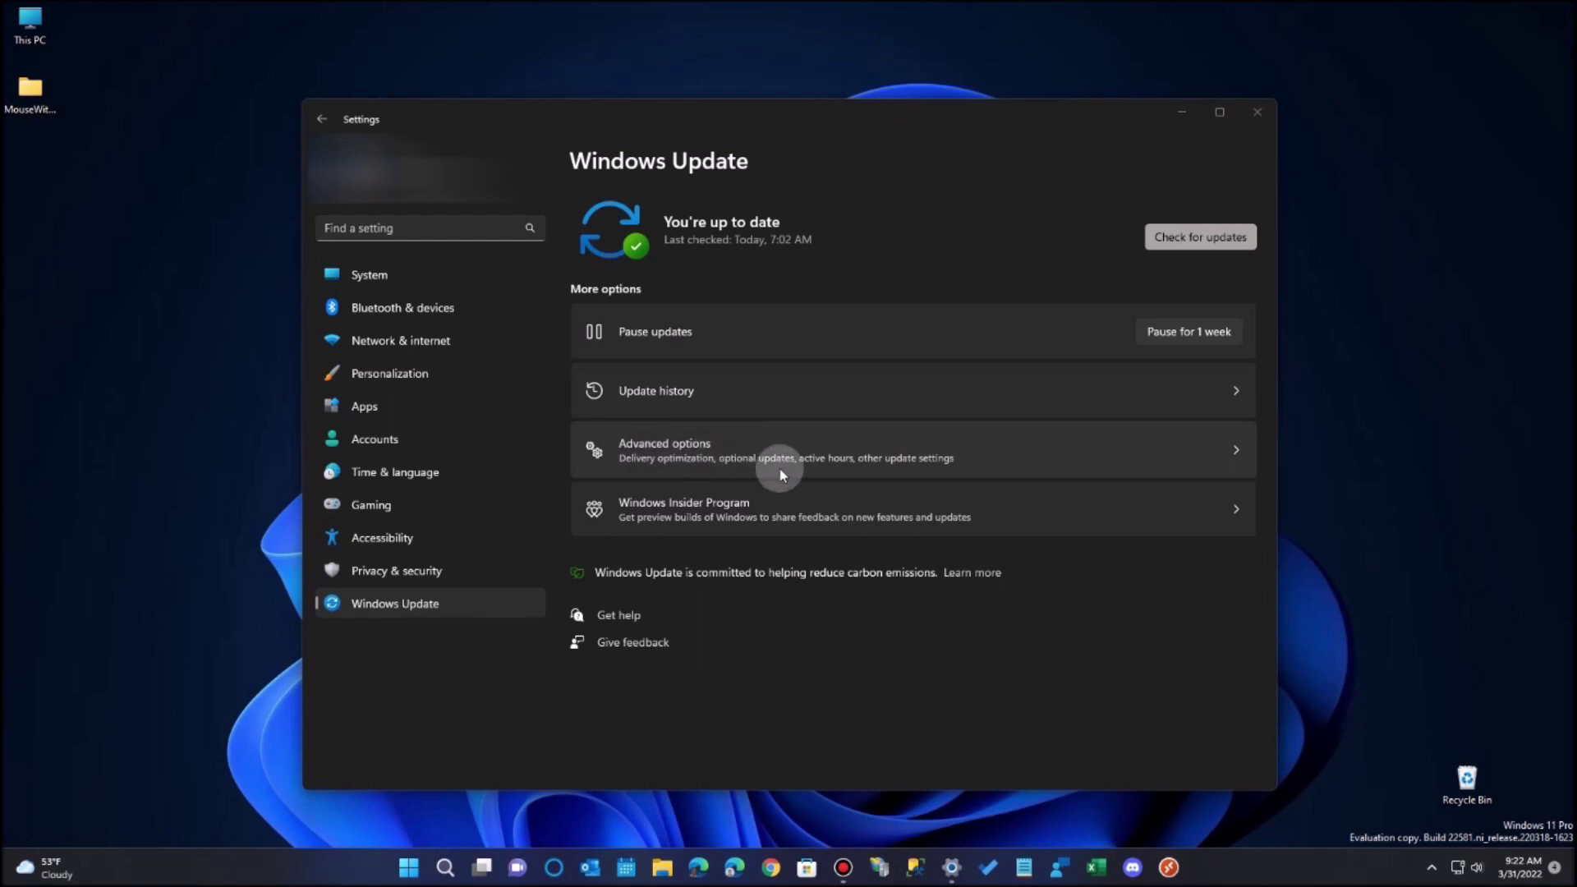
- Open Advanced options > Optional updates and expand Driver updates to reveal the OmniVision OVT Scanner driver
left_click(662, 452)
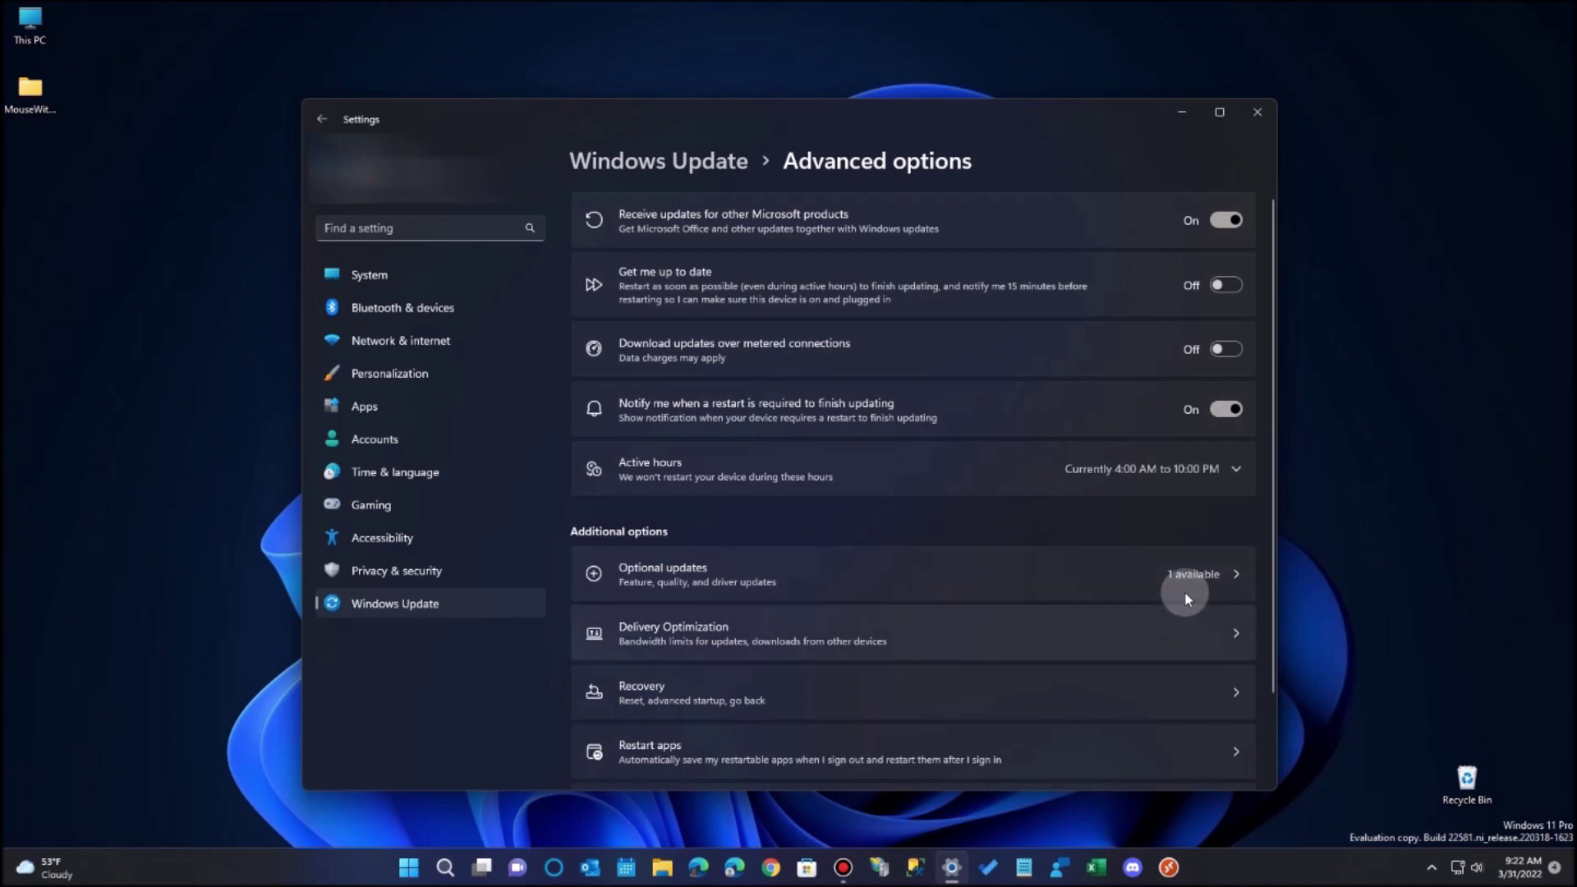
left_click(626, 575)
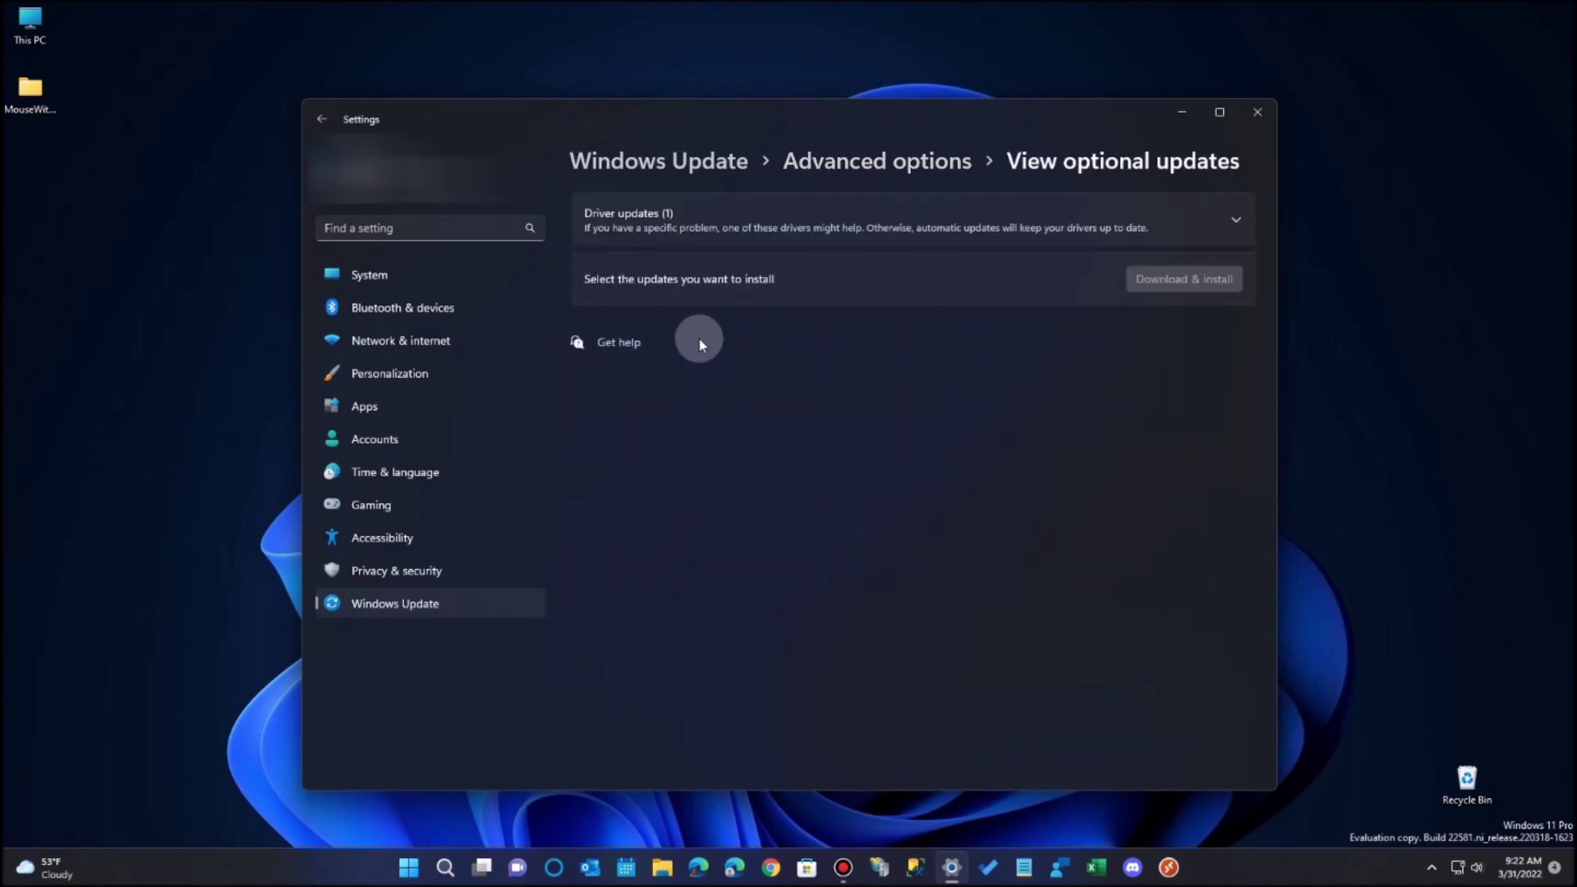
left_click(706, 221)
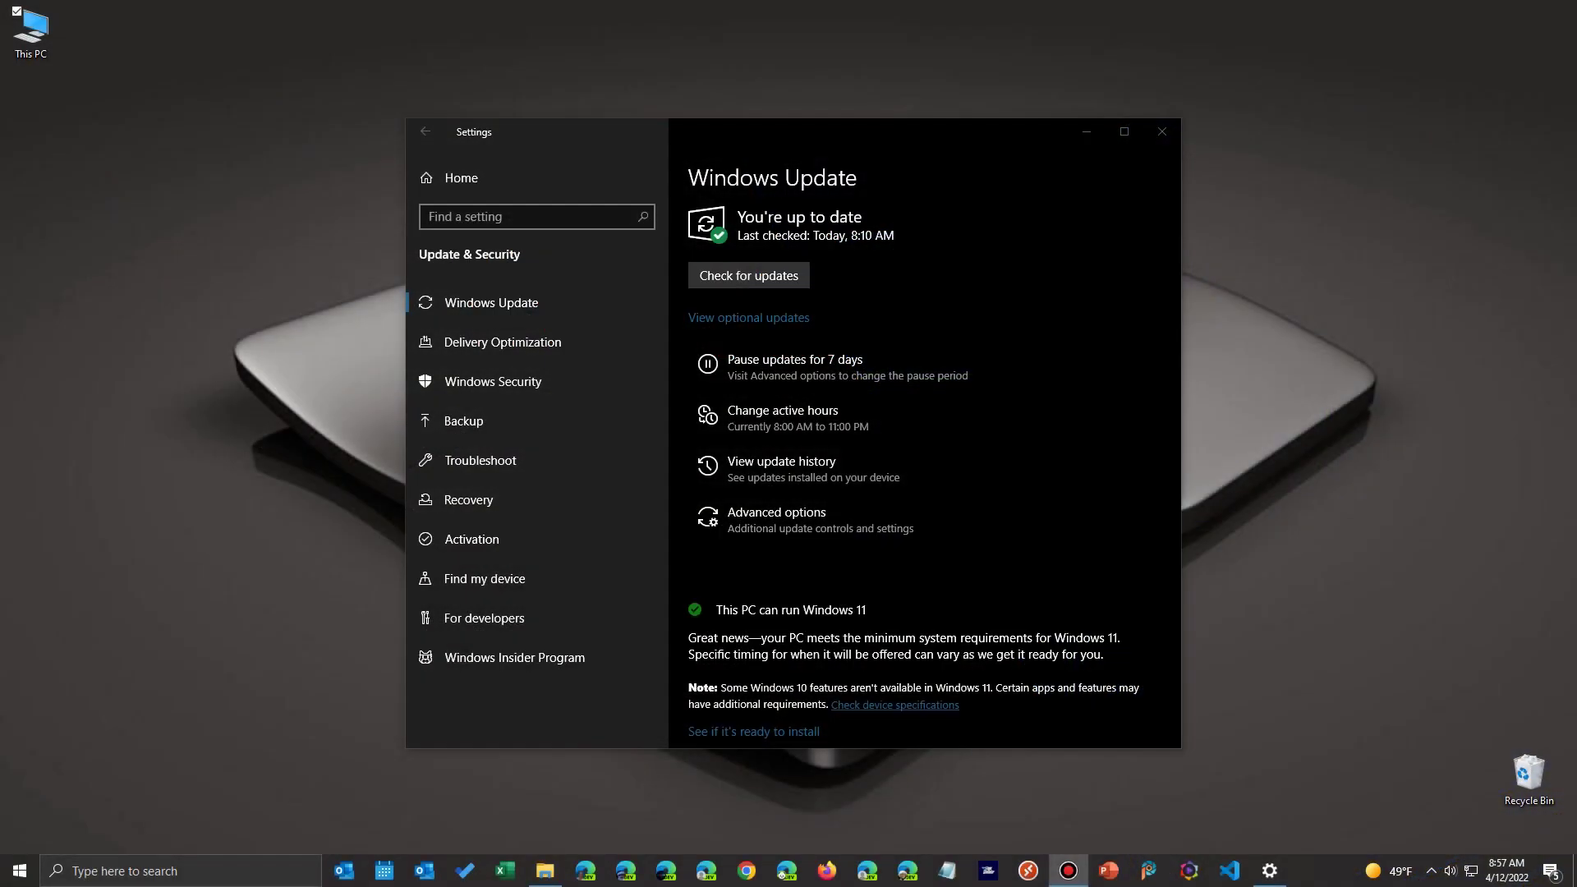
- Search for 'system' and launch System Information
key("super+s")
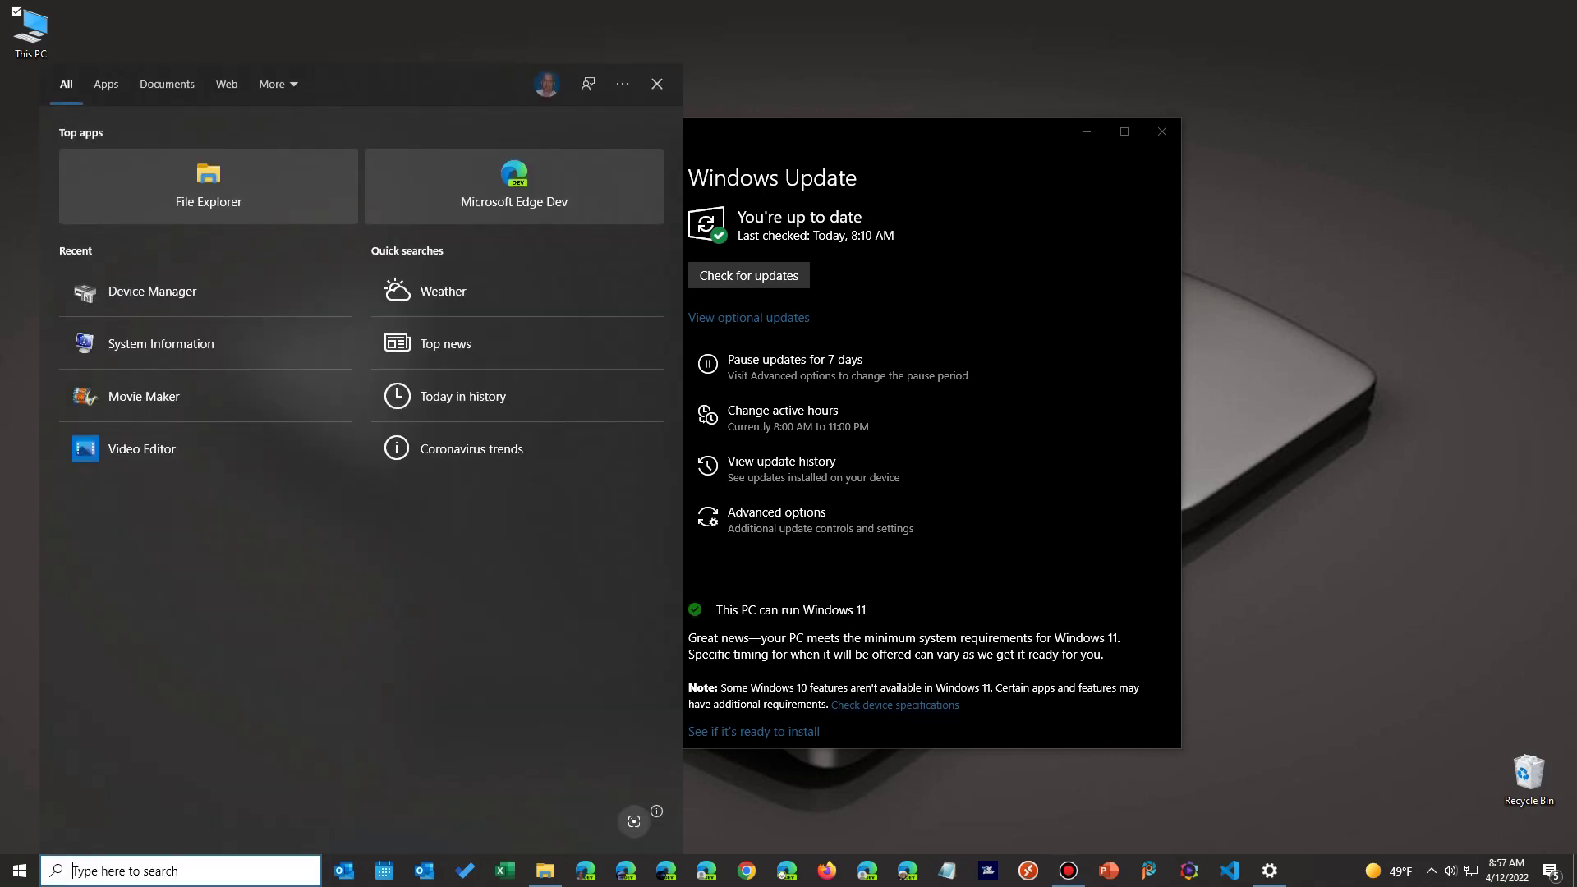
type("system")
key("Return")
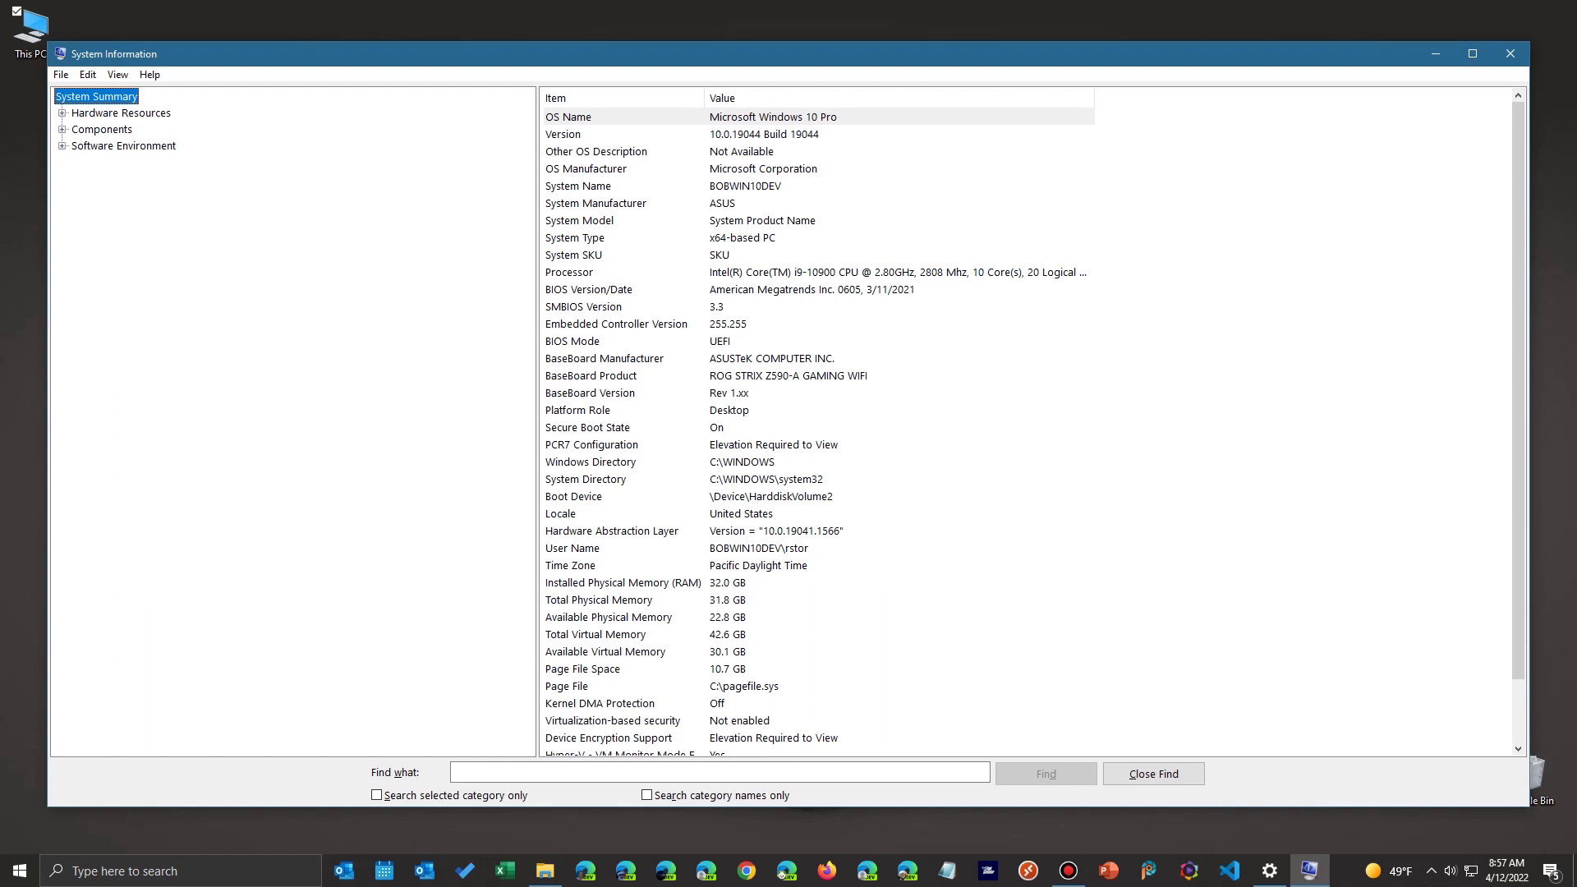
- Copy the BaseBoard Product entry ROG STRIX Z590-A GAMING WIFI and open a blank Notepad
left_click(591, 376)
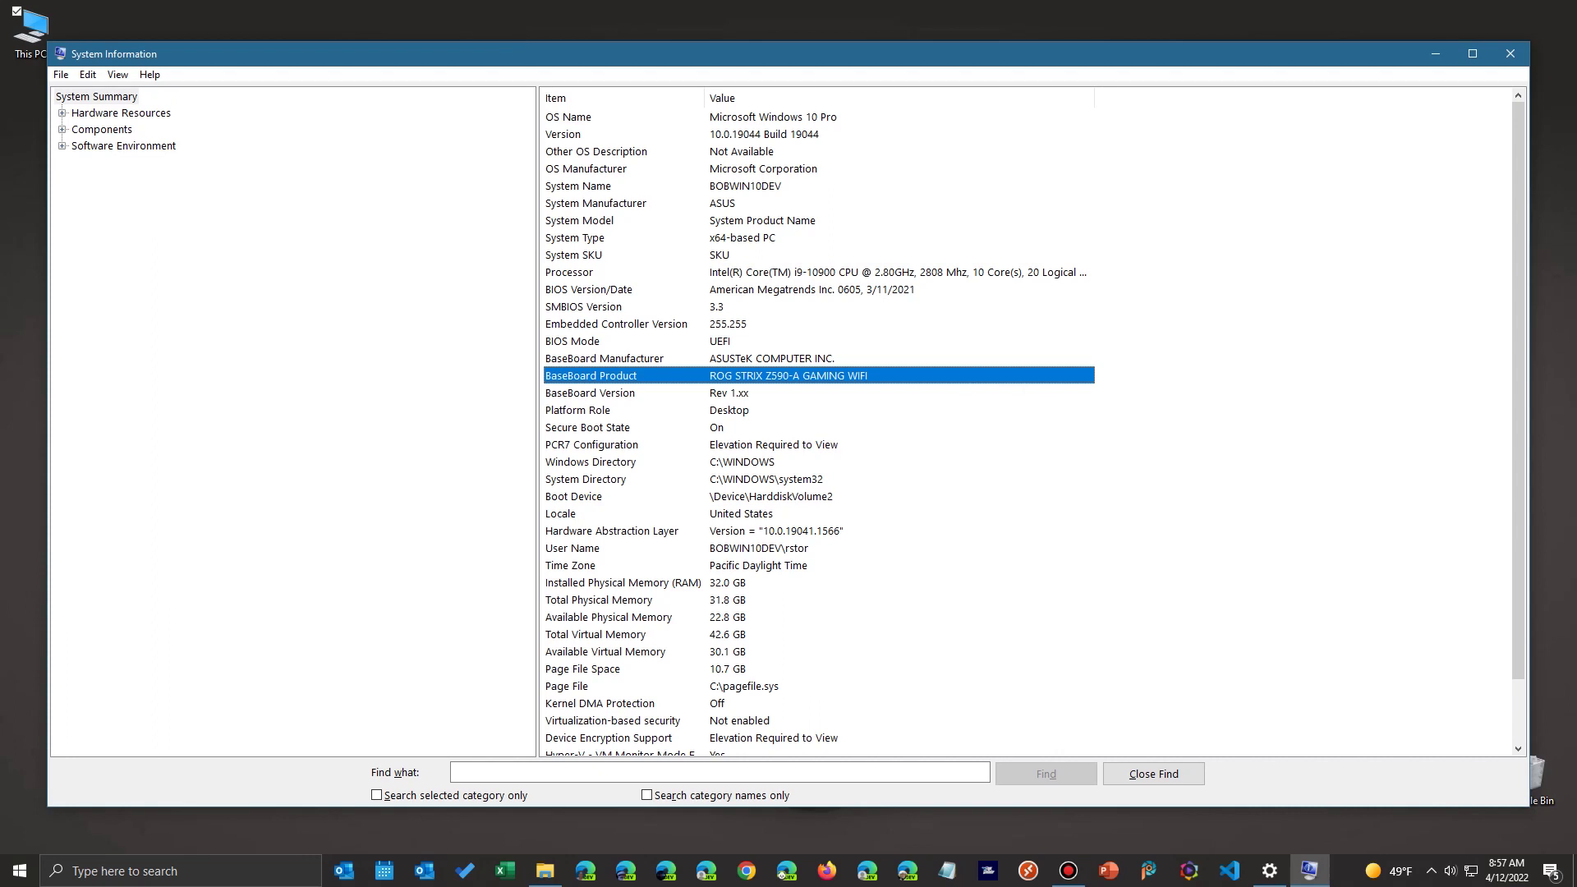
left_click(87, 74)
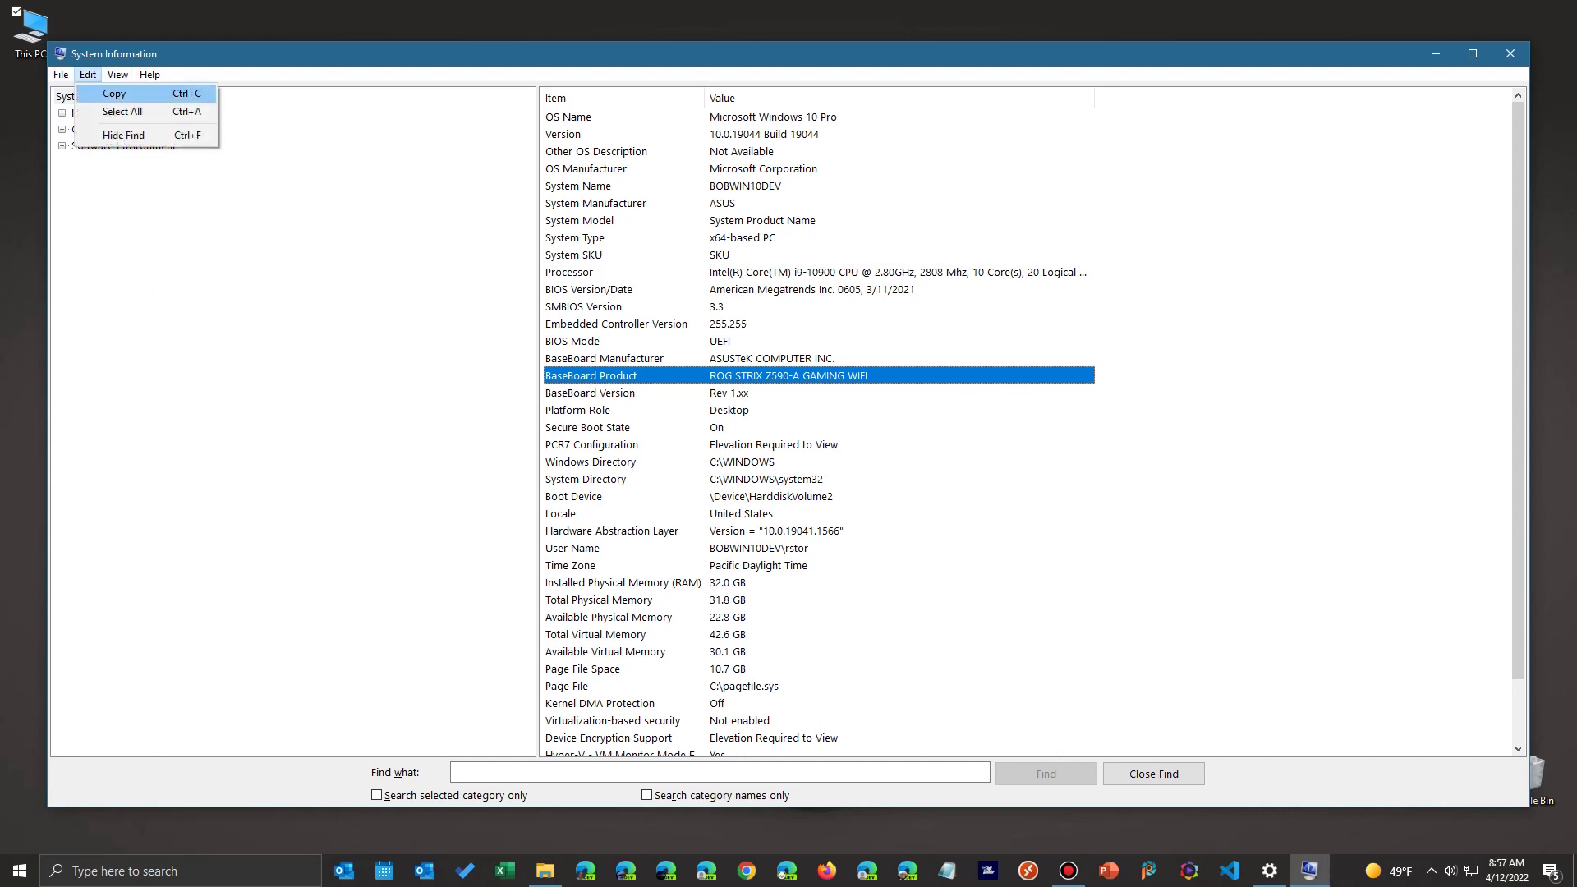
left_click(107, 94)
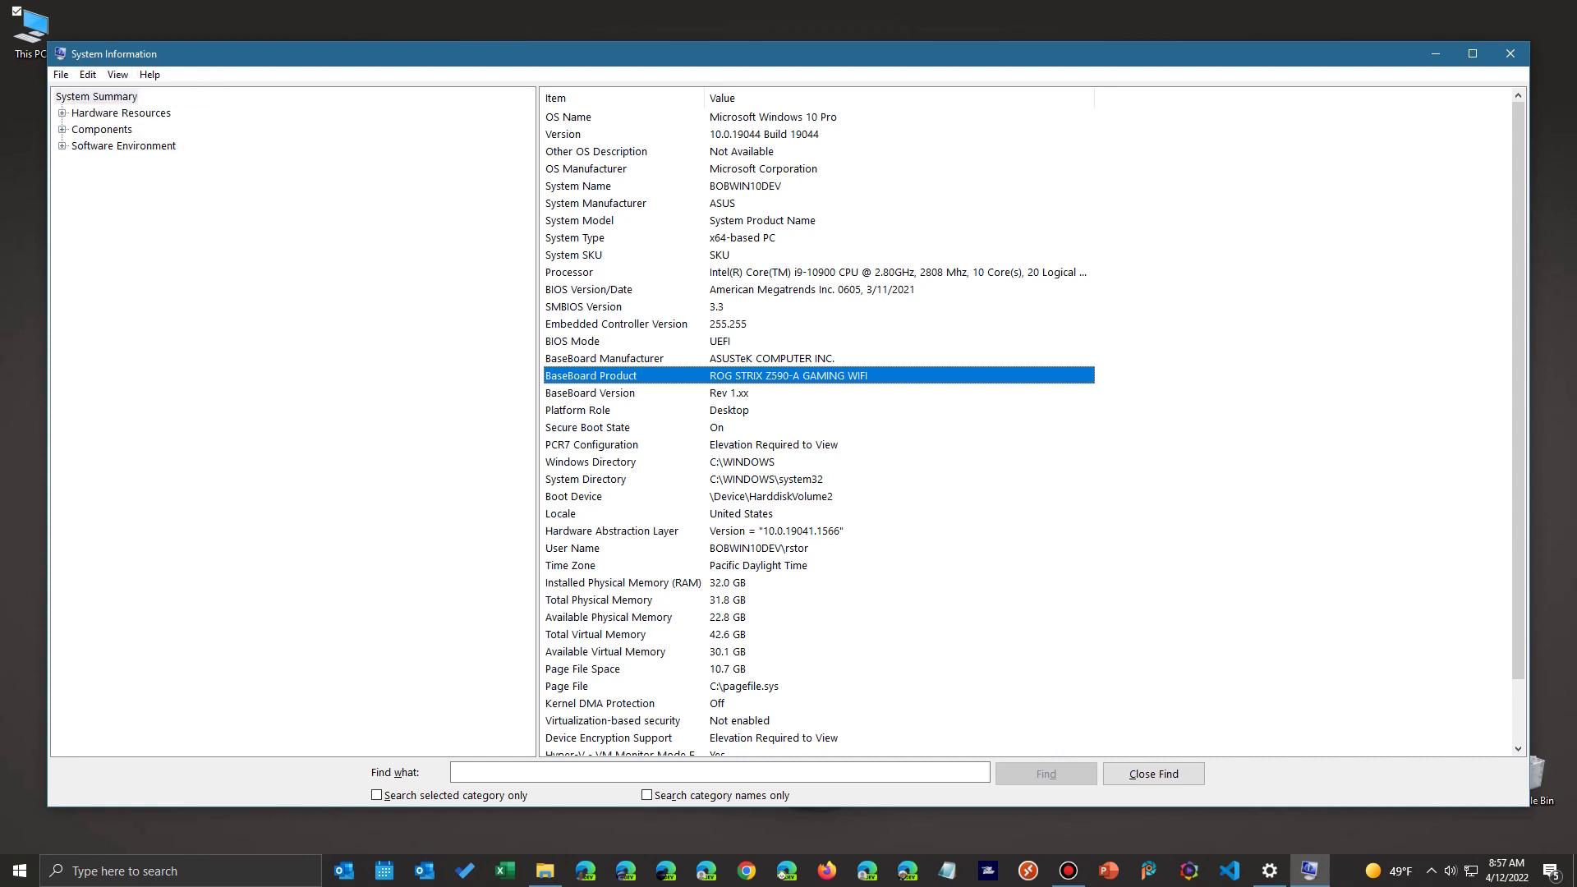
left_click(947, 870)
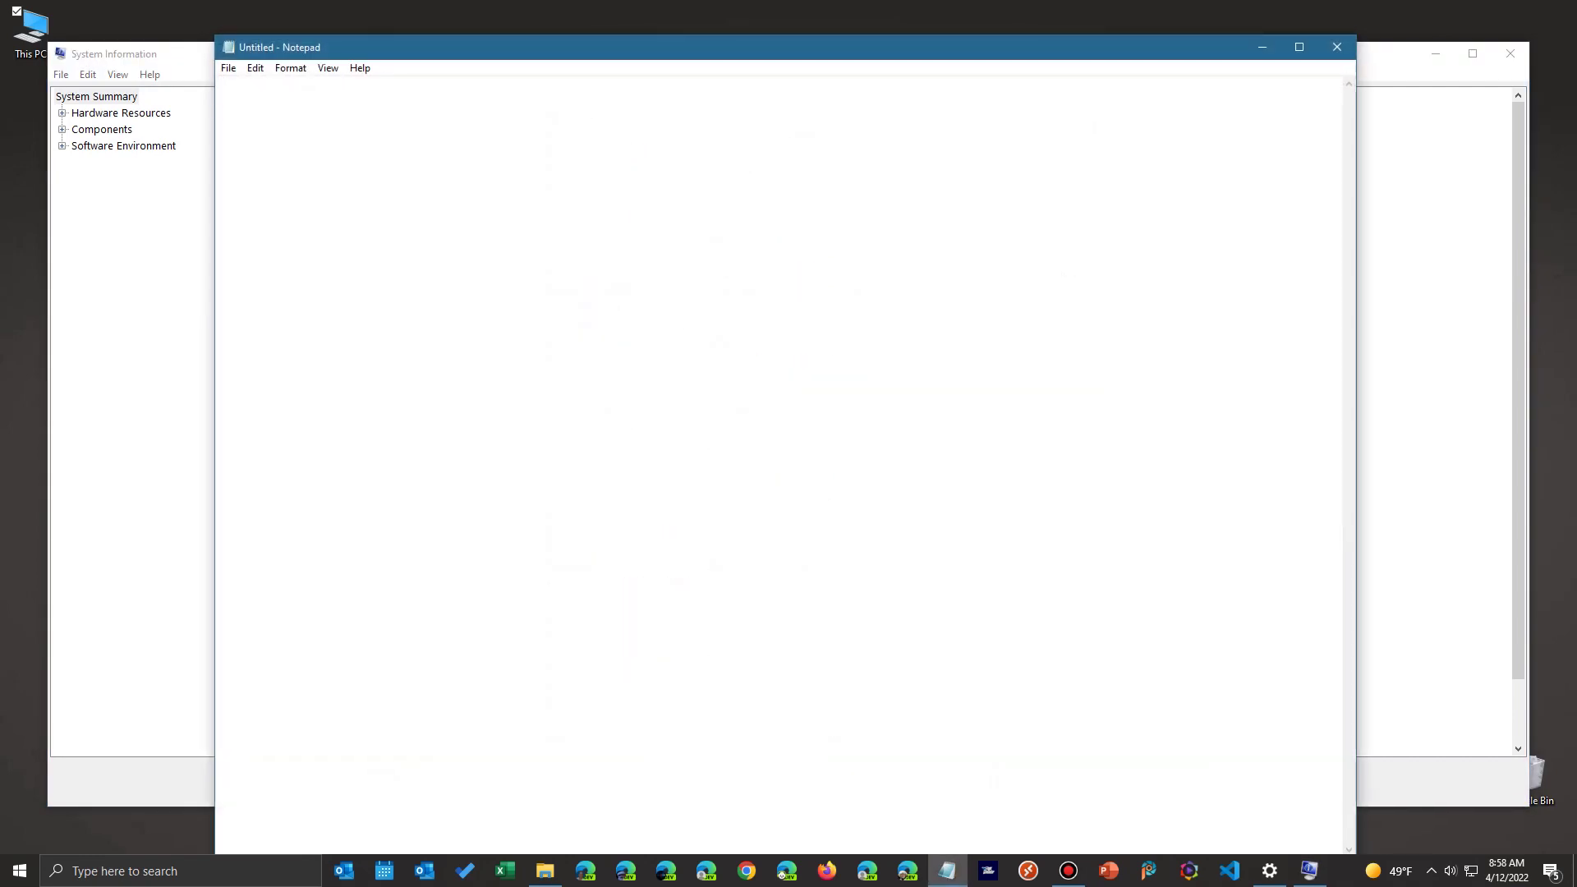
- Paste the BaseBoard Product line into Notepad and copy just 'STRIX Z590-A'
right_click(219, 111)
left_click(246, 183)
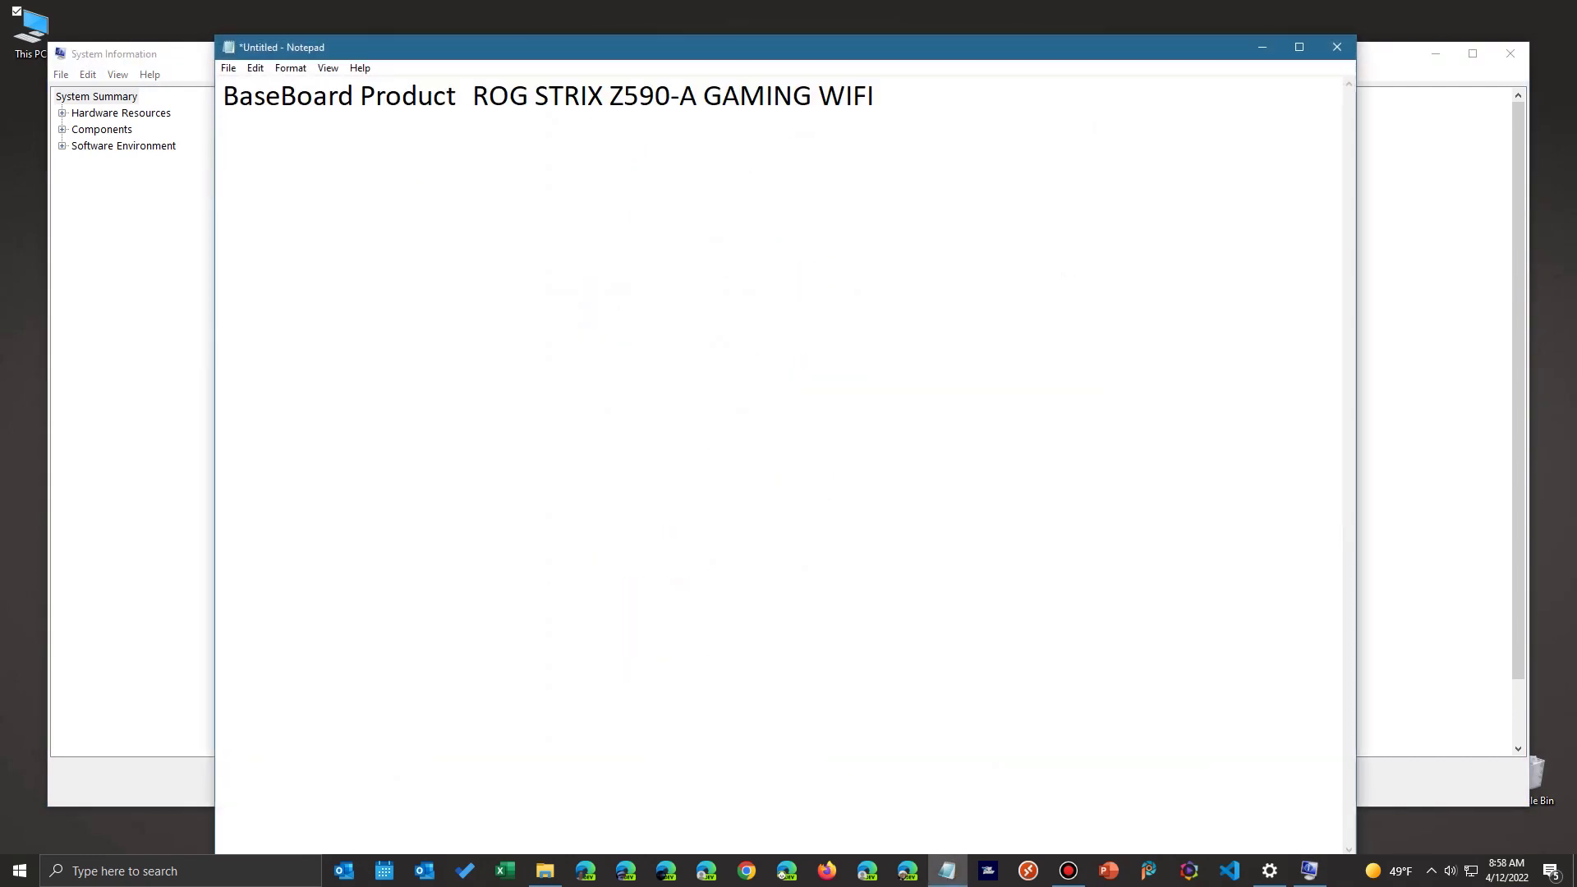
left_click_drag(534, 96, 697, 96)
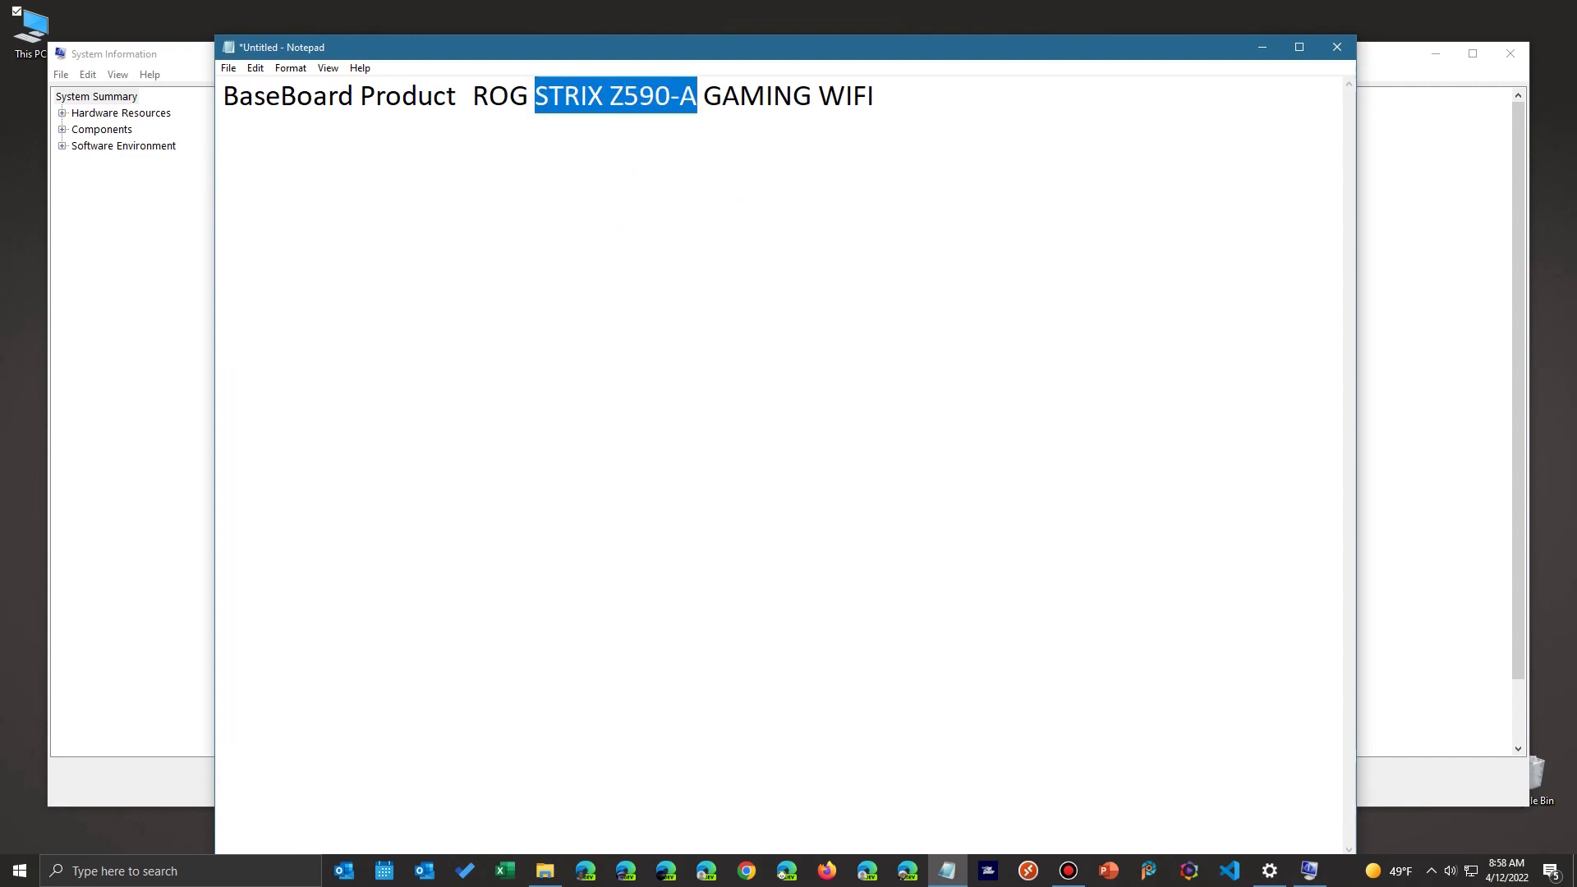
right_click(408, 97)
left_click(448, 149)
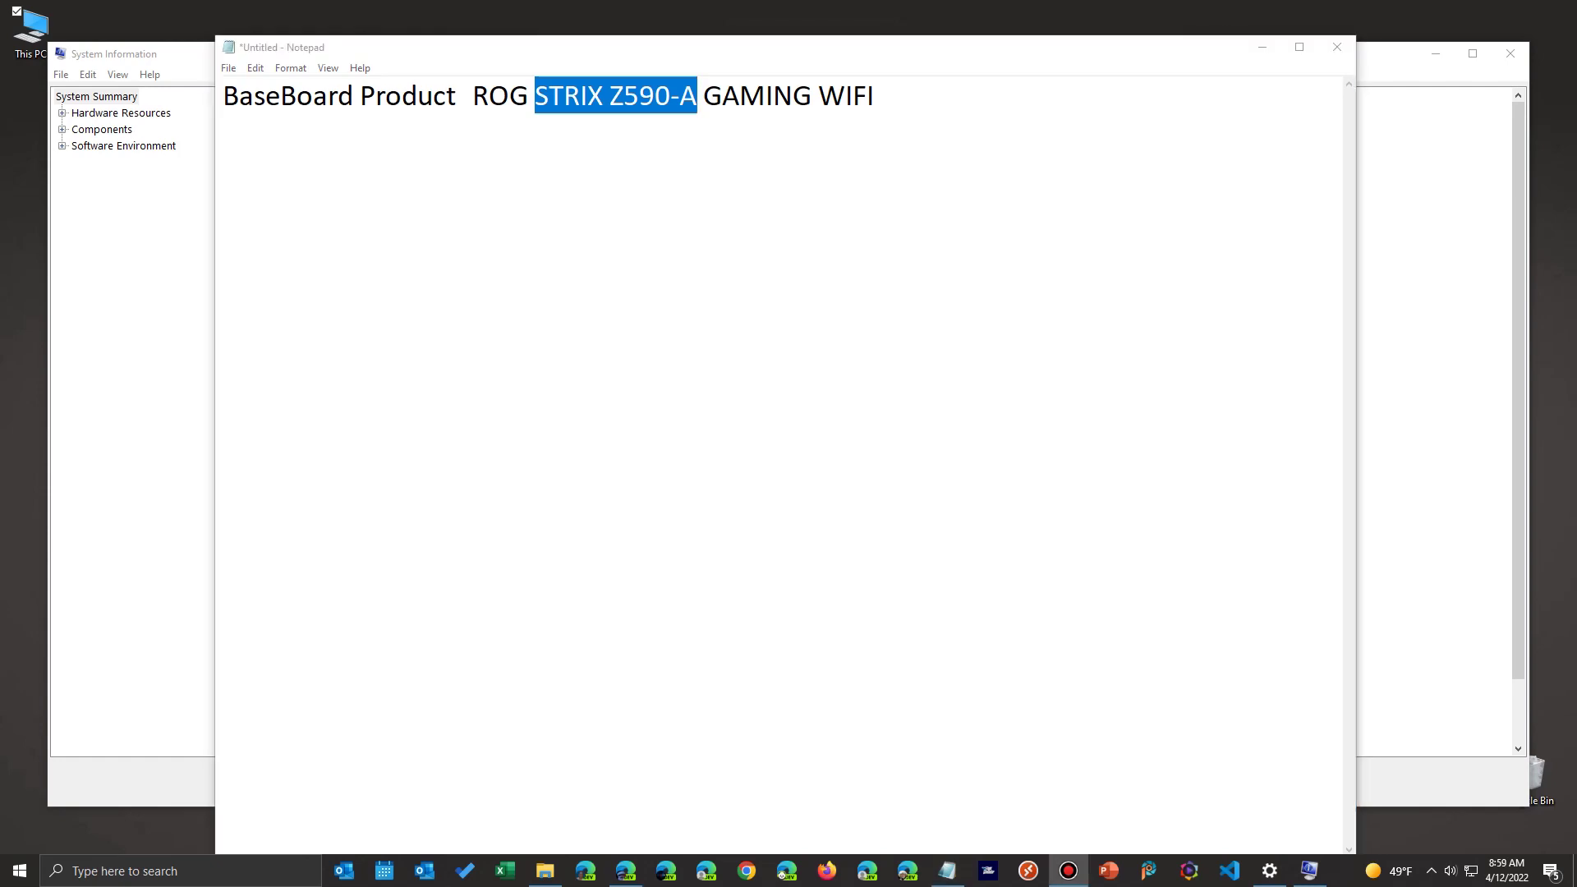
left_click(626, 871)
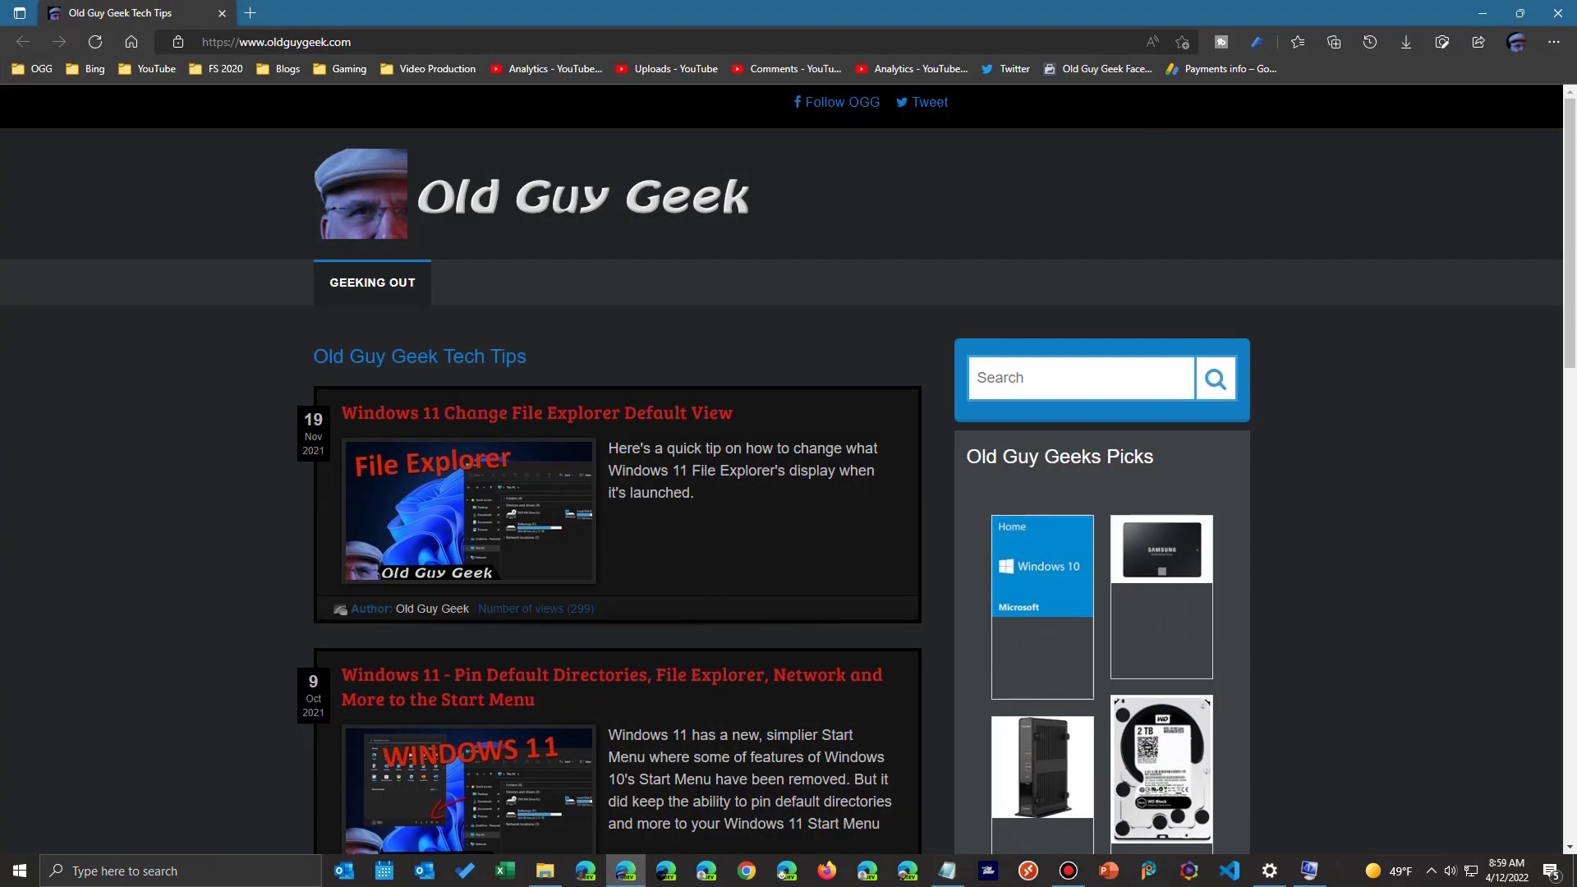
- Search the web for 'STRIX Z590-A' and open the rog.asus.com ROG STRIX Z590-A GAMING WIFI II page
left_click(277, 42)
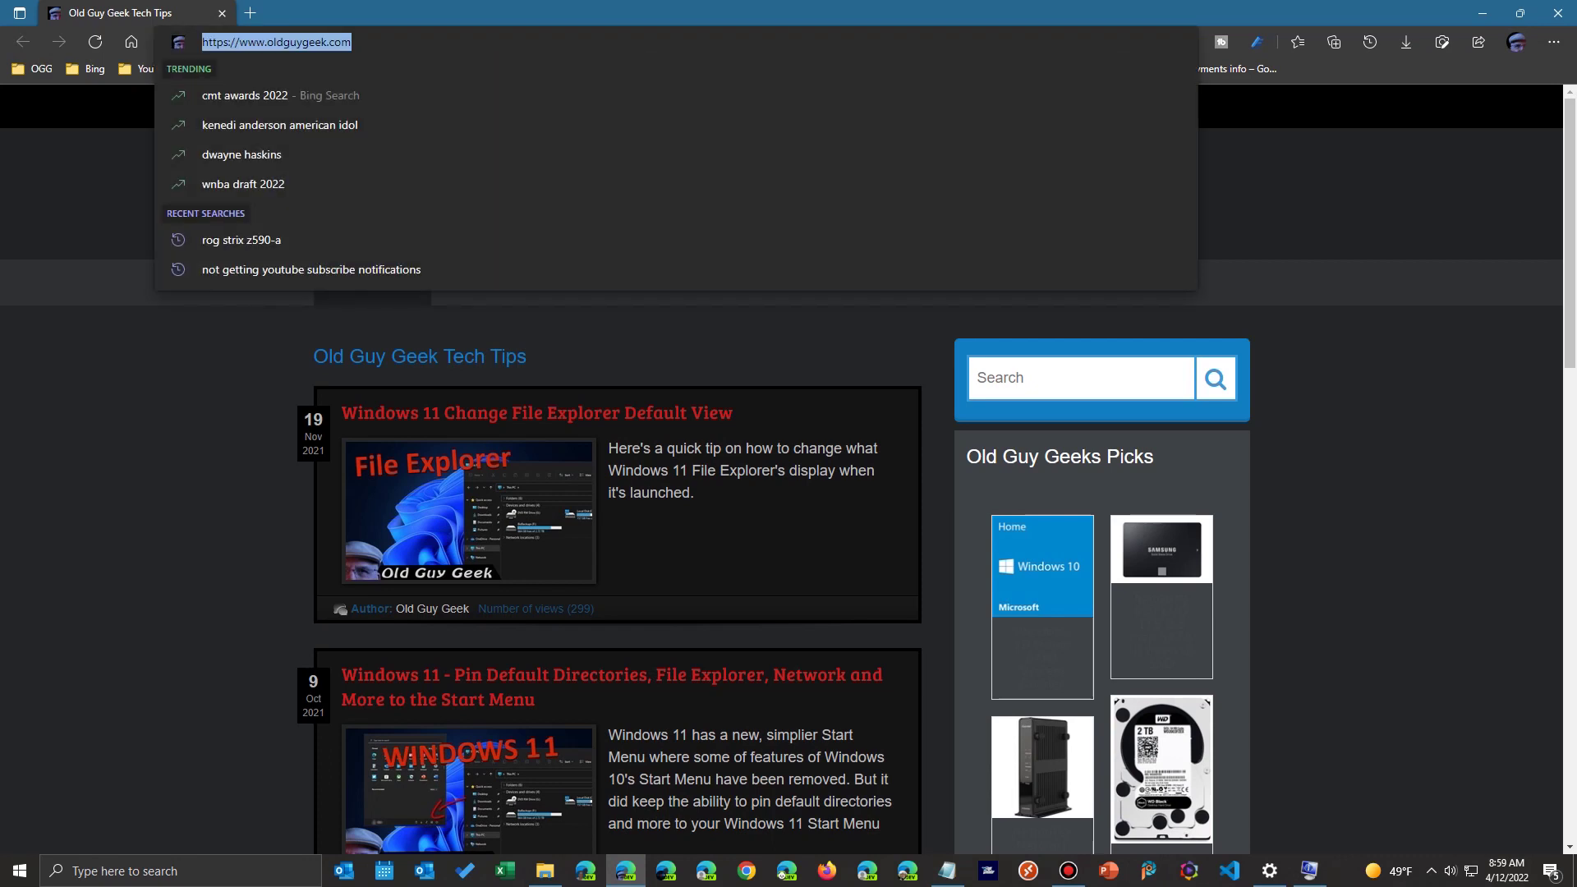
key("ctrl+v")
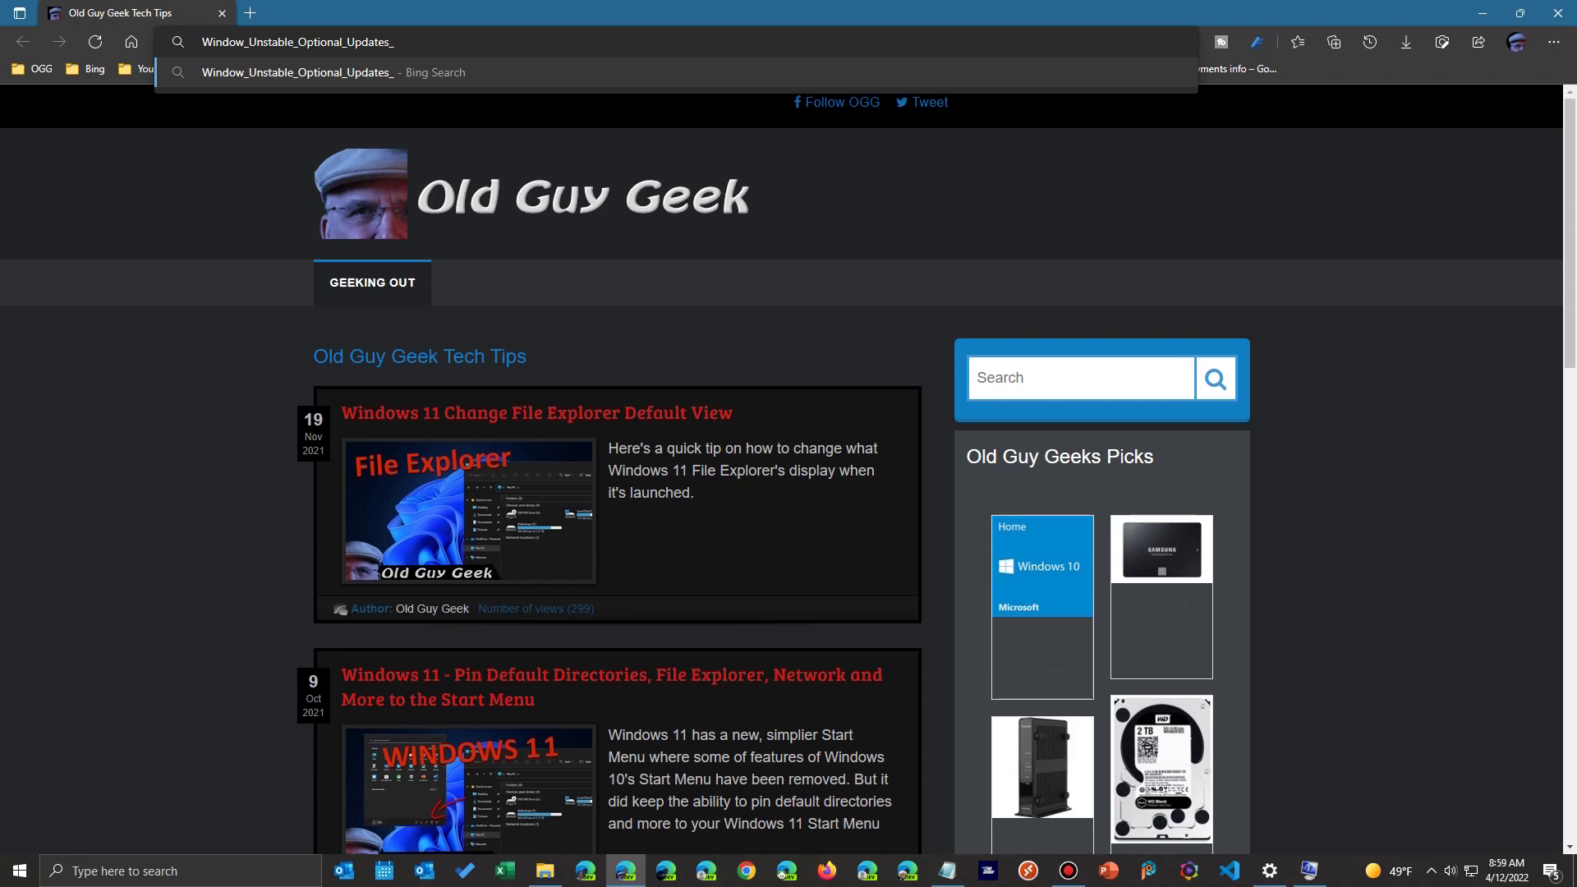
key("ctrl+a")
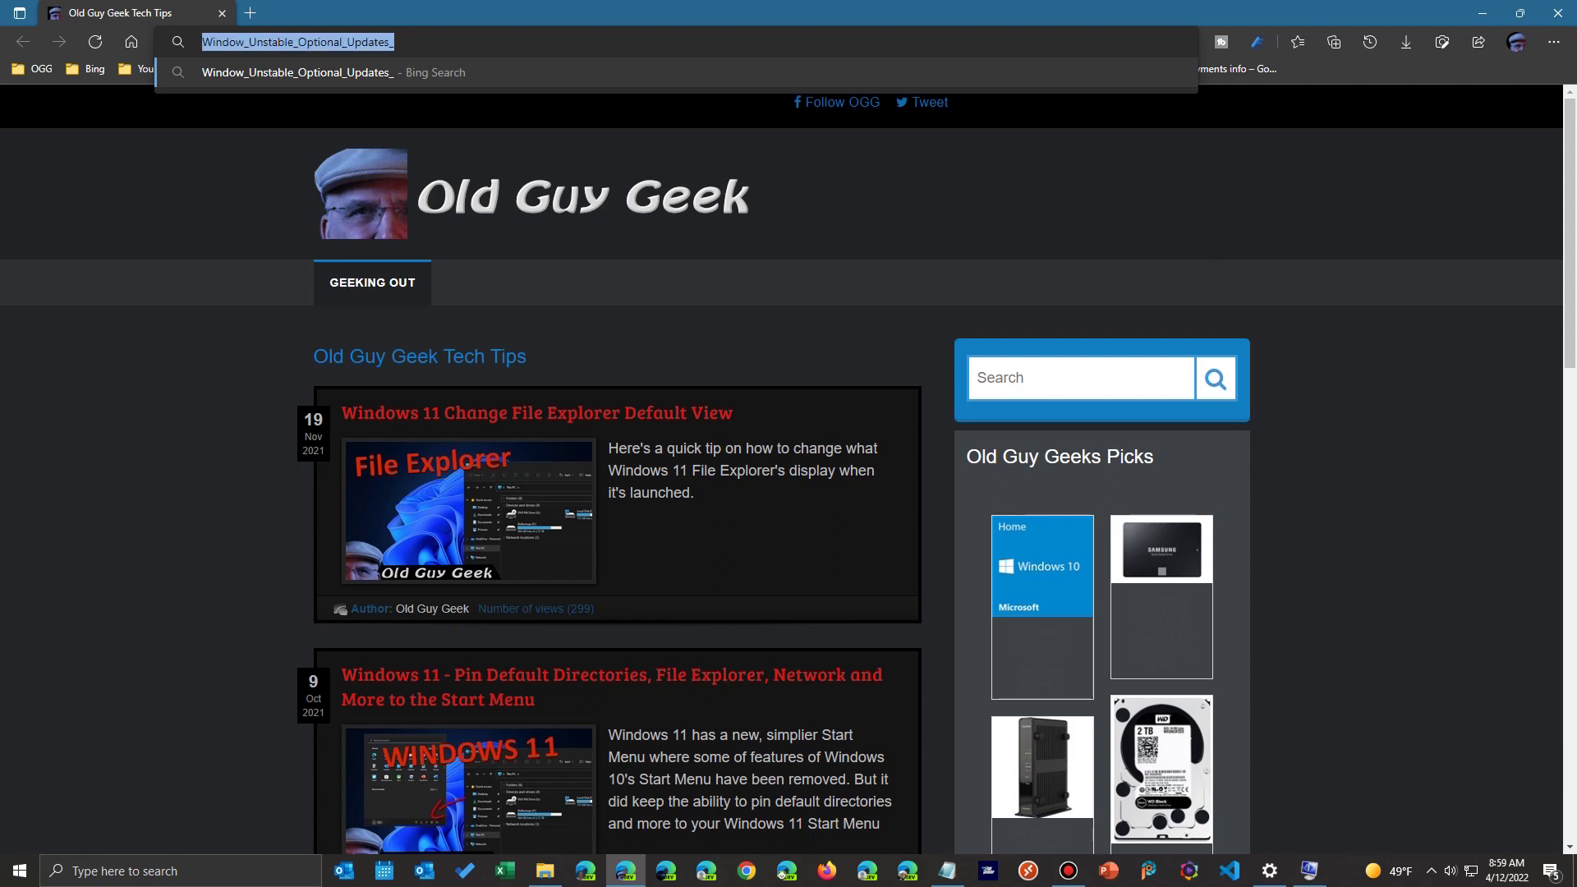
key("super+v")
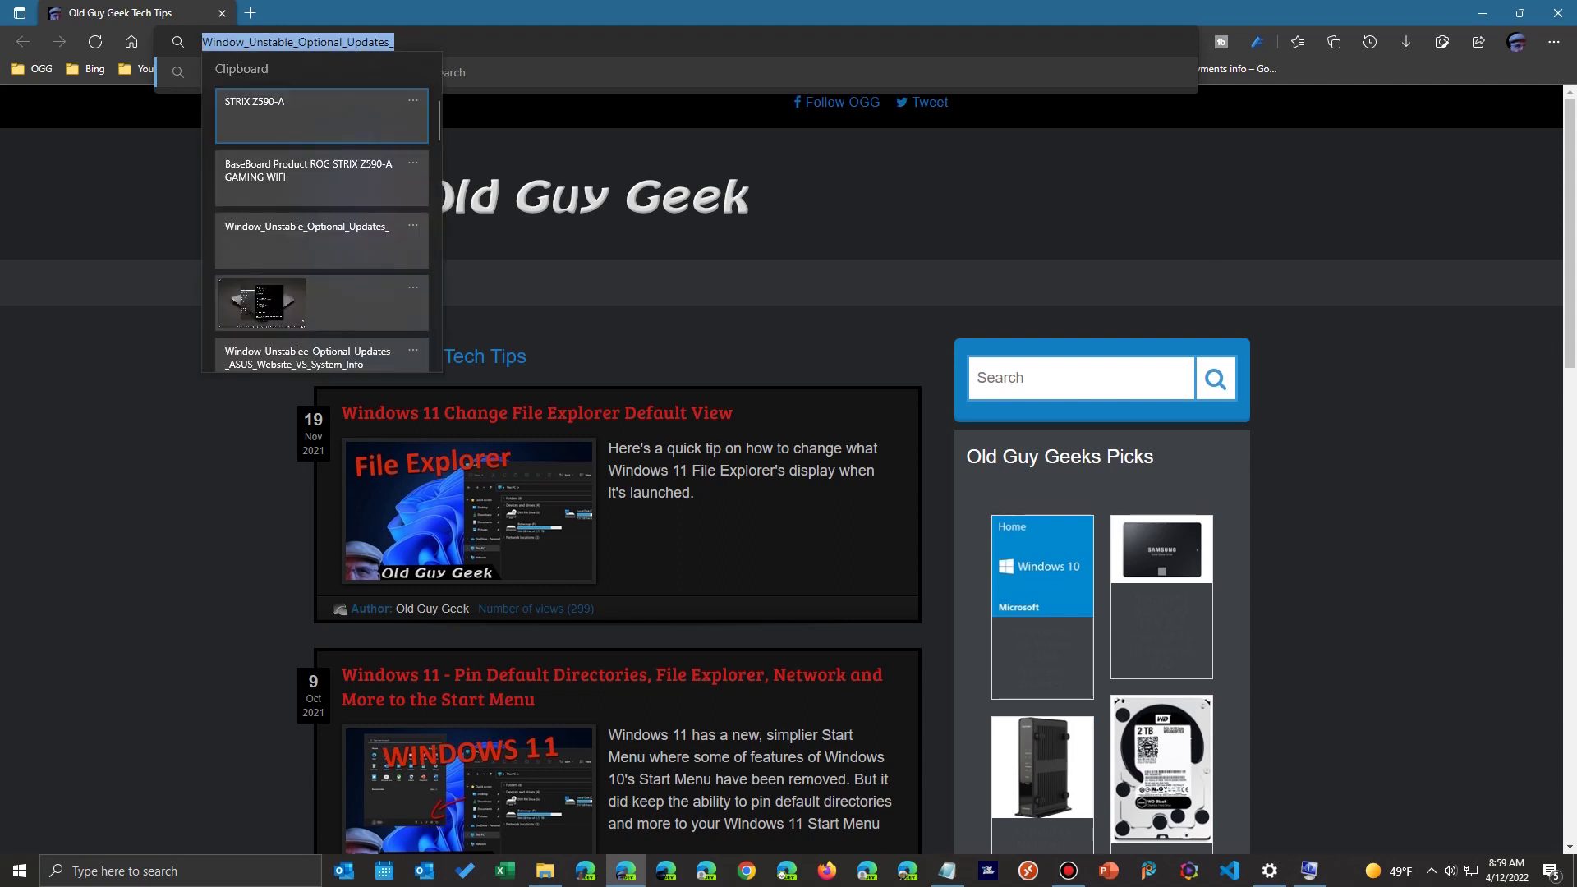
key("Return")
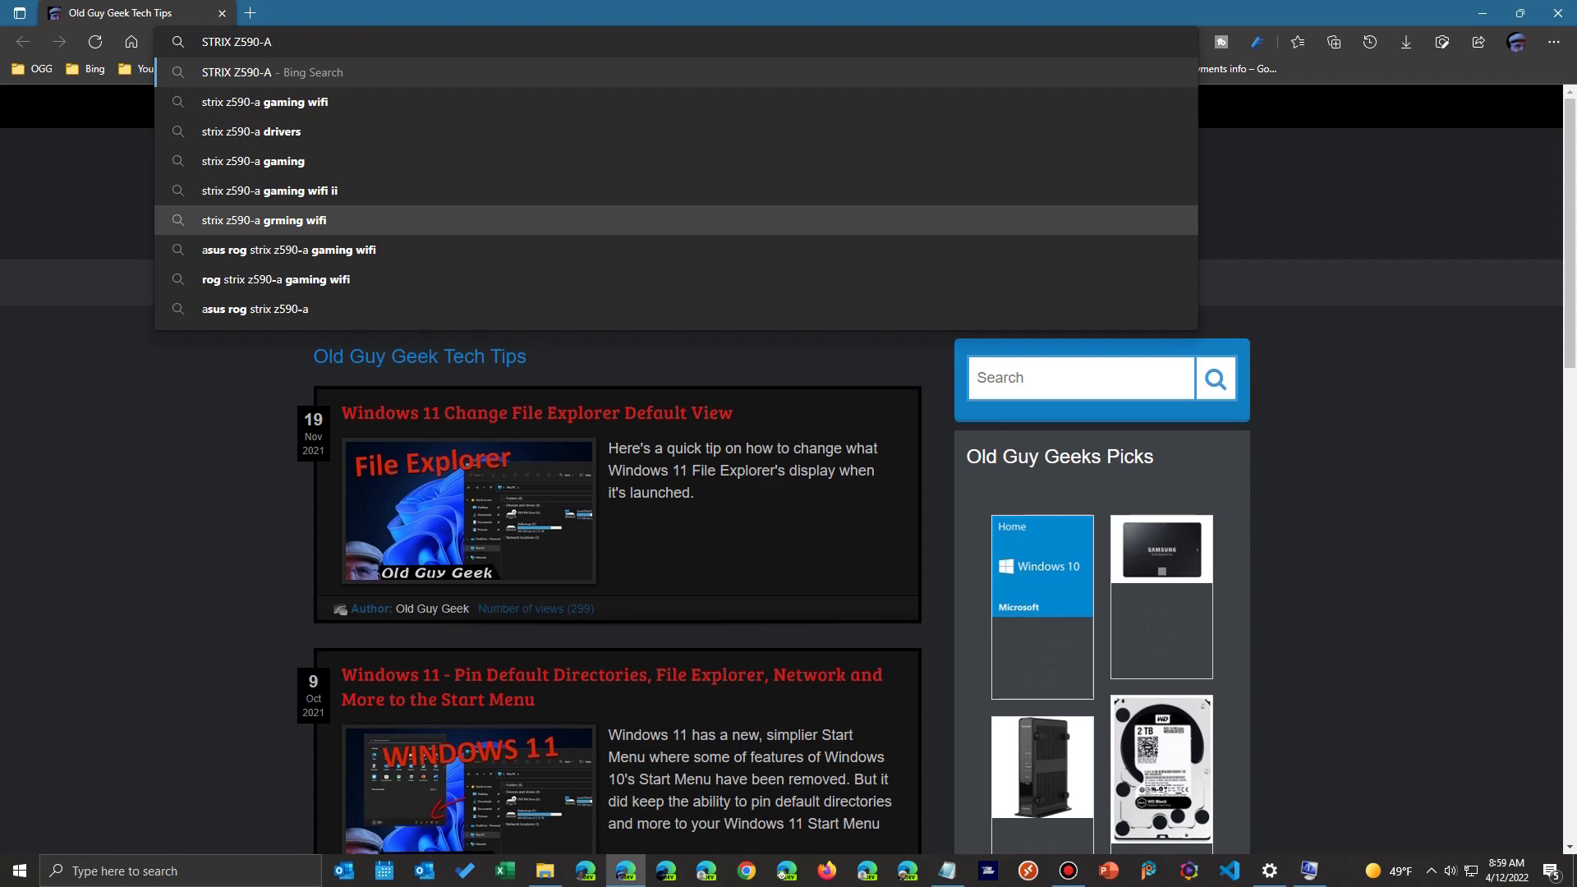
key("Return")
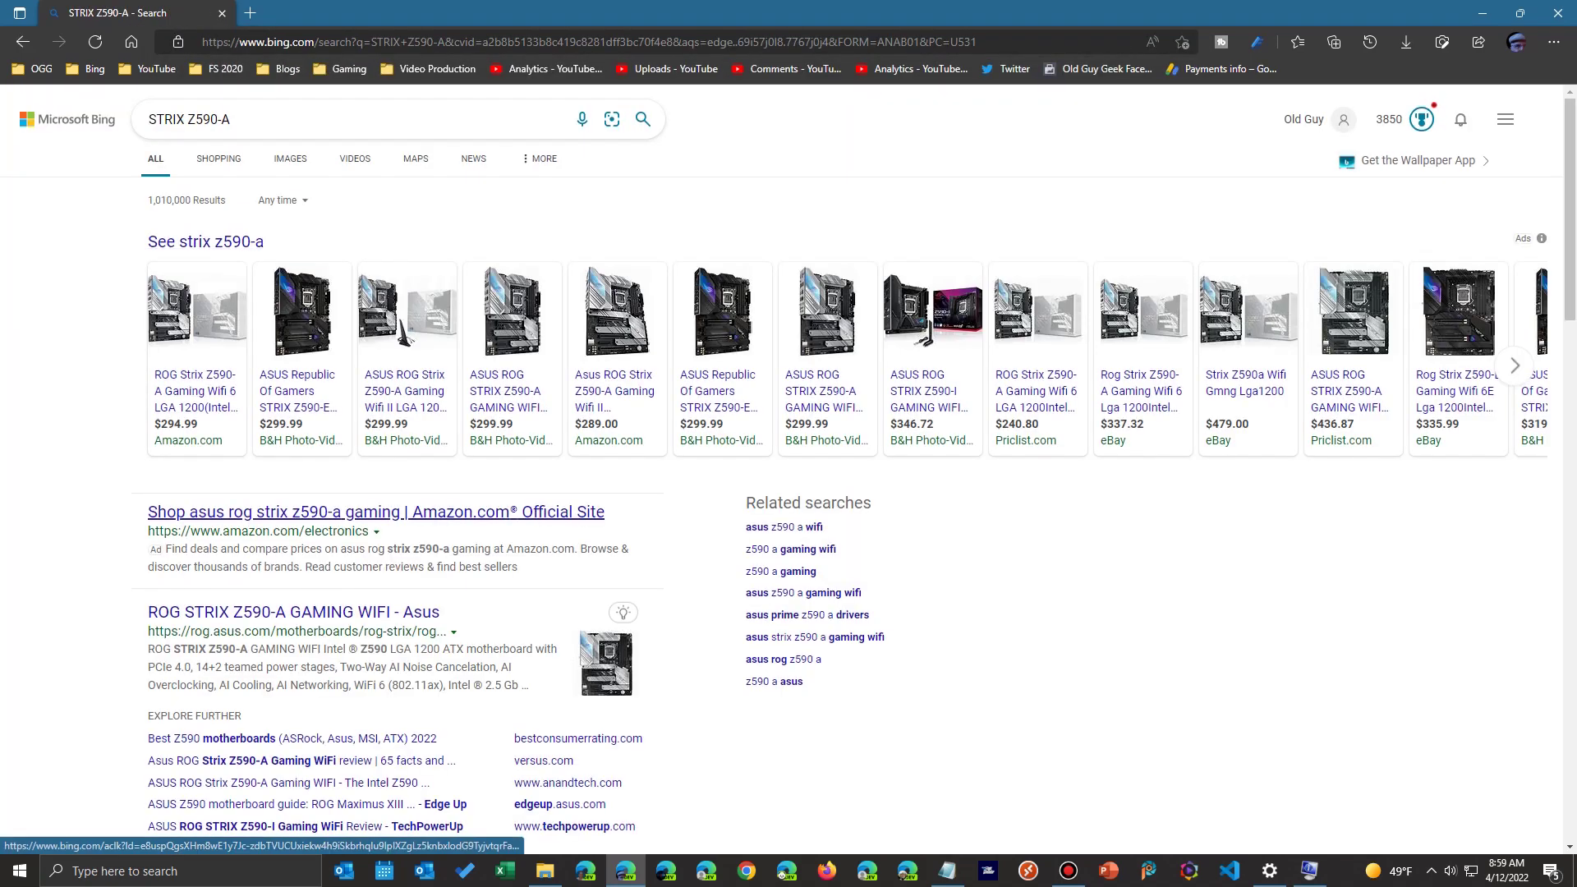
scroll(370, 512, "down", 3)
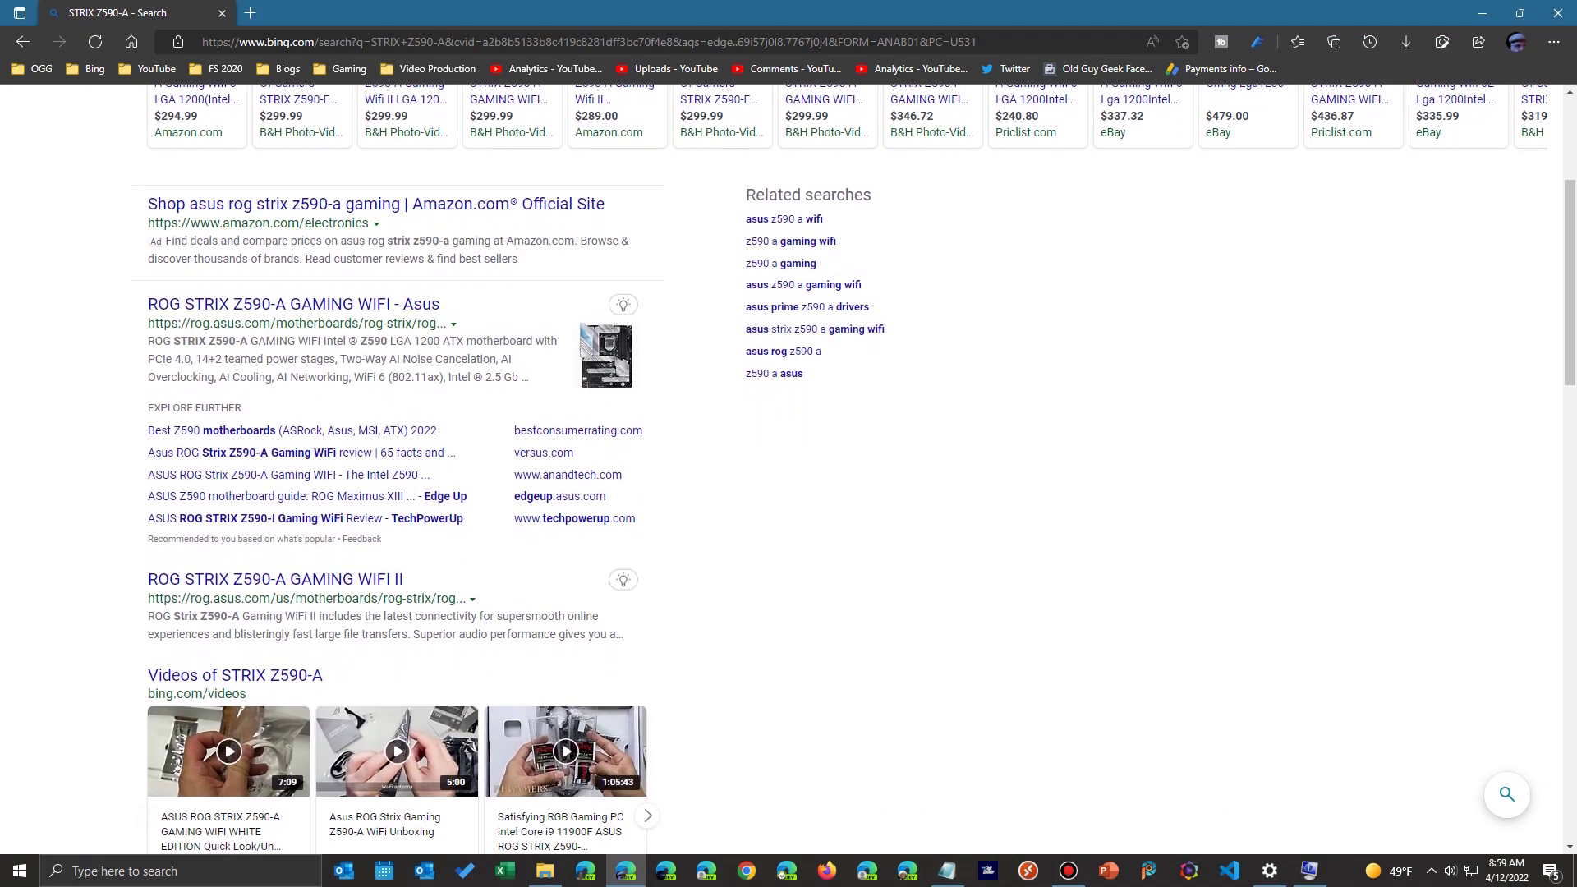
left_click(276, 579)
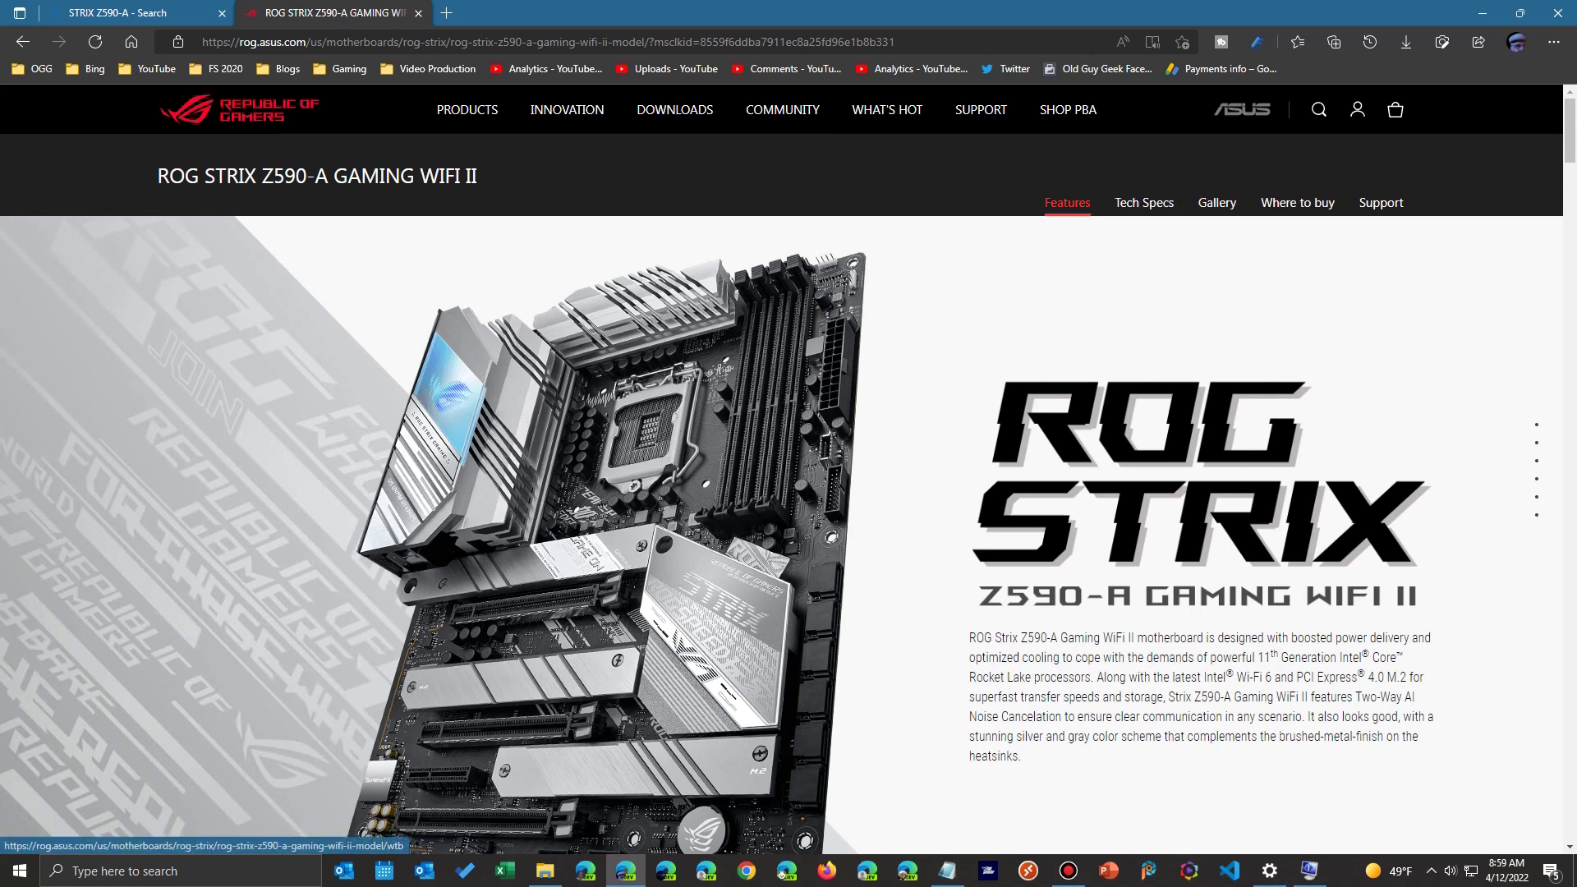
- Show the board's Driver & Tools downloads filtered to Windows 10 64-bit
left_click(1380, 203)
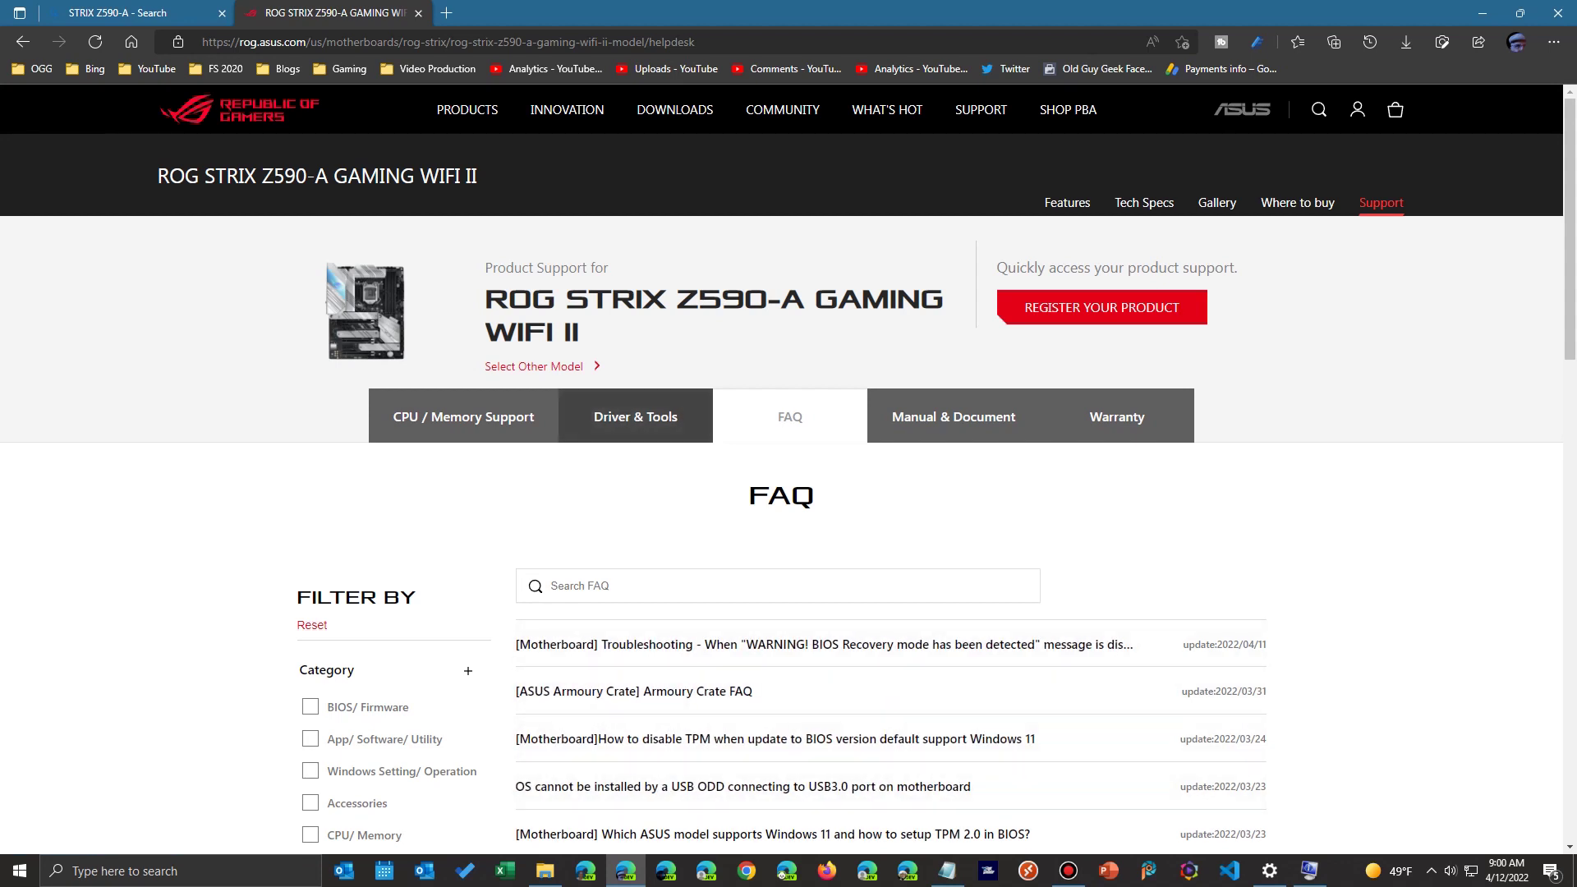
left_click(636, 416)
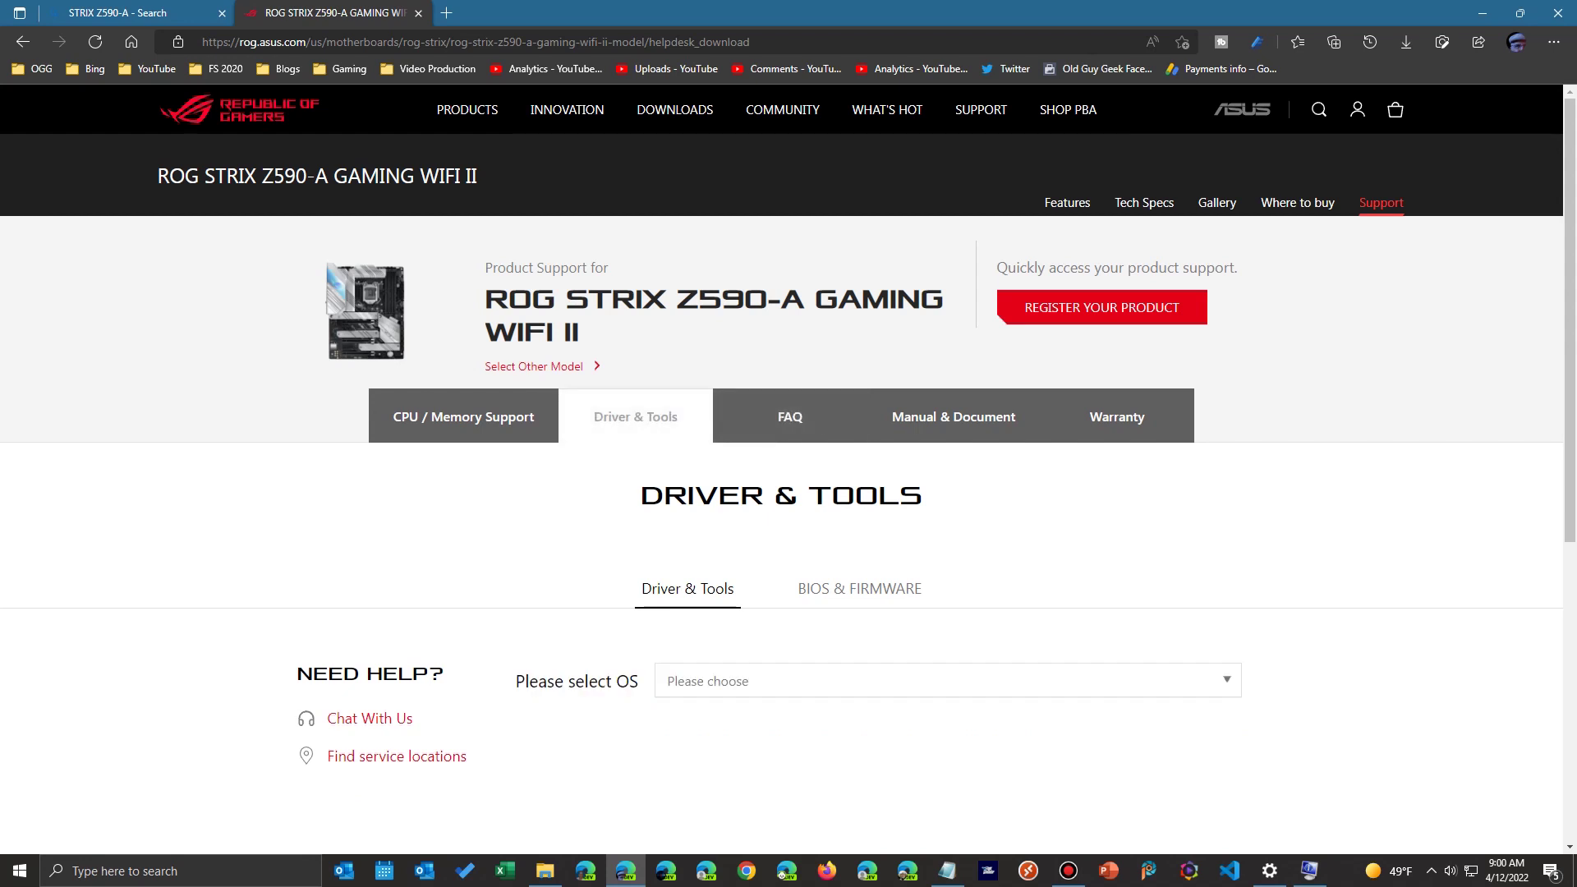
left_click(945, 681)
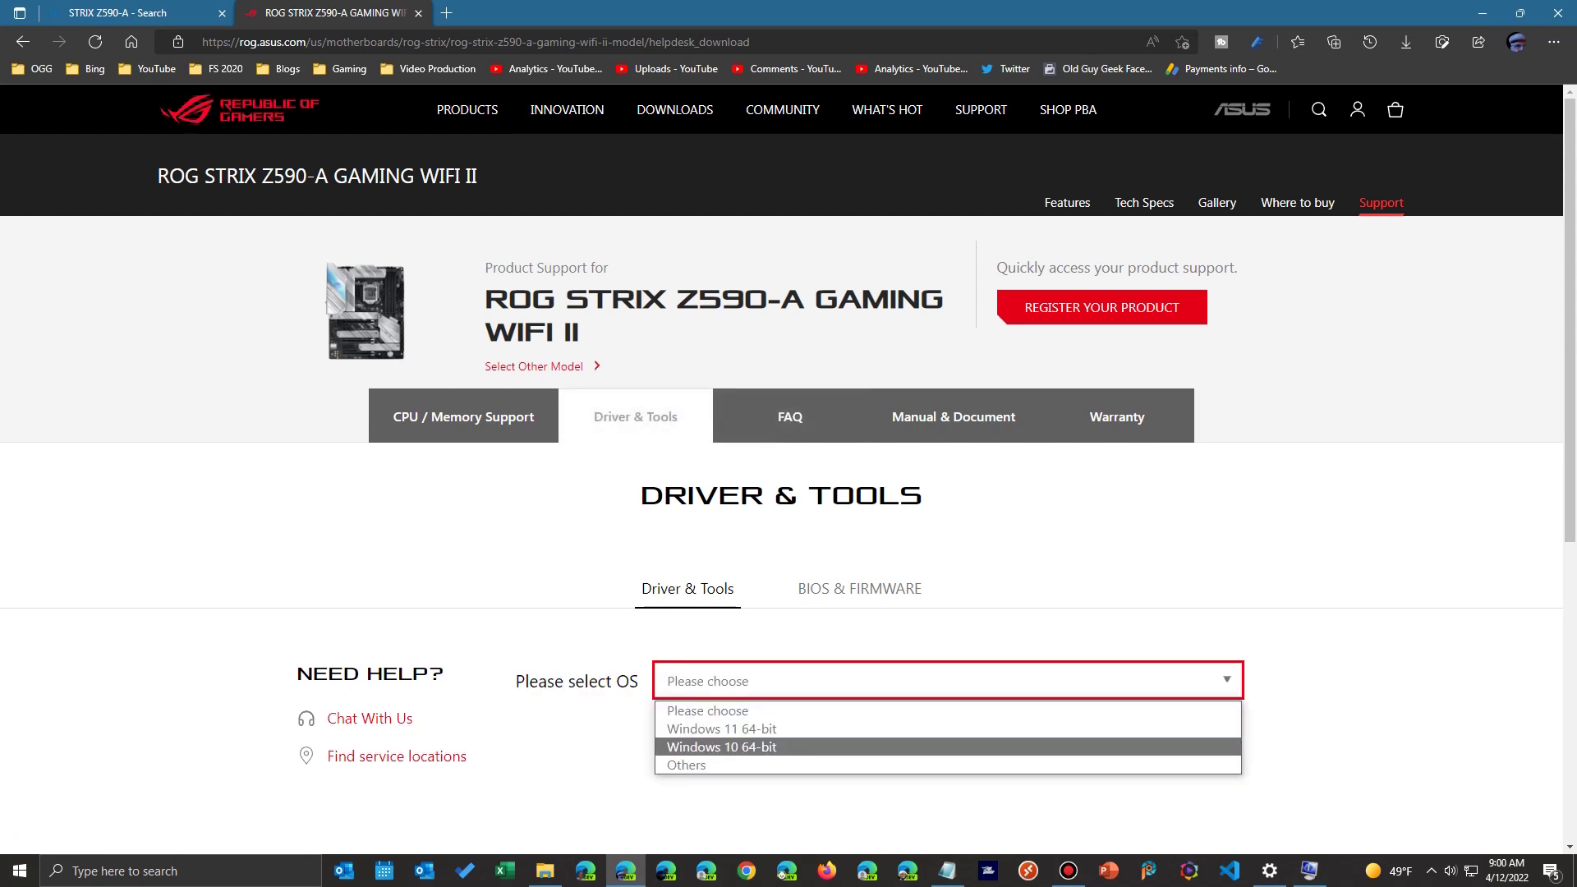
key("Return")
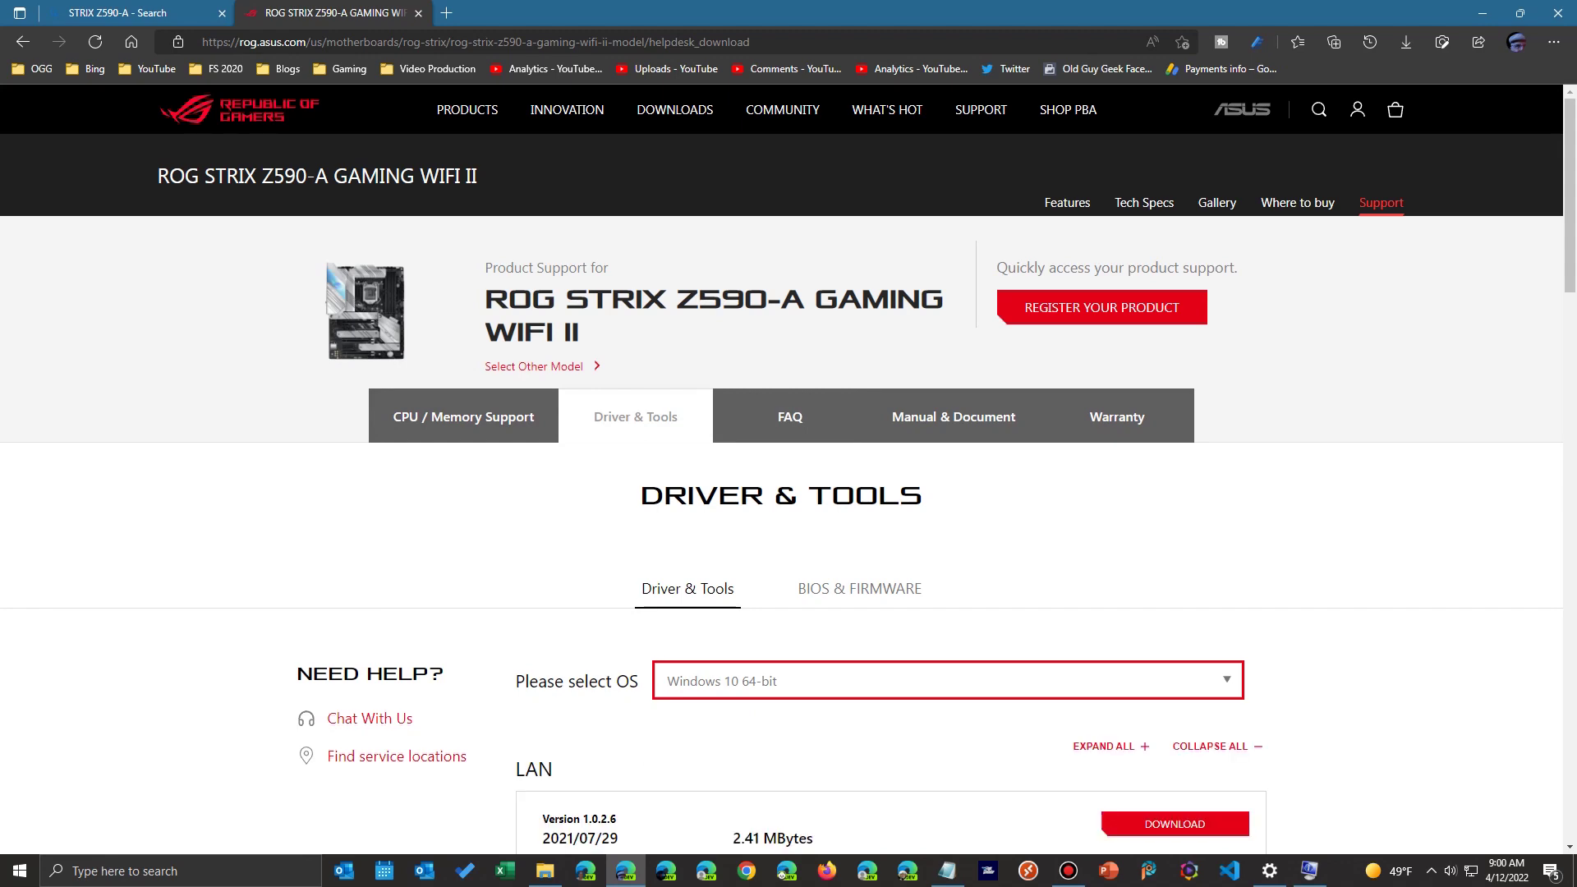
- Browse the driver list and start saving Intel_LAN_Driver_V1.0.2.6_WIN10_64-bit.zip
scroll(788, 493, "down", 5)
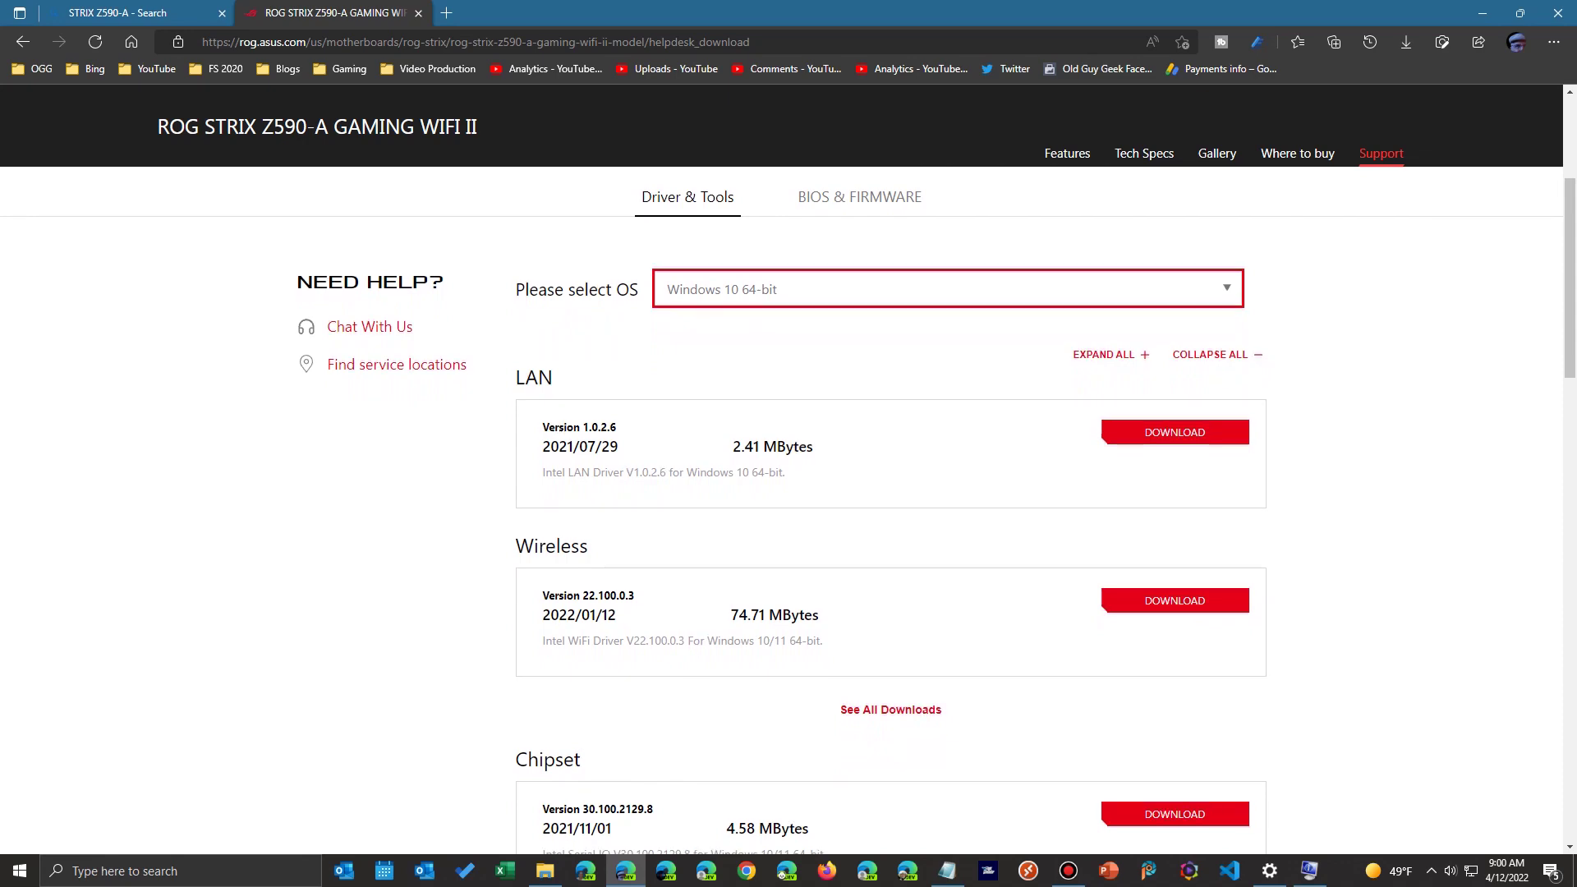
scroll(890, 509, "down", 12)
scroll(890, 510, "down", 9)
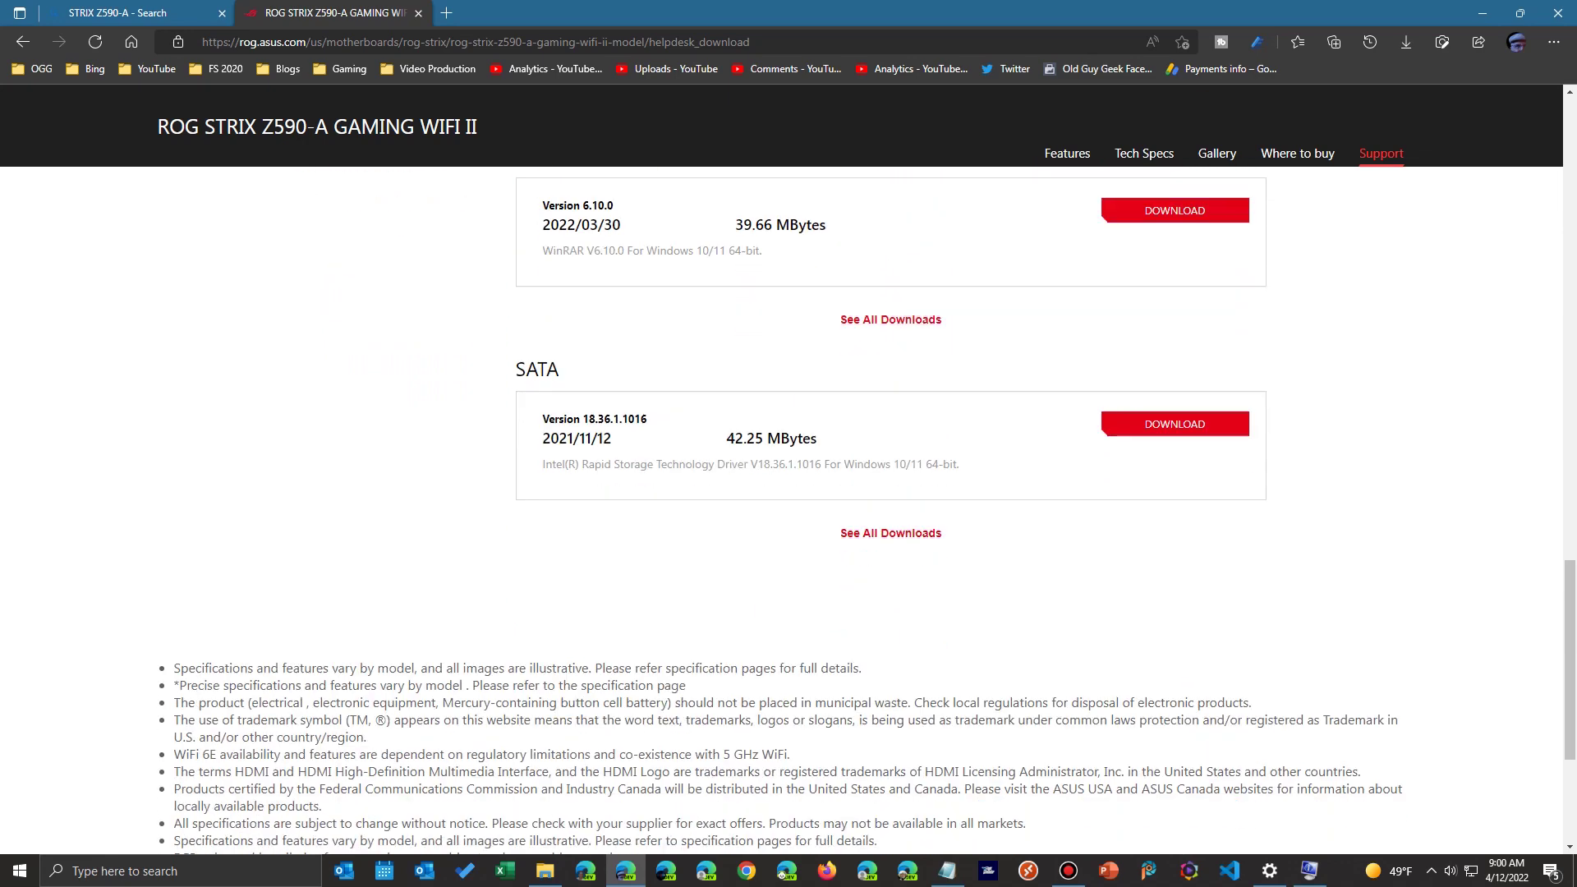
scroll(890, 509, "up", 9)
scroll(890, 510, "up", 10)
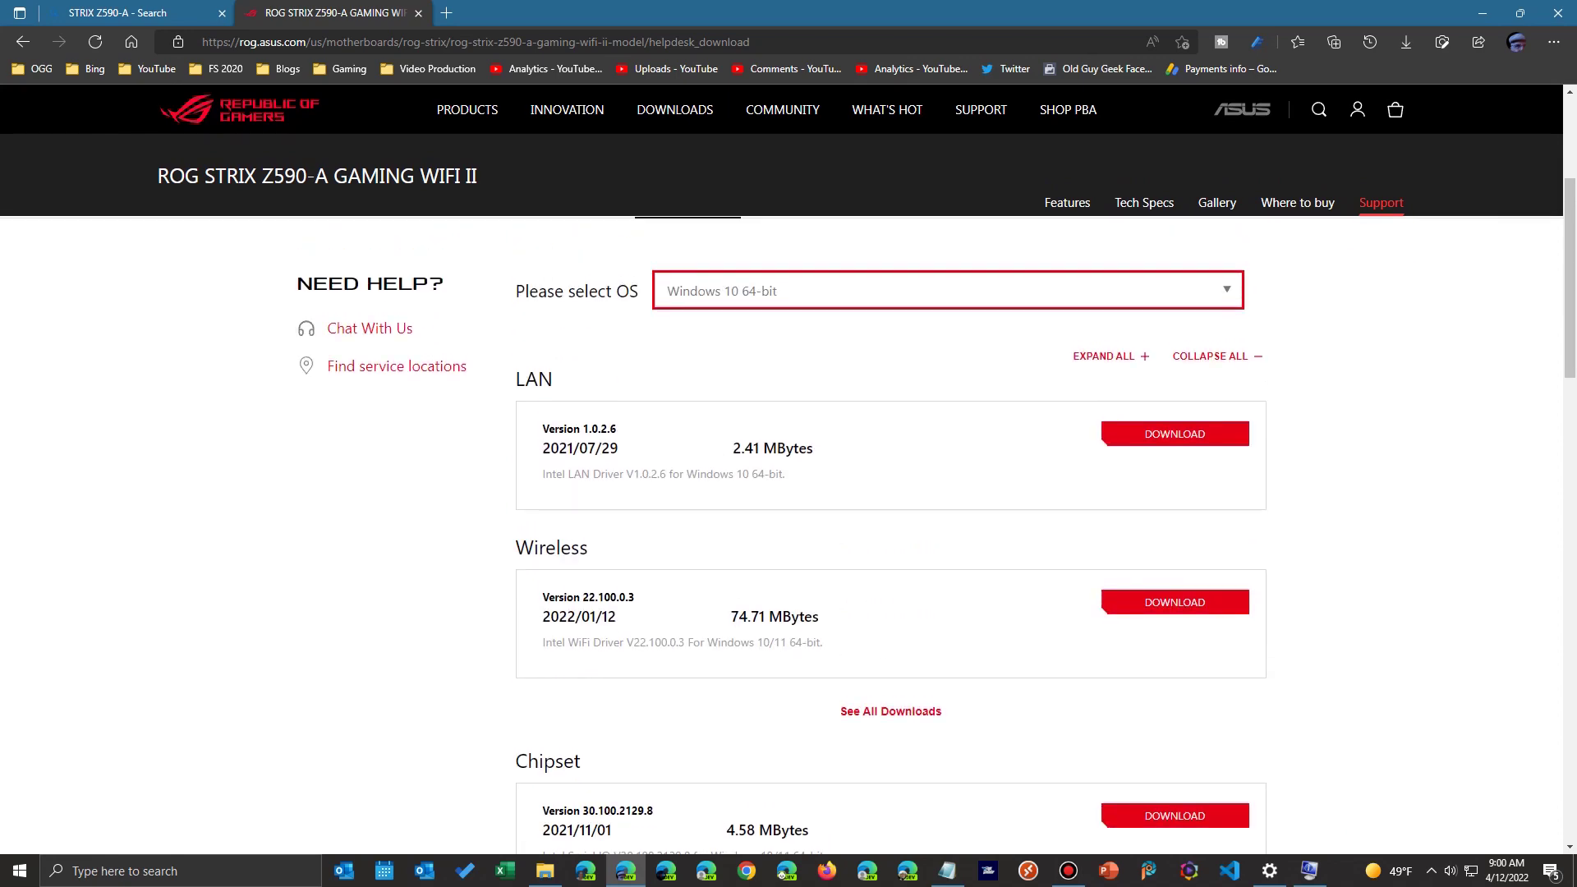
scroll(890, 509, "up", 5)
left_click(859, 588)
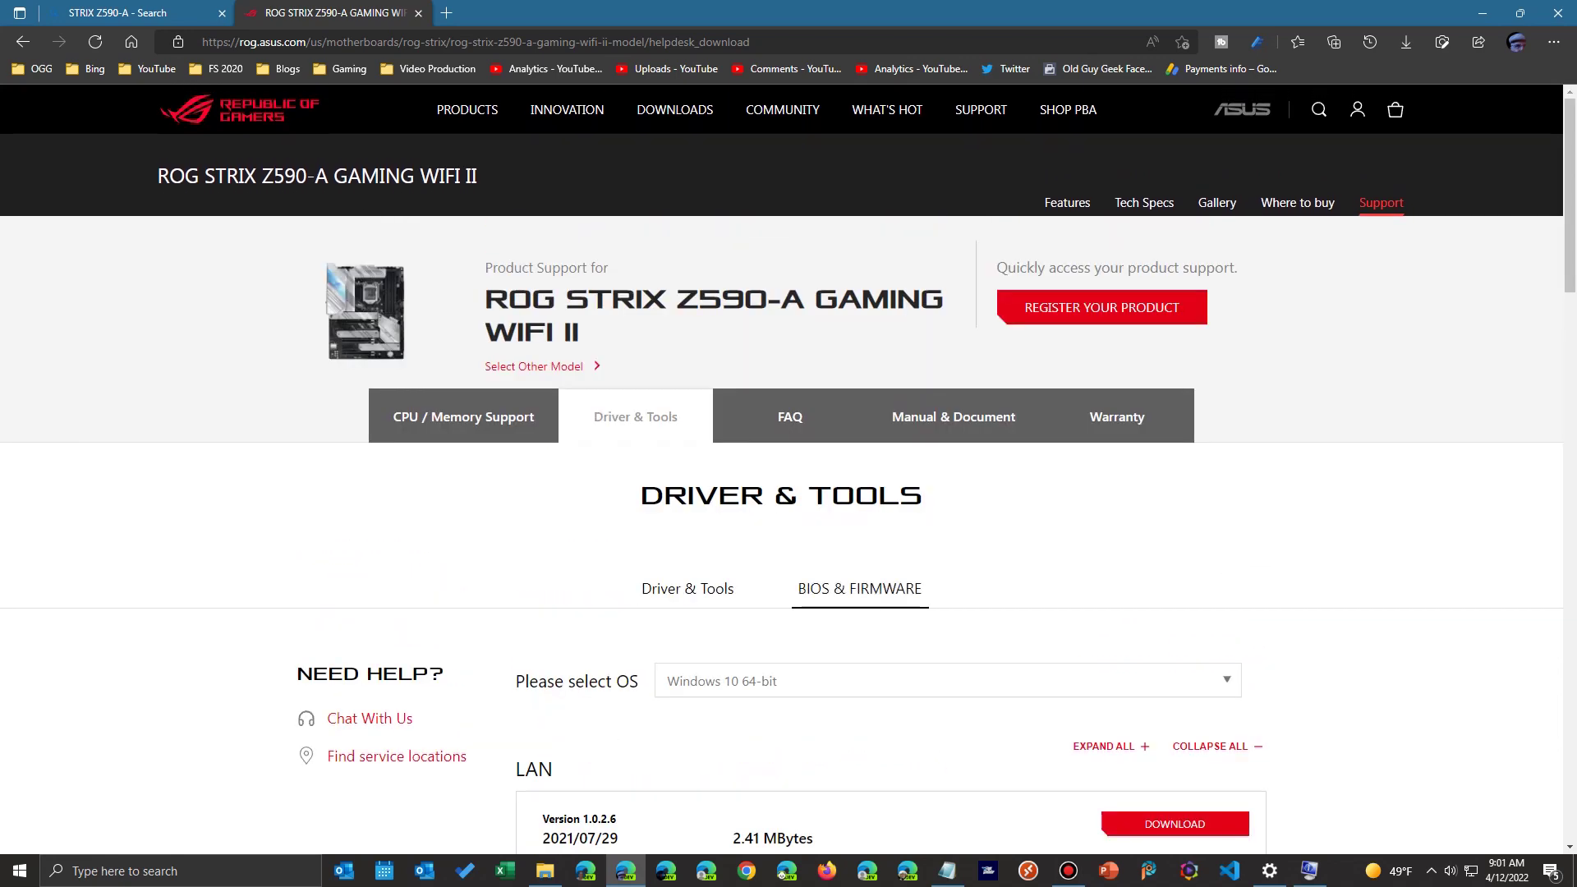
left_click(688, 588)
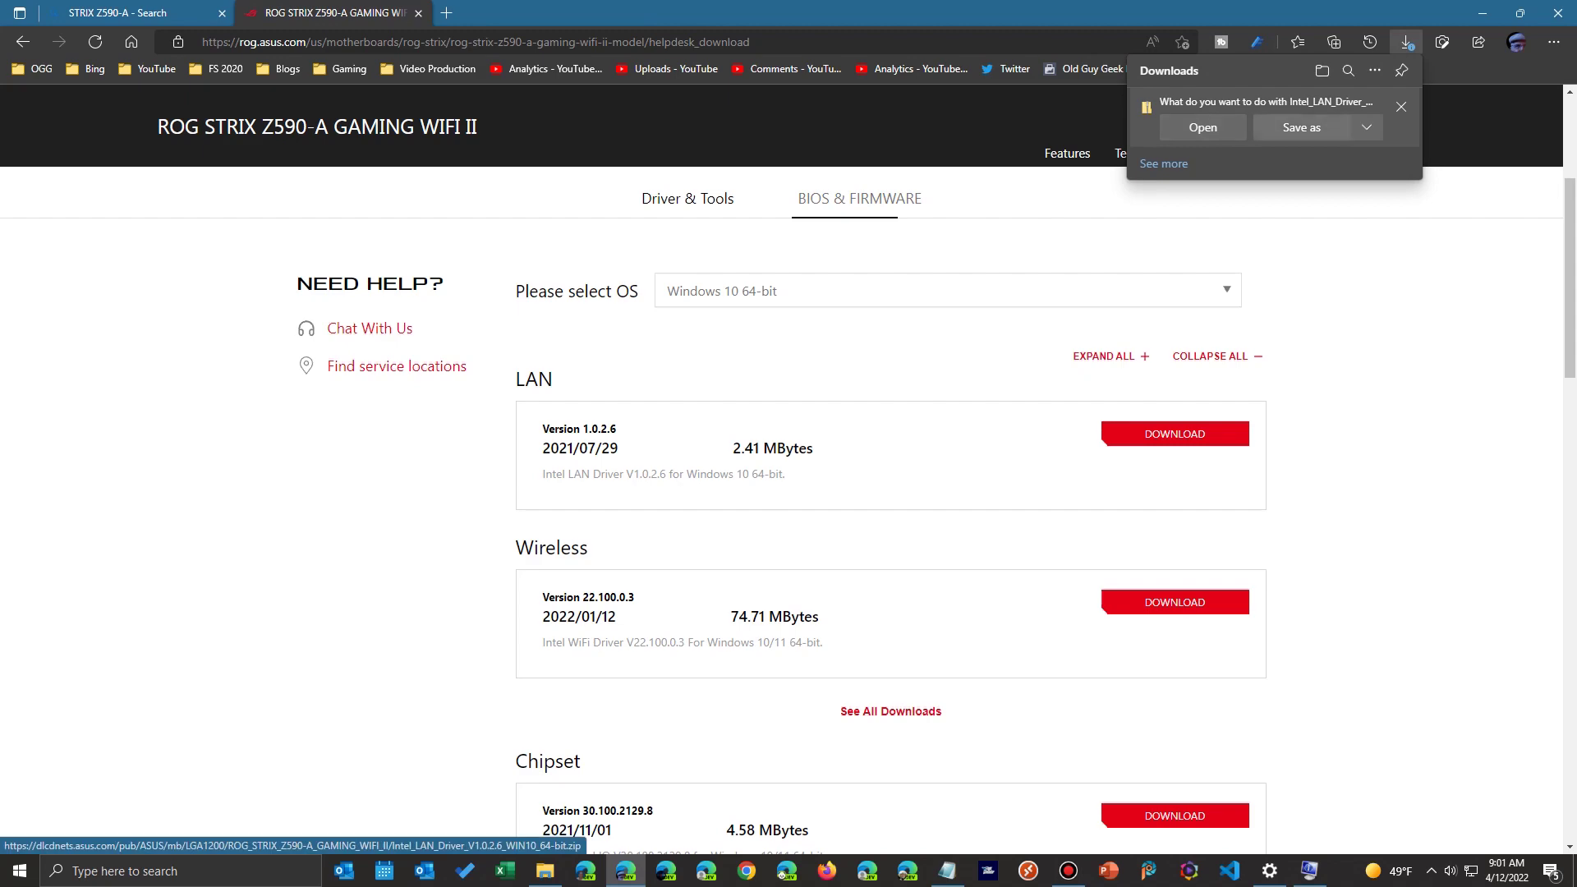
left_click(1281, 125)
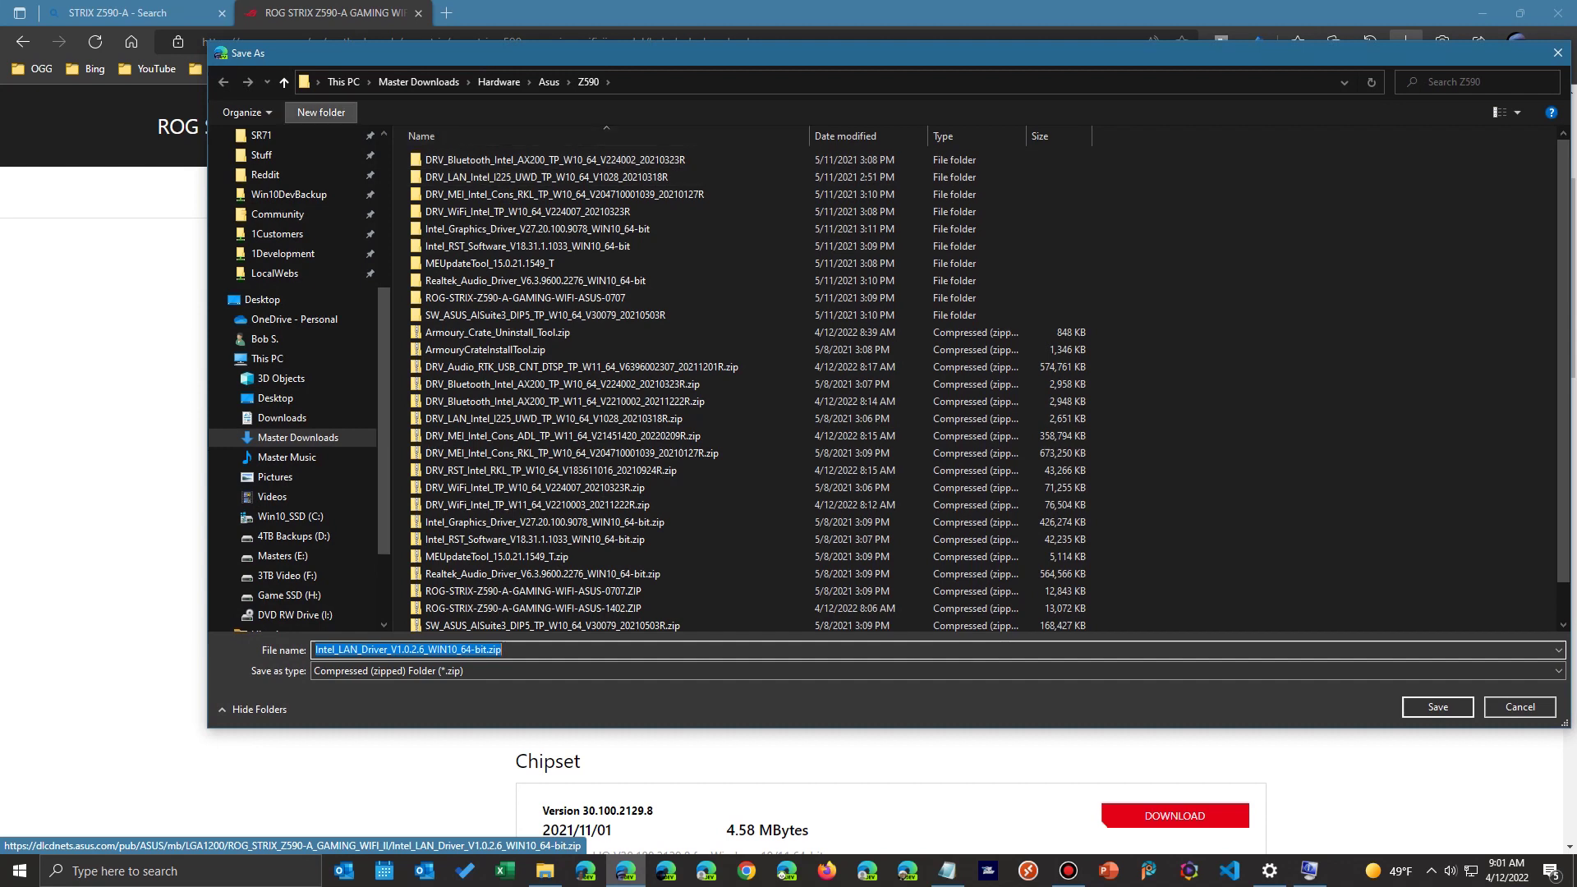
- Create a folder named Updates_Mar_12 inside Z590 and open it in the Save As dialog
left_click(320, 111)
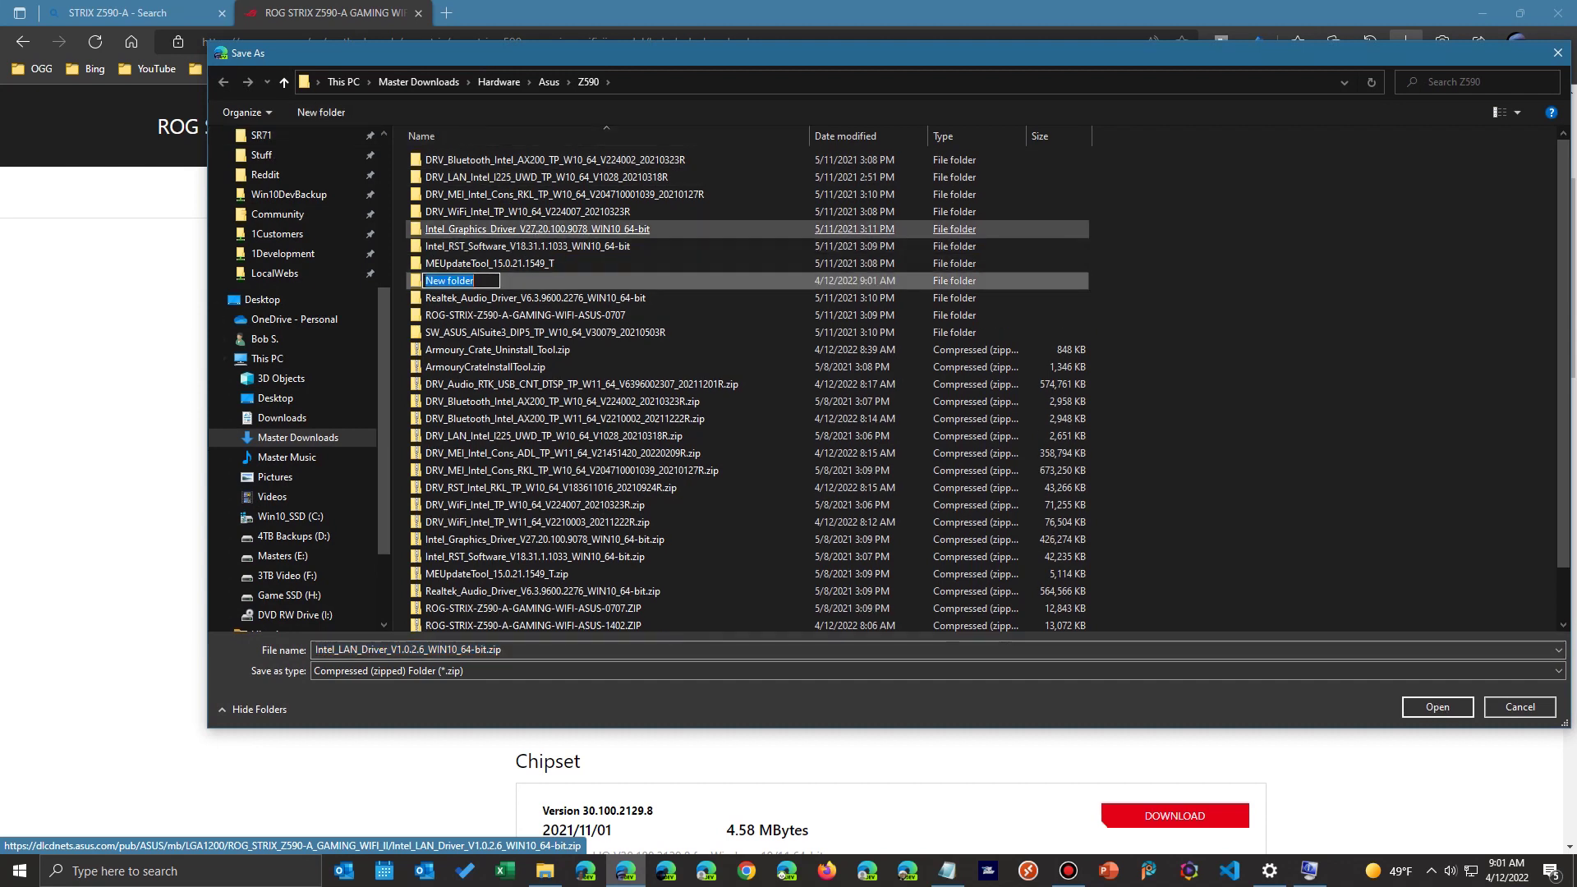
type("Updates_Mar+")
key("BackSpace")
type("_12")
key("Return")
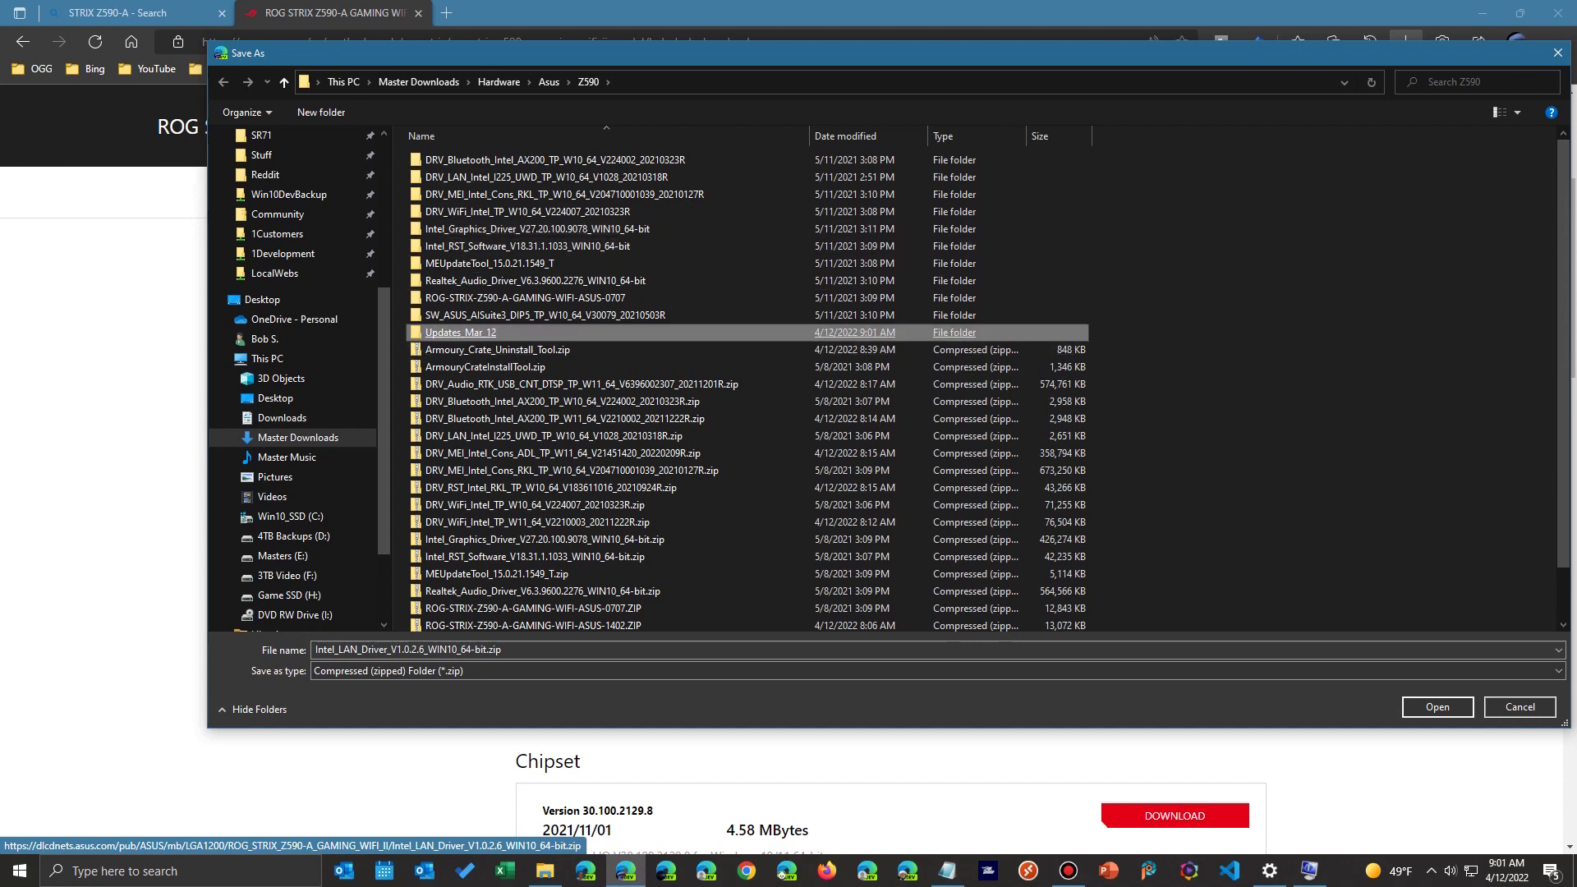
key("Return")
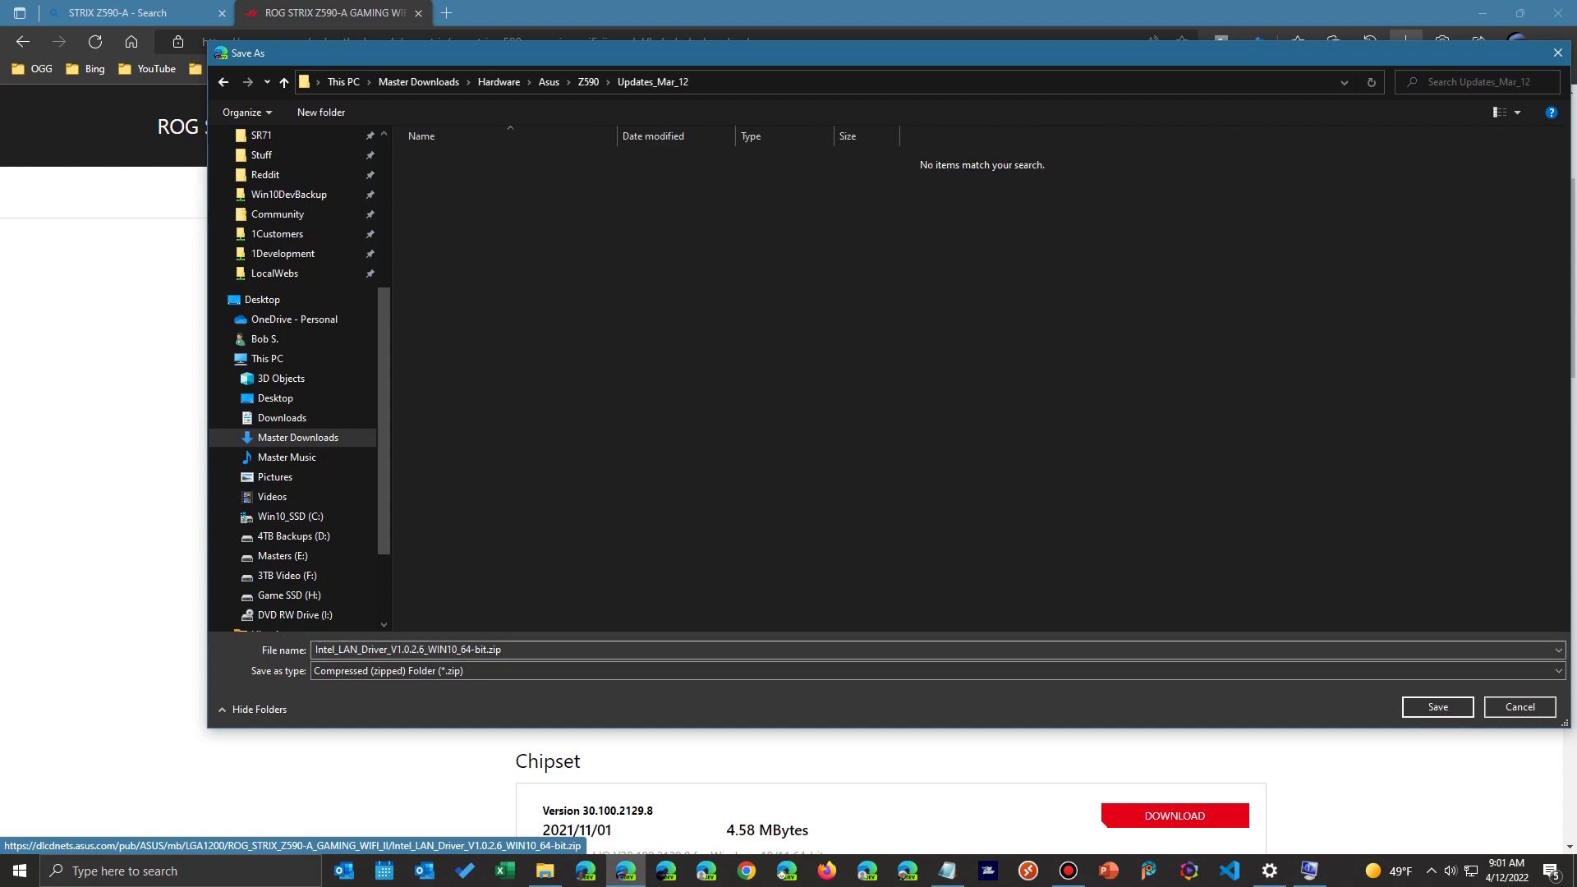
- Save the LAN, Wi-Fi and chipset Serial IO drivers into Updates_Mar_12
key("Return")
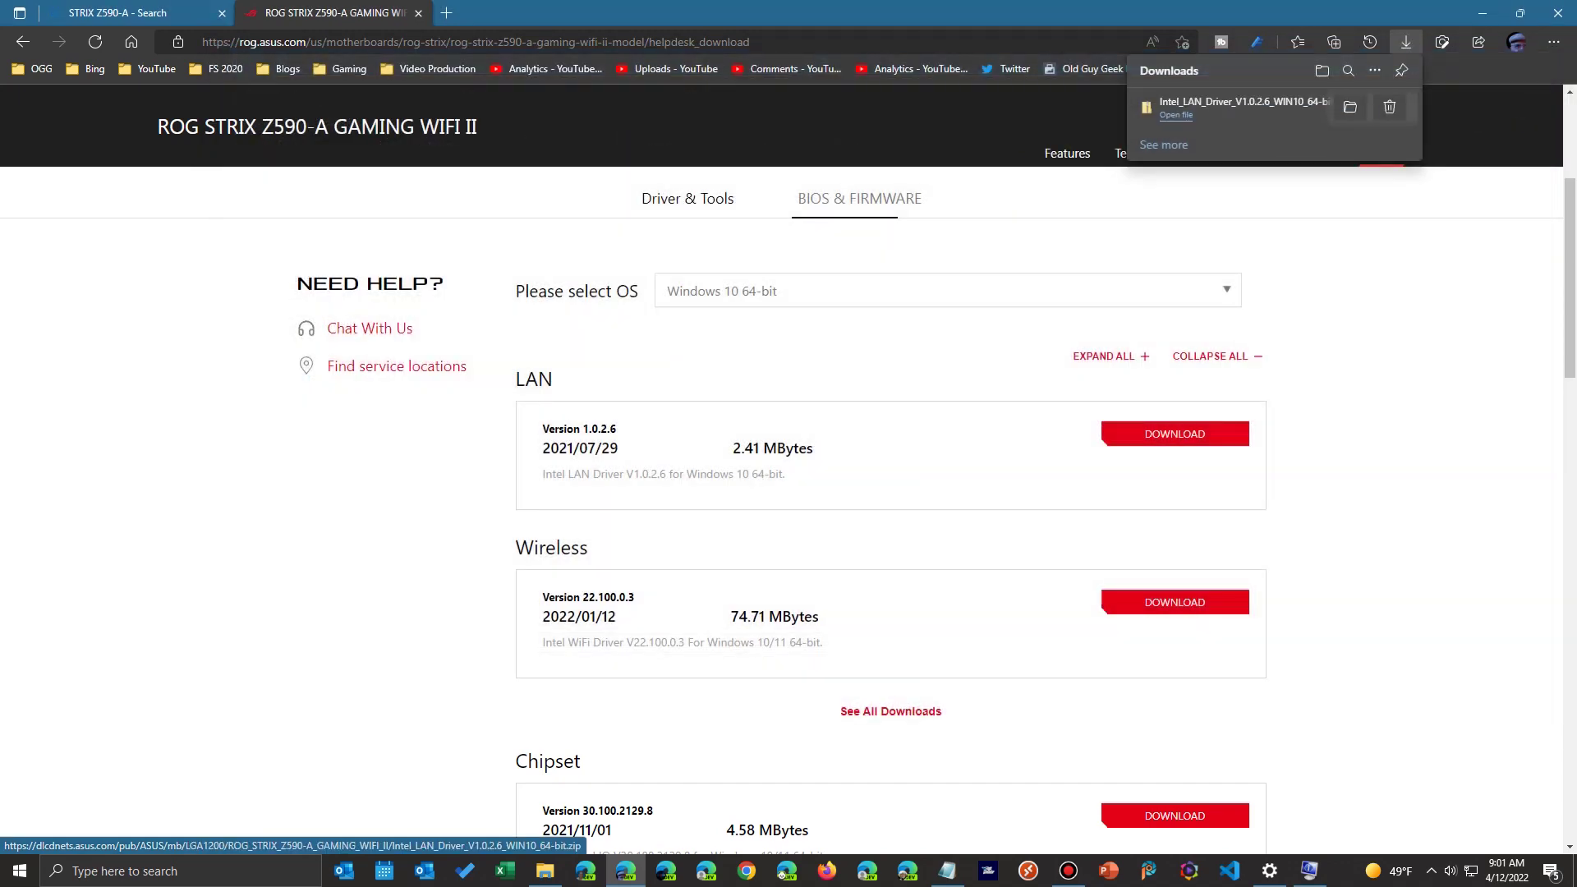
left_click(1110, 601)
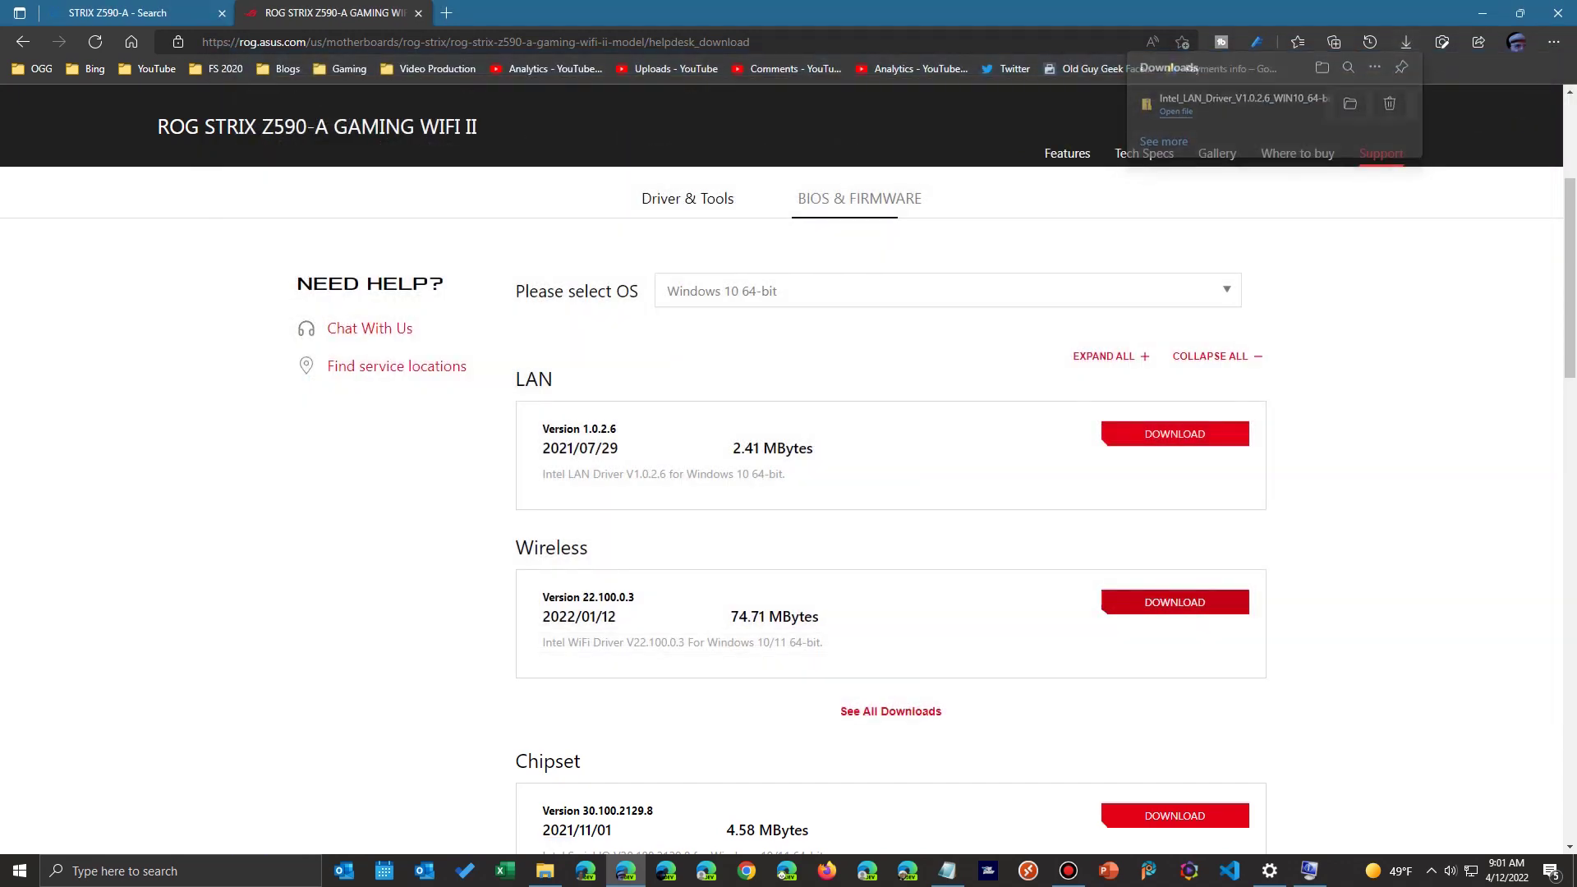
left_click(1301, 127)
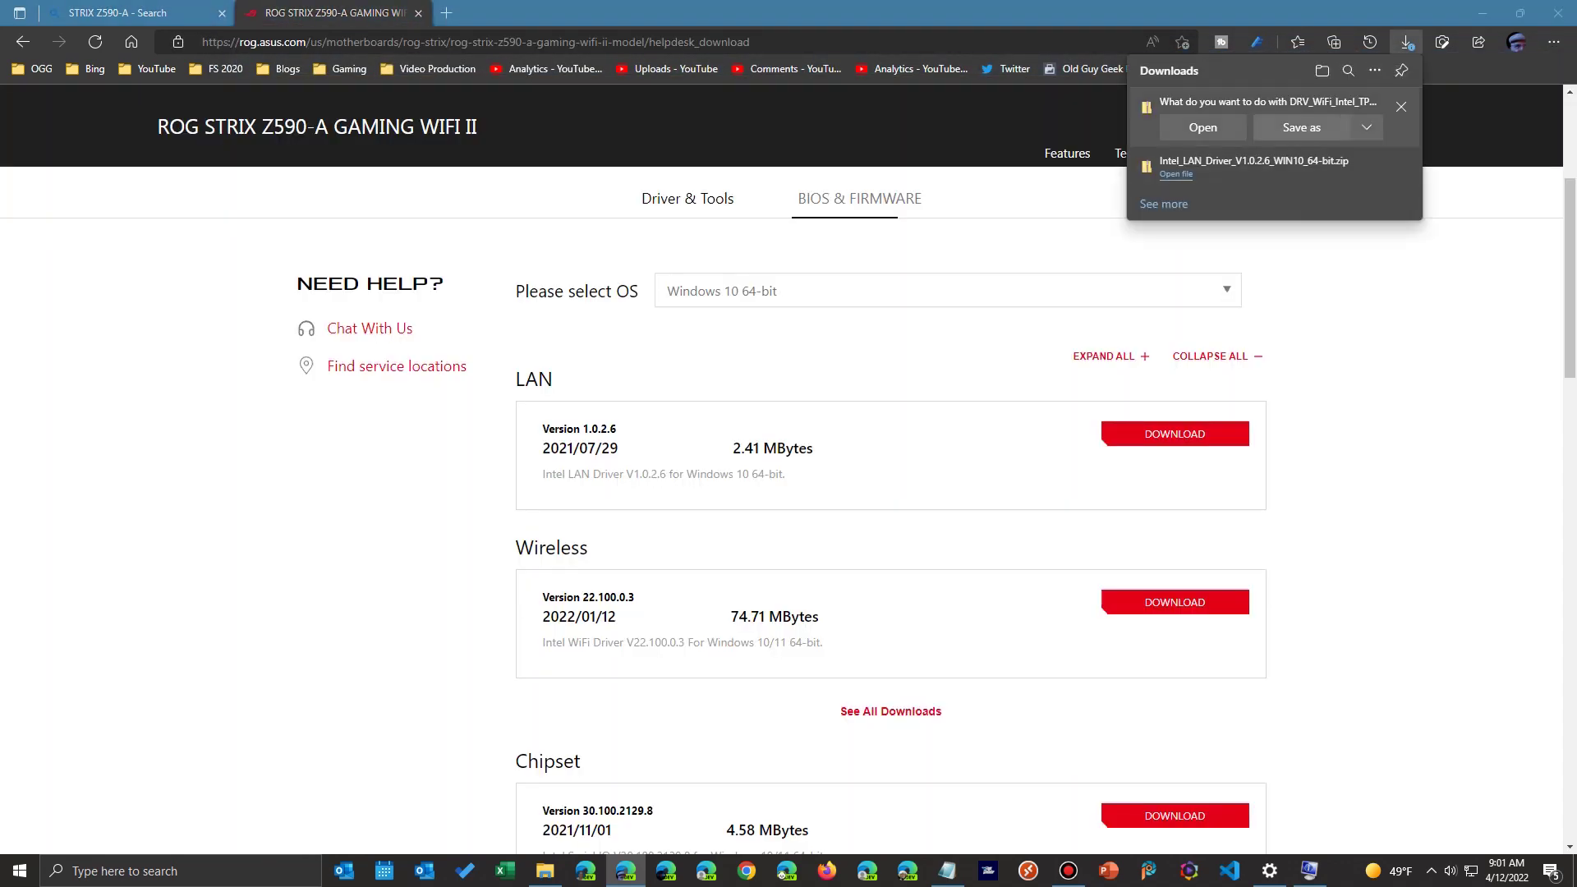
key("Return")
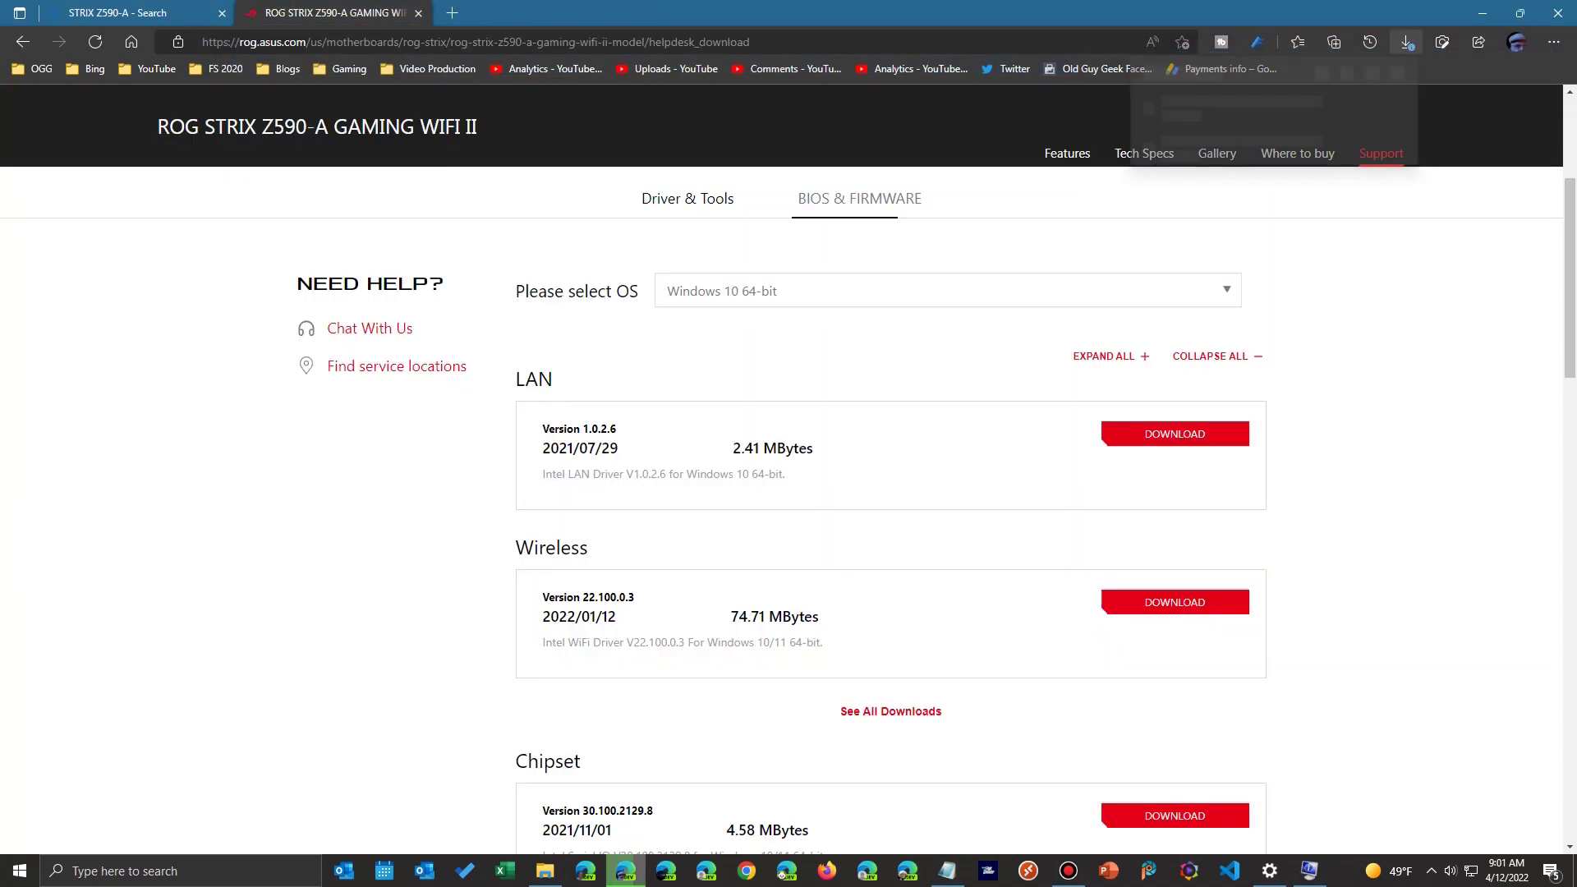
left_click(1175, 816)
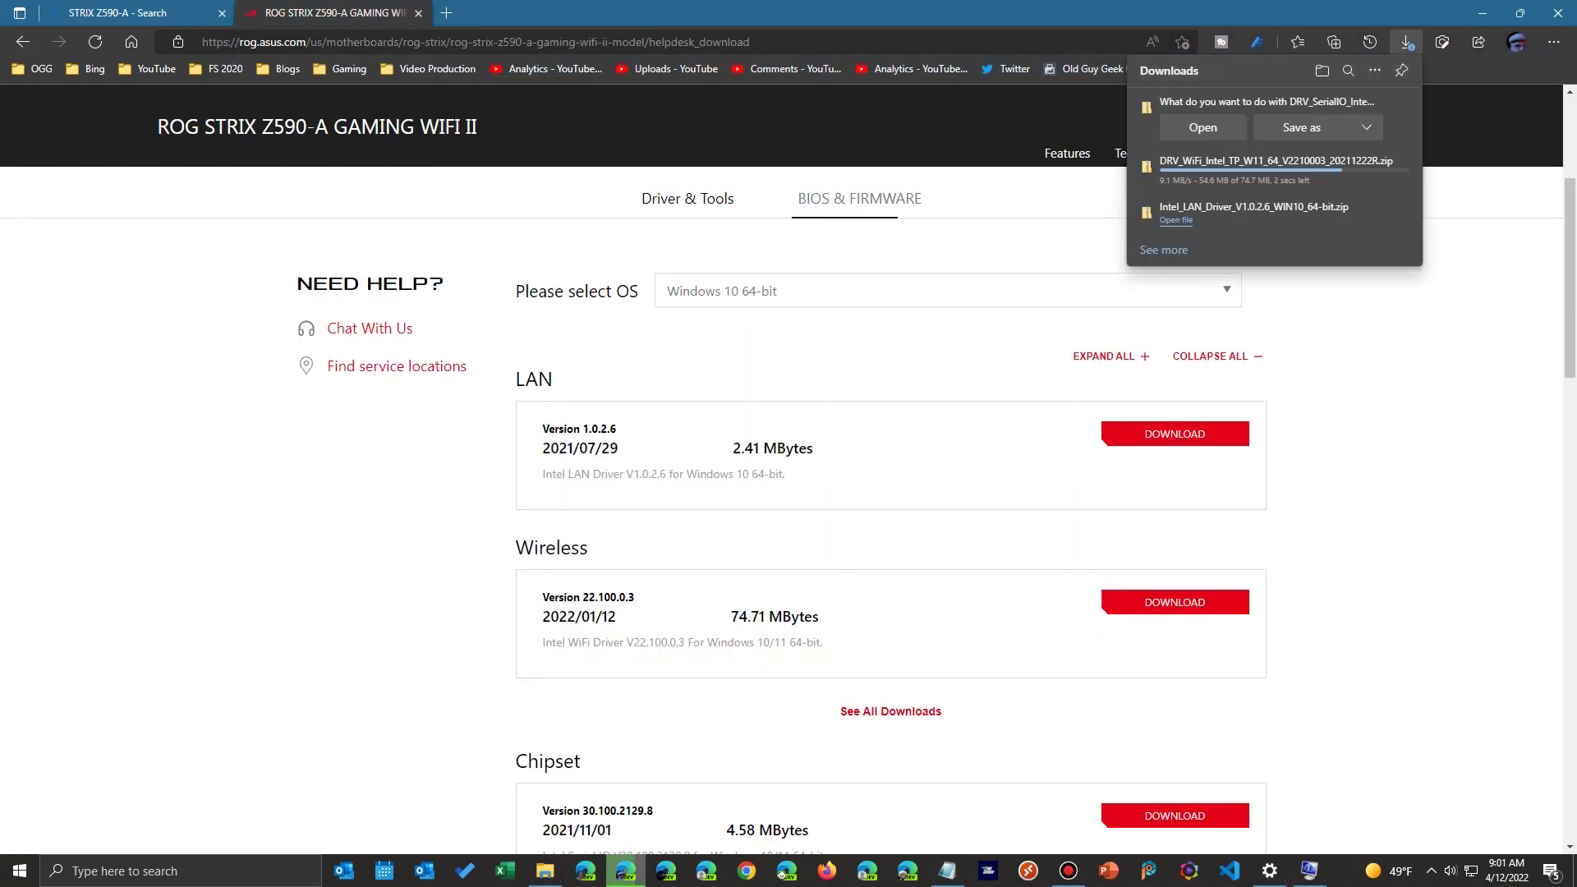
left_click(1302, 127)
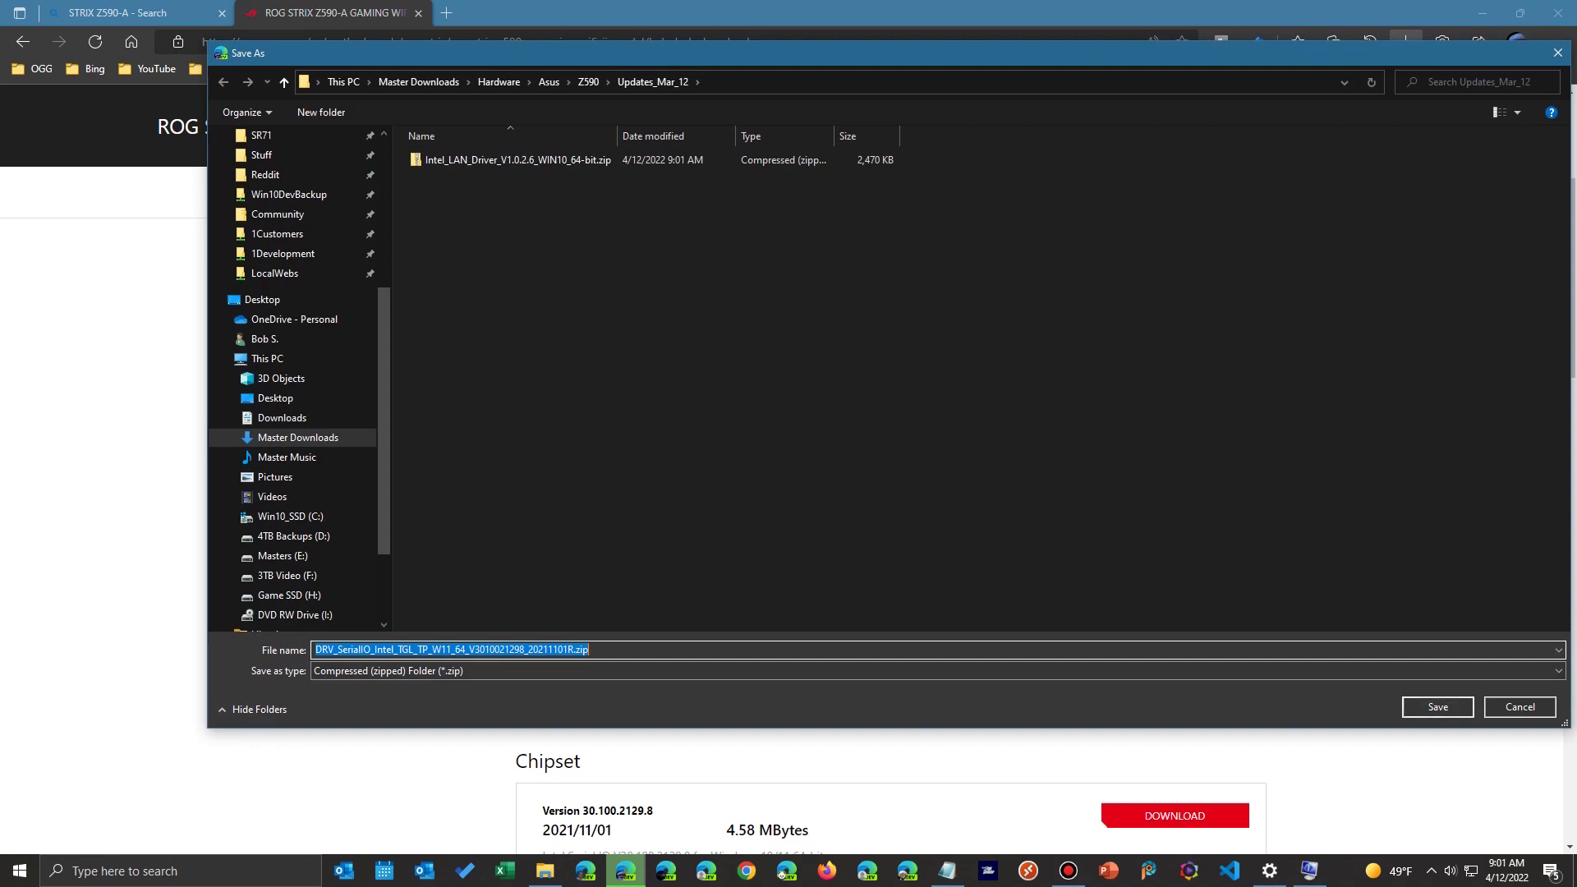
key("Return")
- Save the RST SATA storage driver into Updates_Mar_12 too, then close the downloads list
scroll(788, 509, "down", 4)
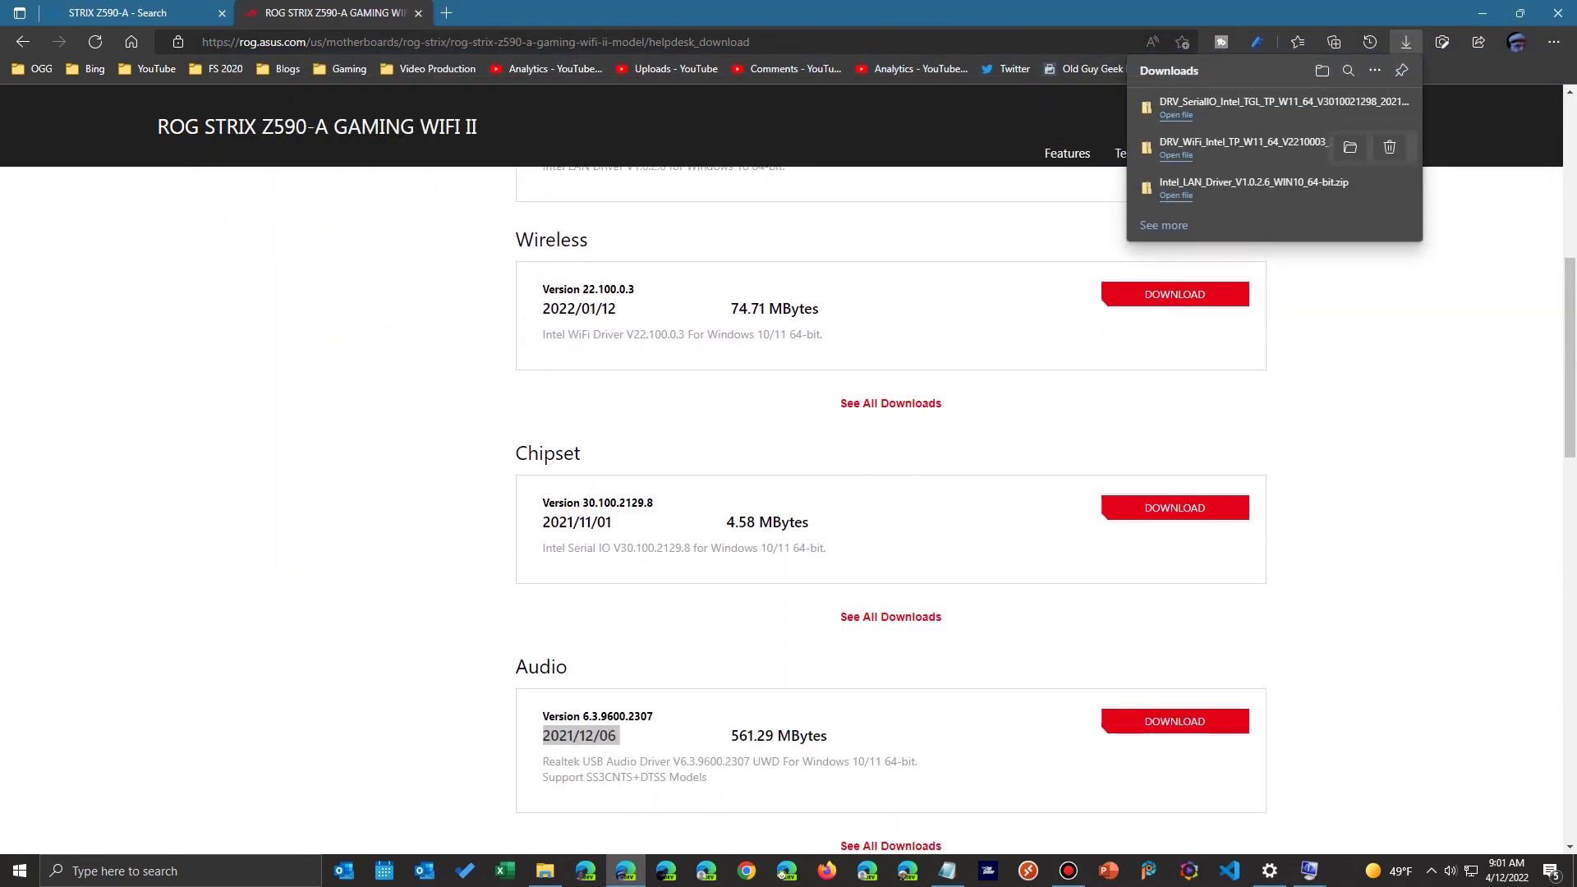
scroll(788, 509, "down", 8)
left_click(1174, 667)
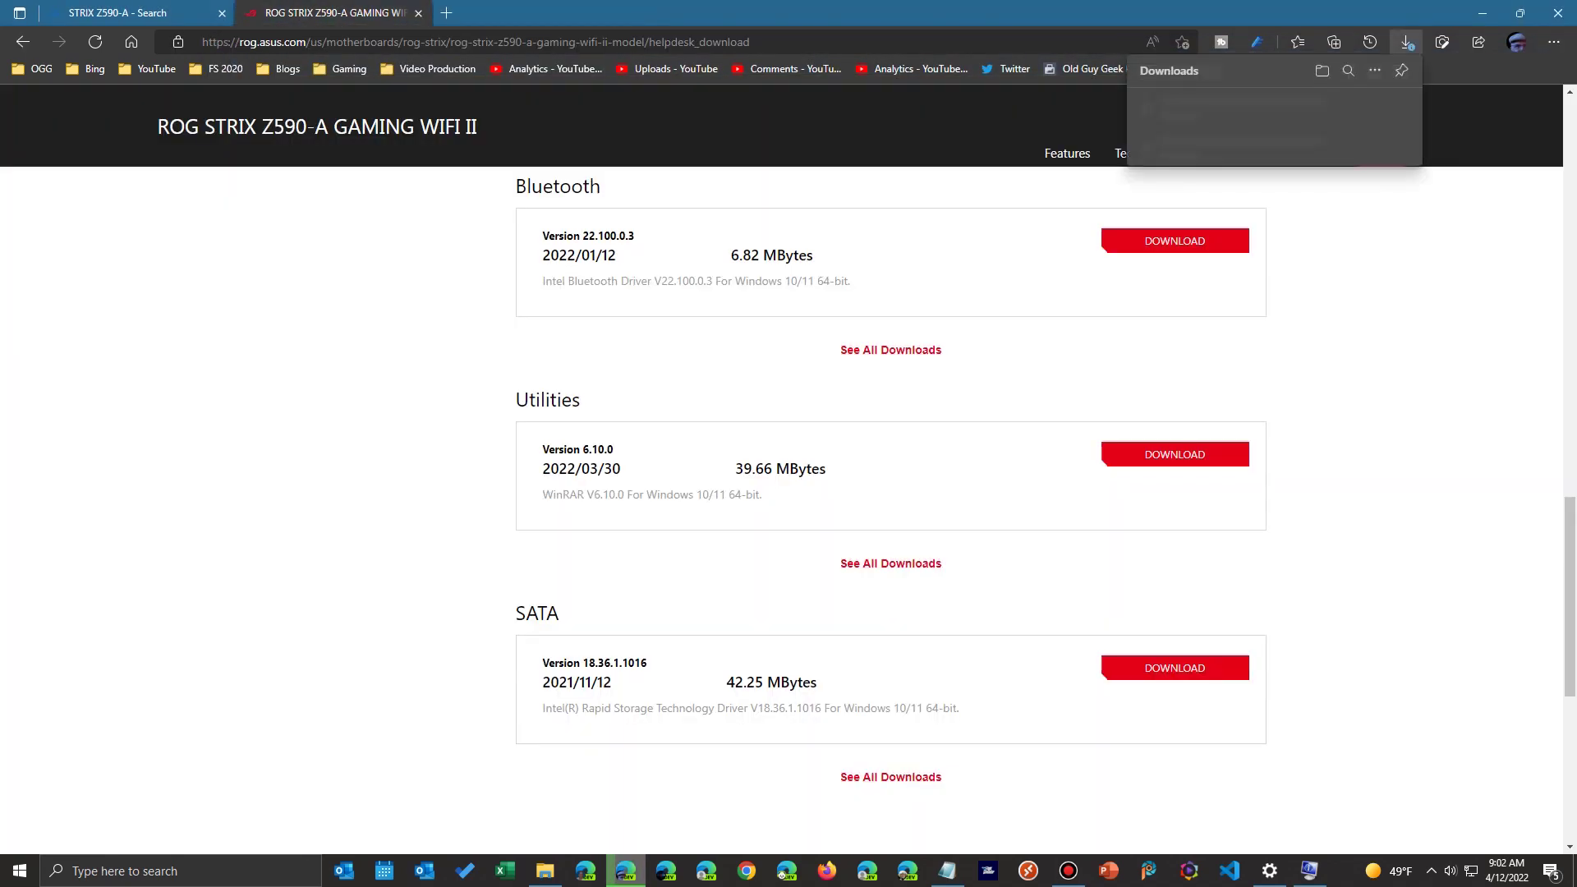
left_click(1302, 127)
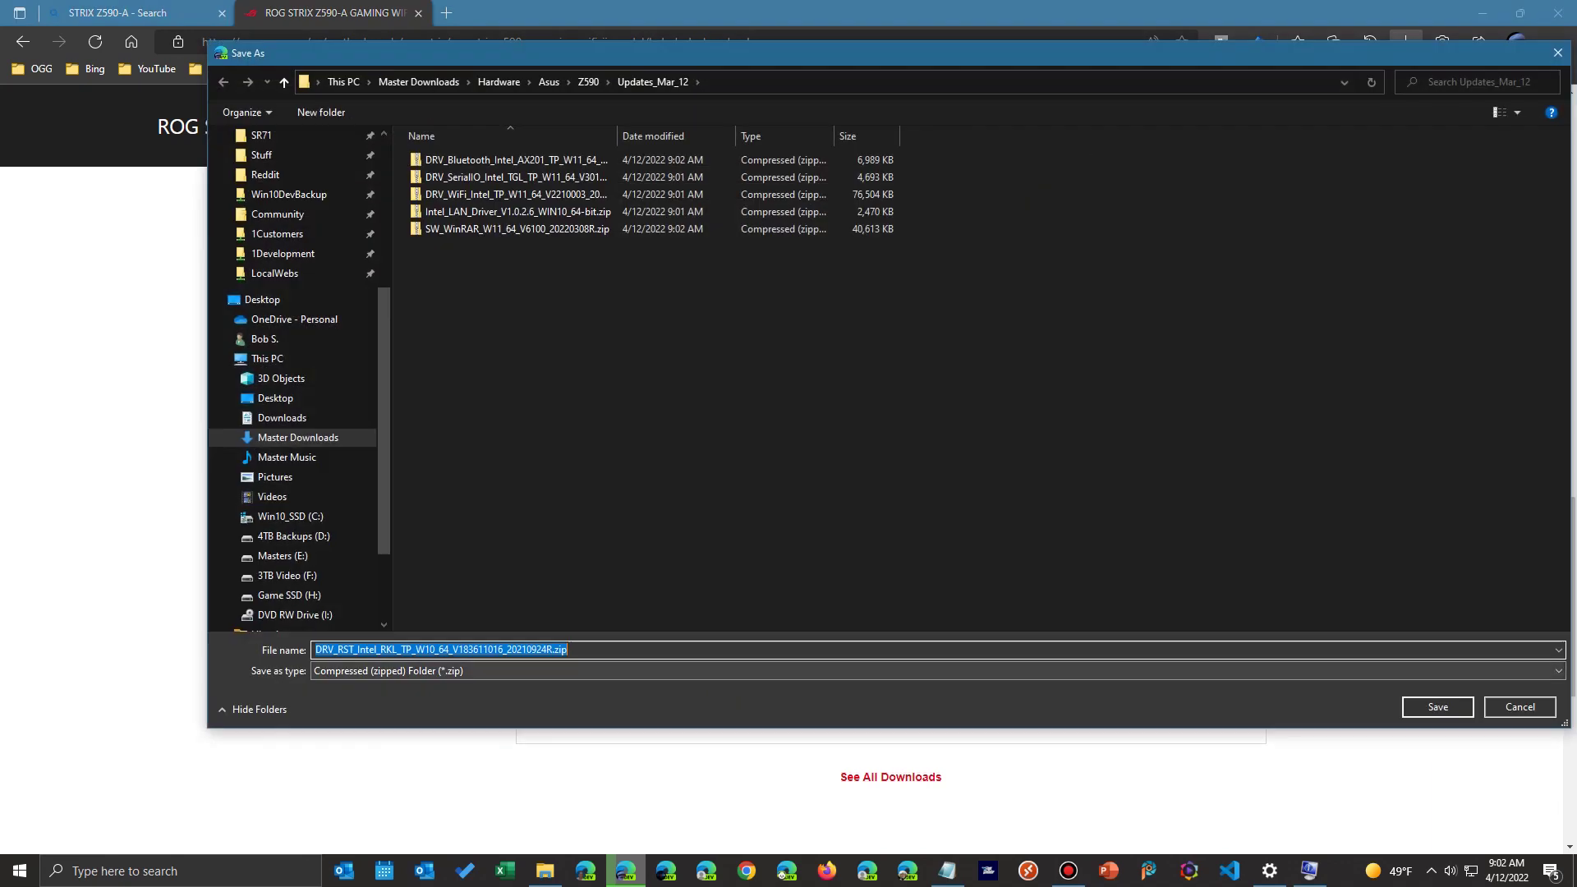
key("Return")
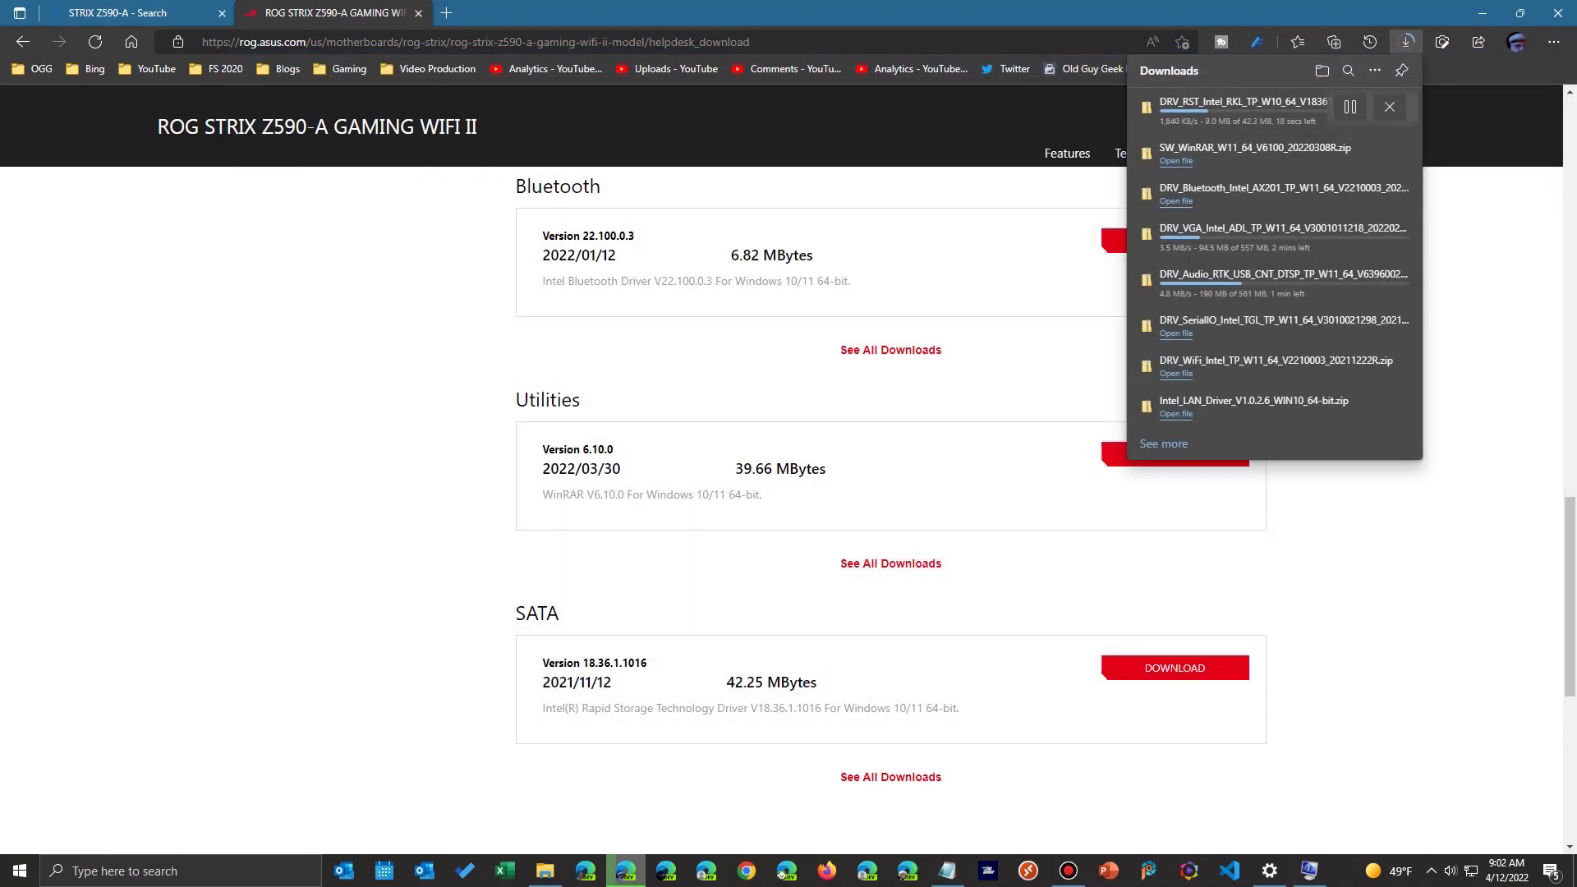
scroll(565, 509, "up", 15)
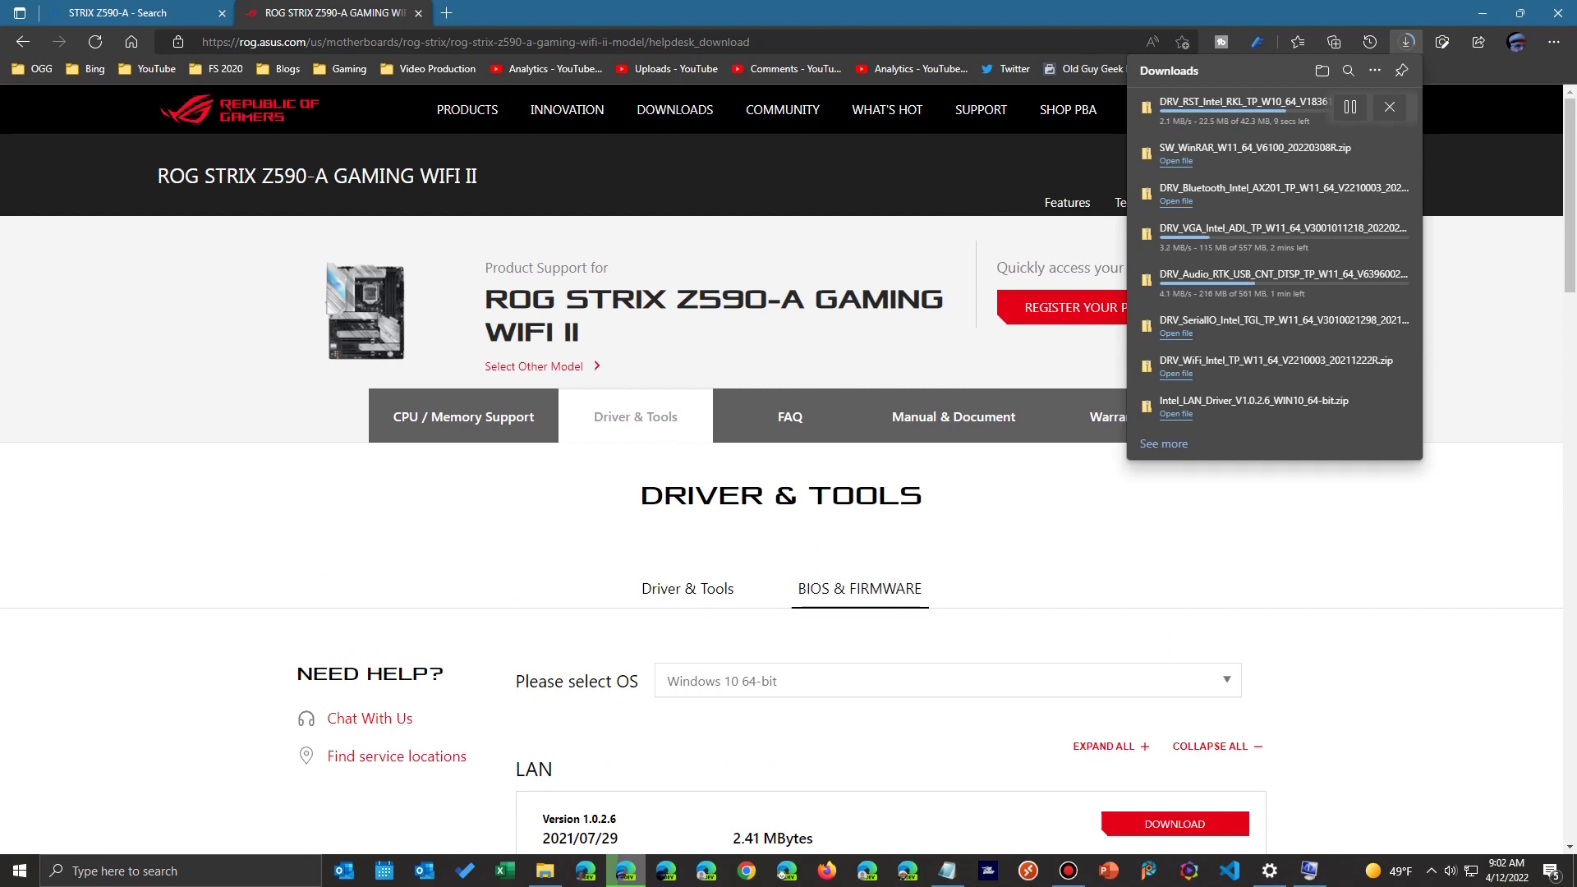
key("Escape")
left_click(859, 588)
- Read the BIOS 1402 notes on stability, ThunderboltEX 4 support and renaming the BIOS file
scroll(788, 509, "down", 5)
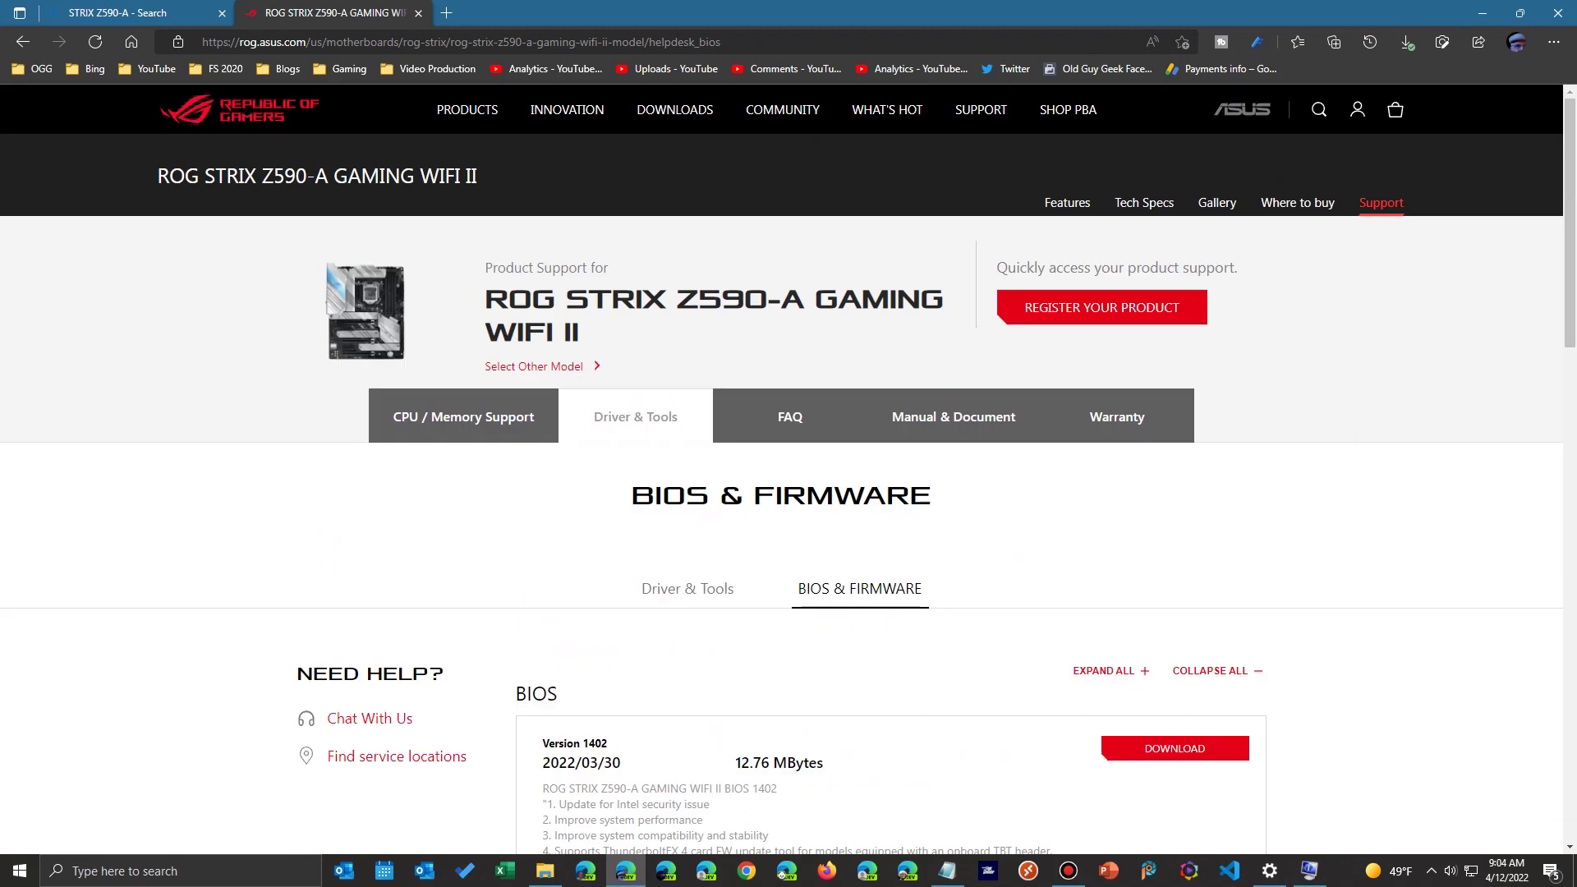
scroll(789, 509, "down", 5)
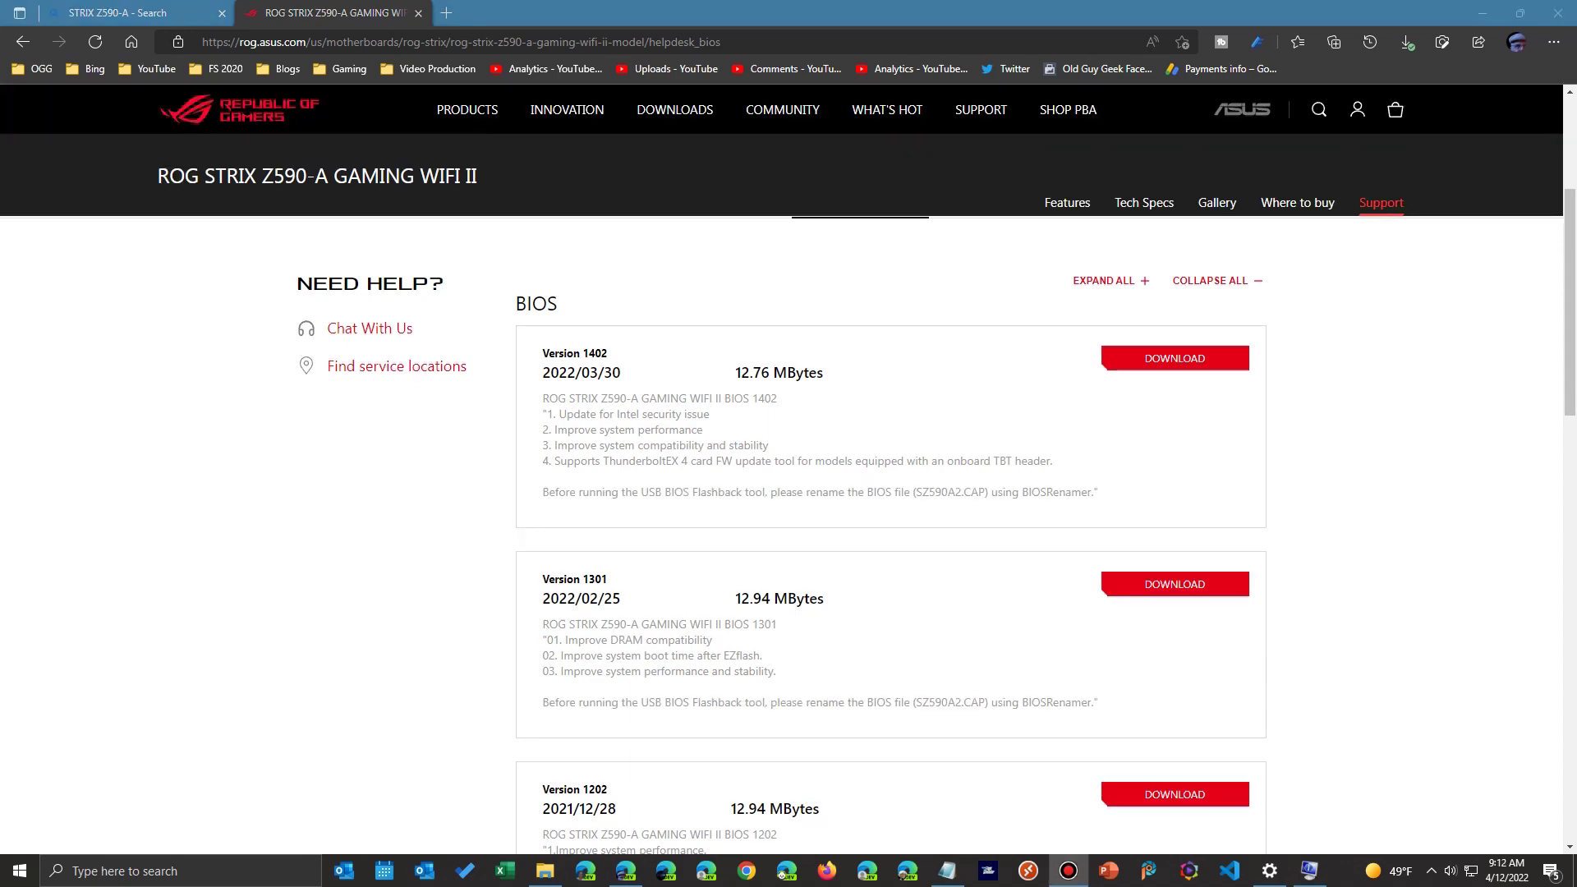
scroll(788, 509, "up", 5)
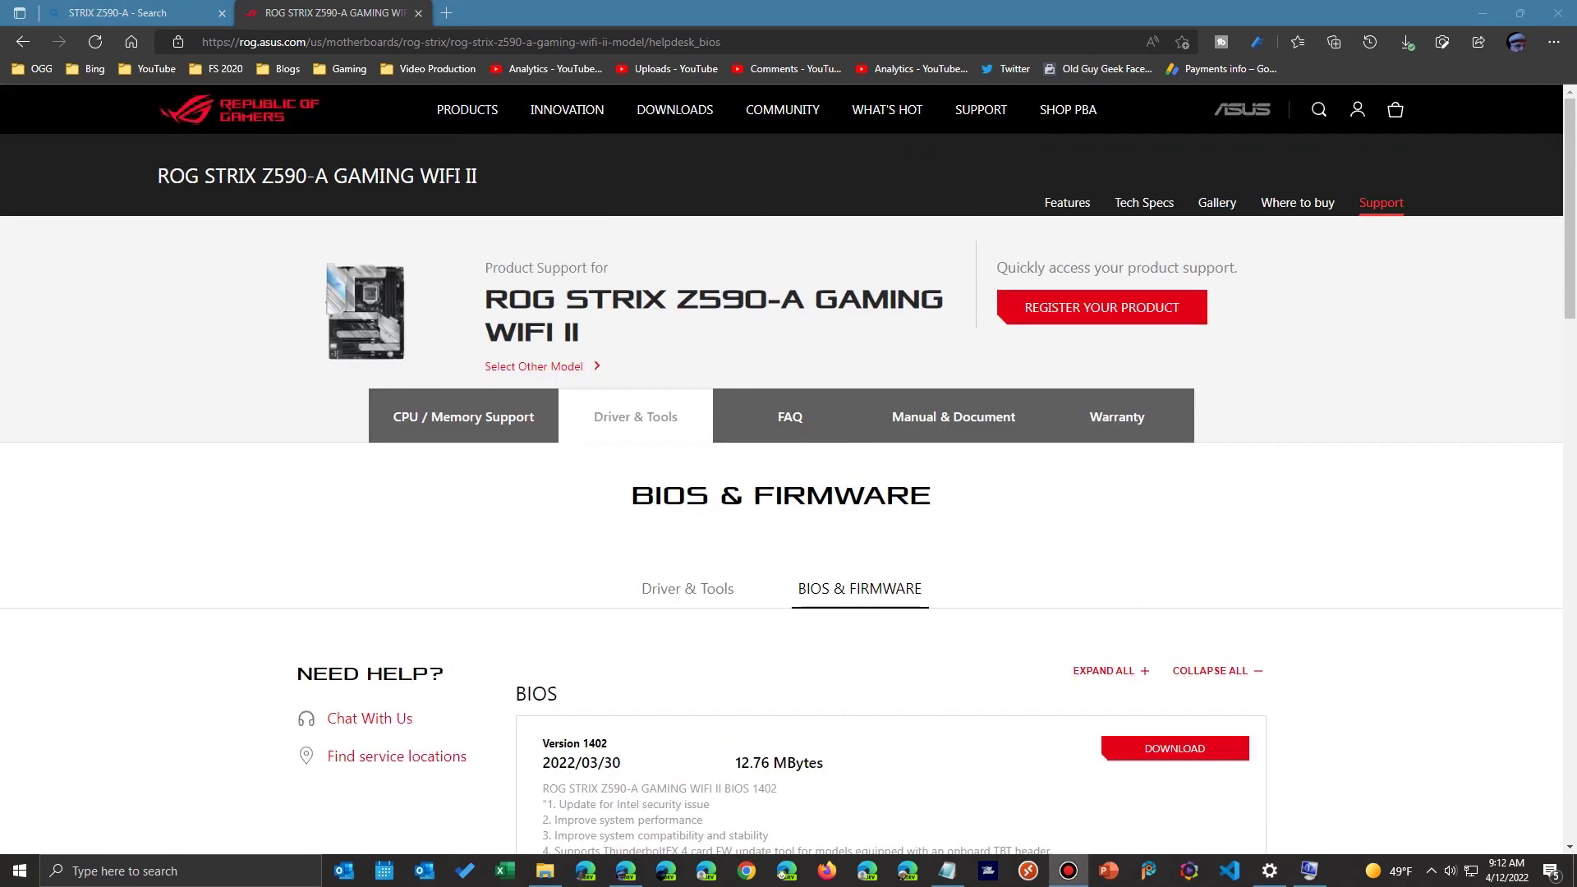
scroll(789, 510, "down", 5)
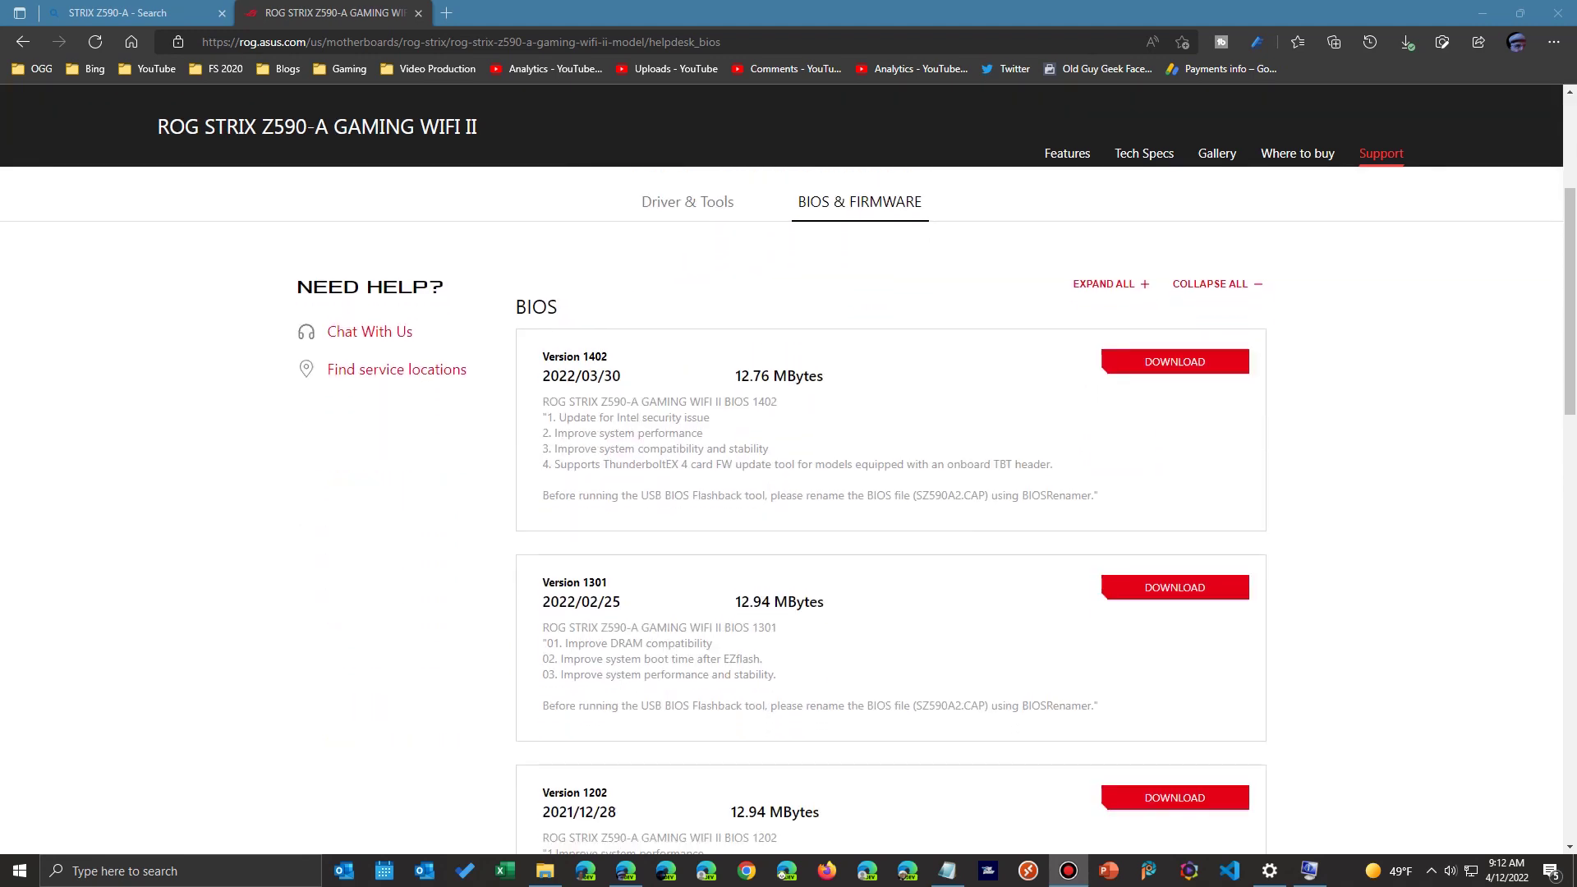
left_click_drag(548, 399, 1102, 492)
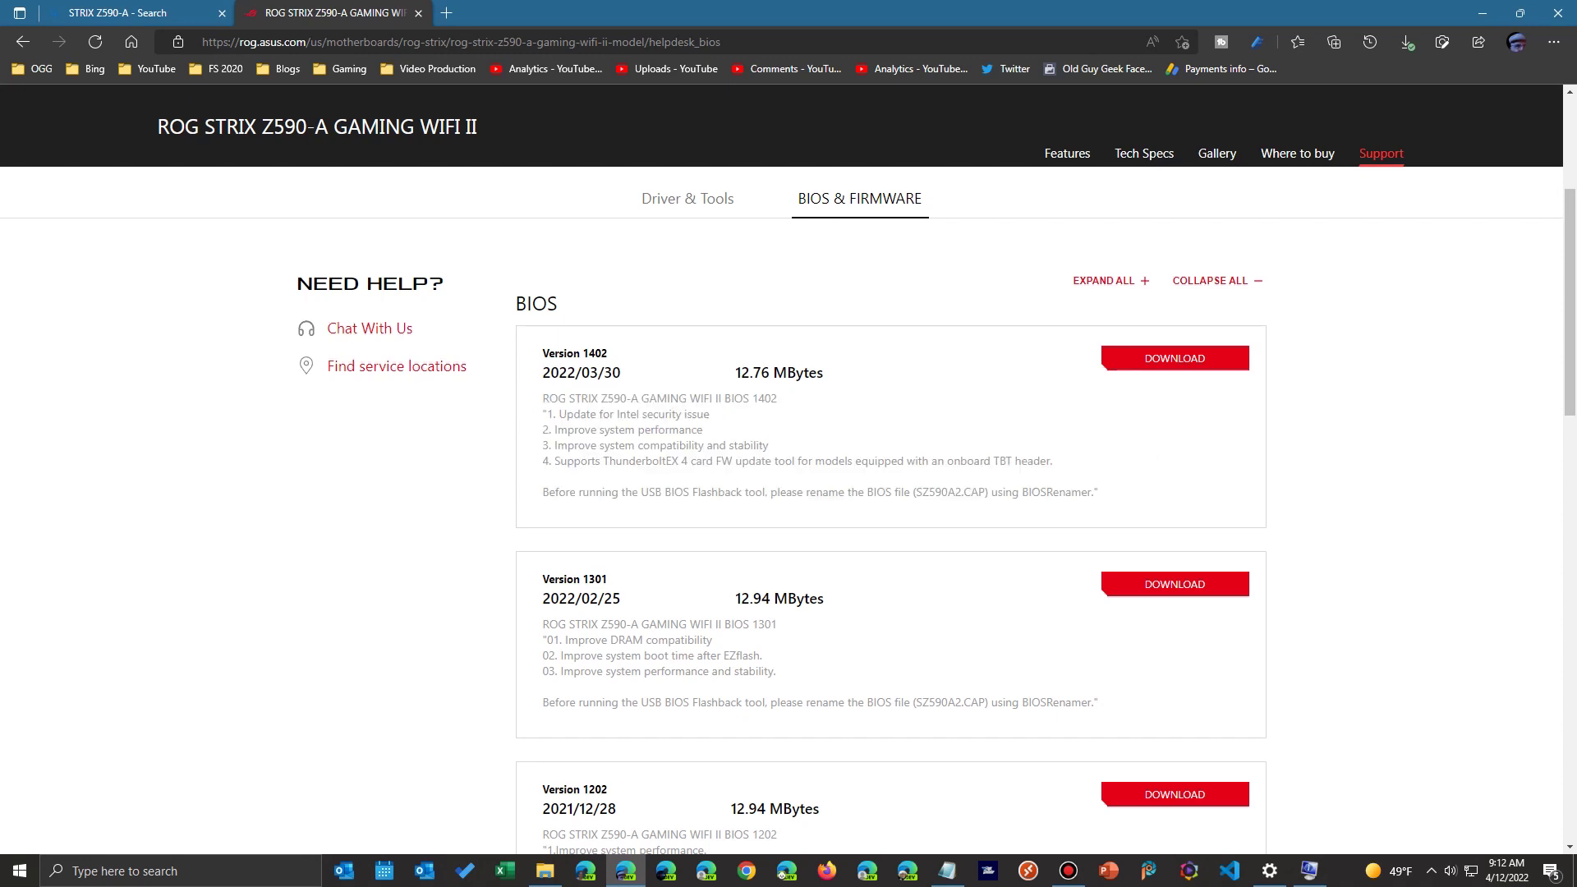
left_click_drag(556, 445, 769, 445)
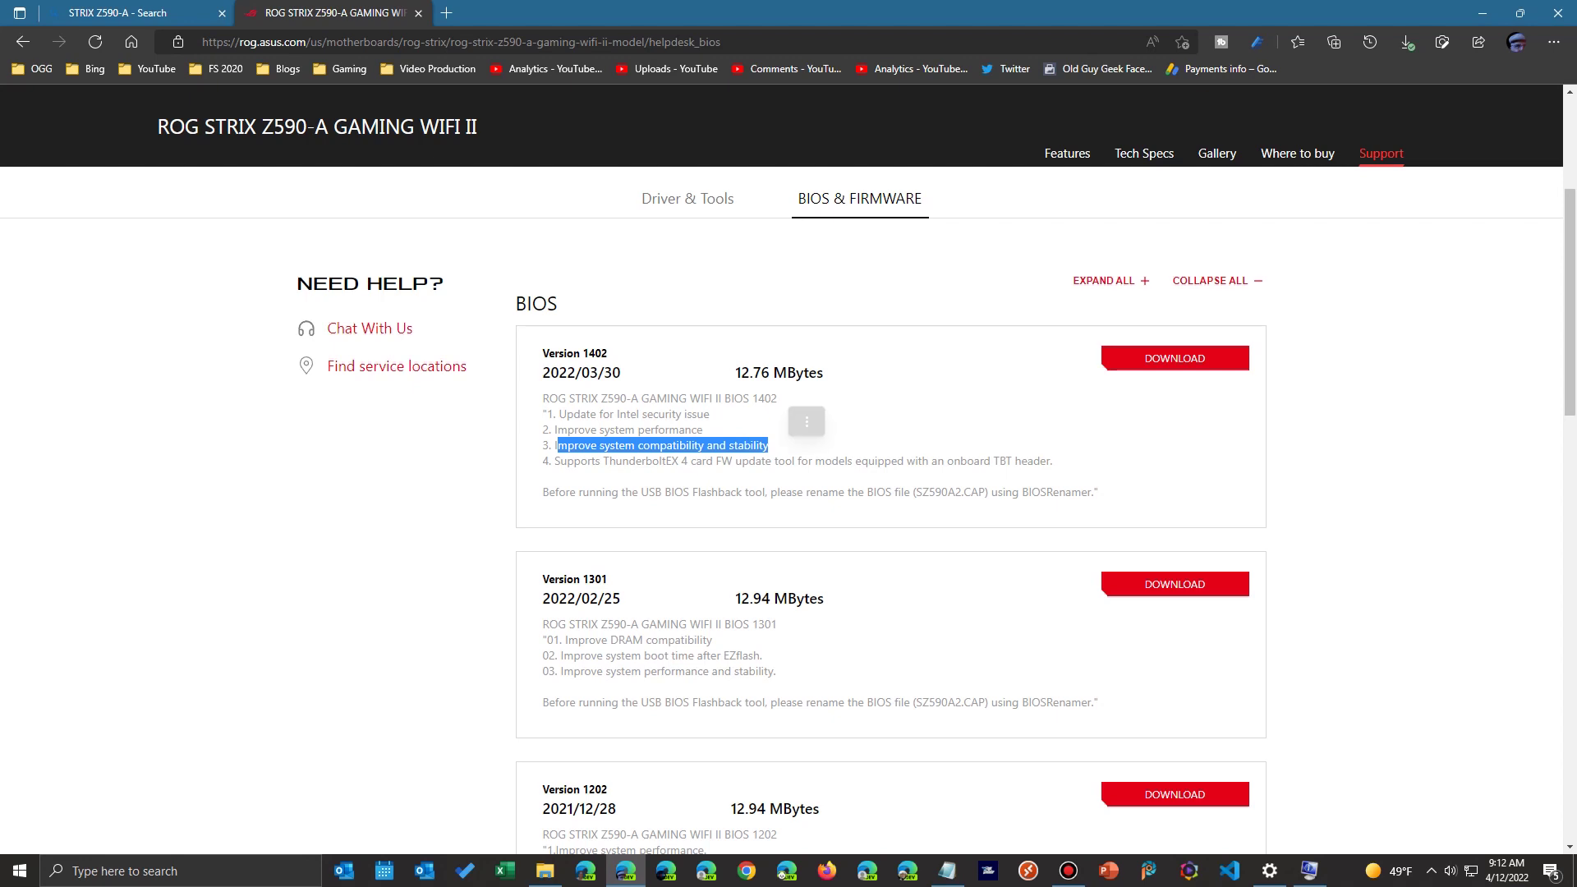
left_click(769, 445)
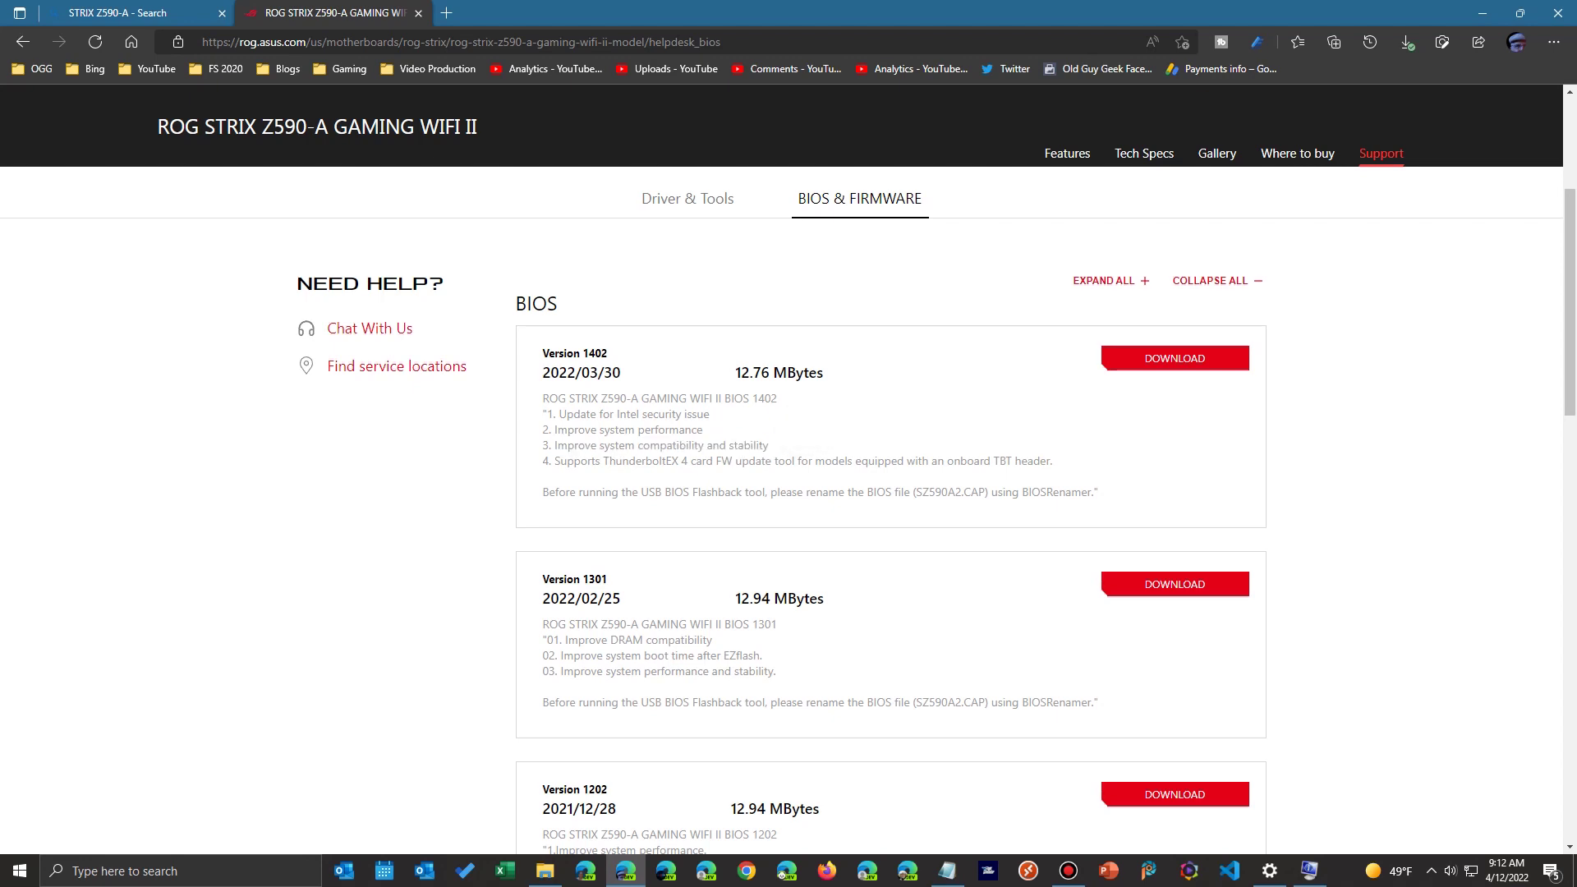
left_click_drag(1053, 461, 542, 461)
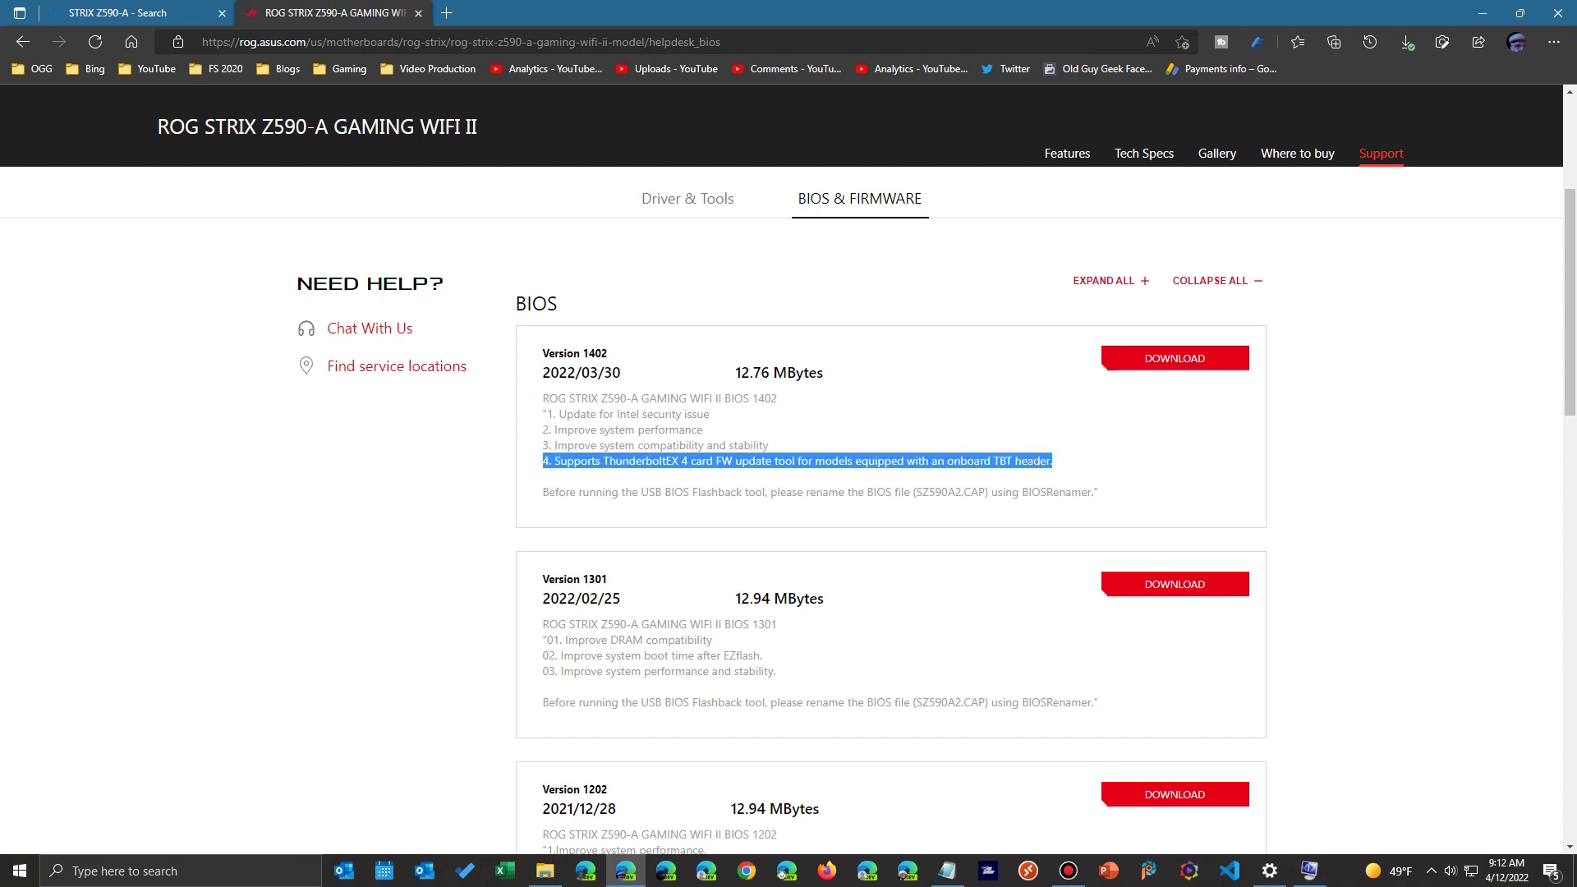
left_click(549, 443)
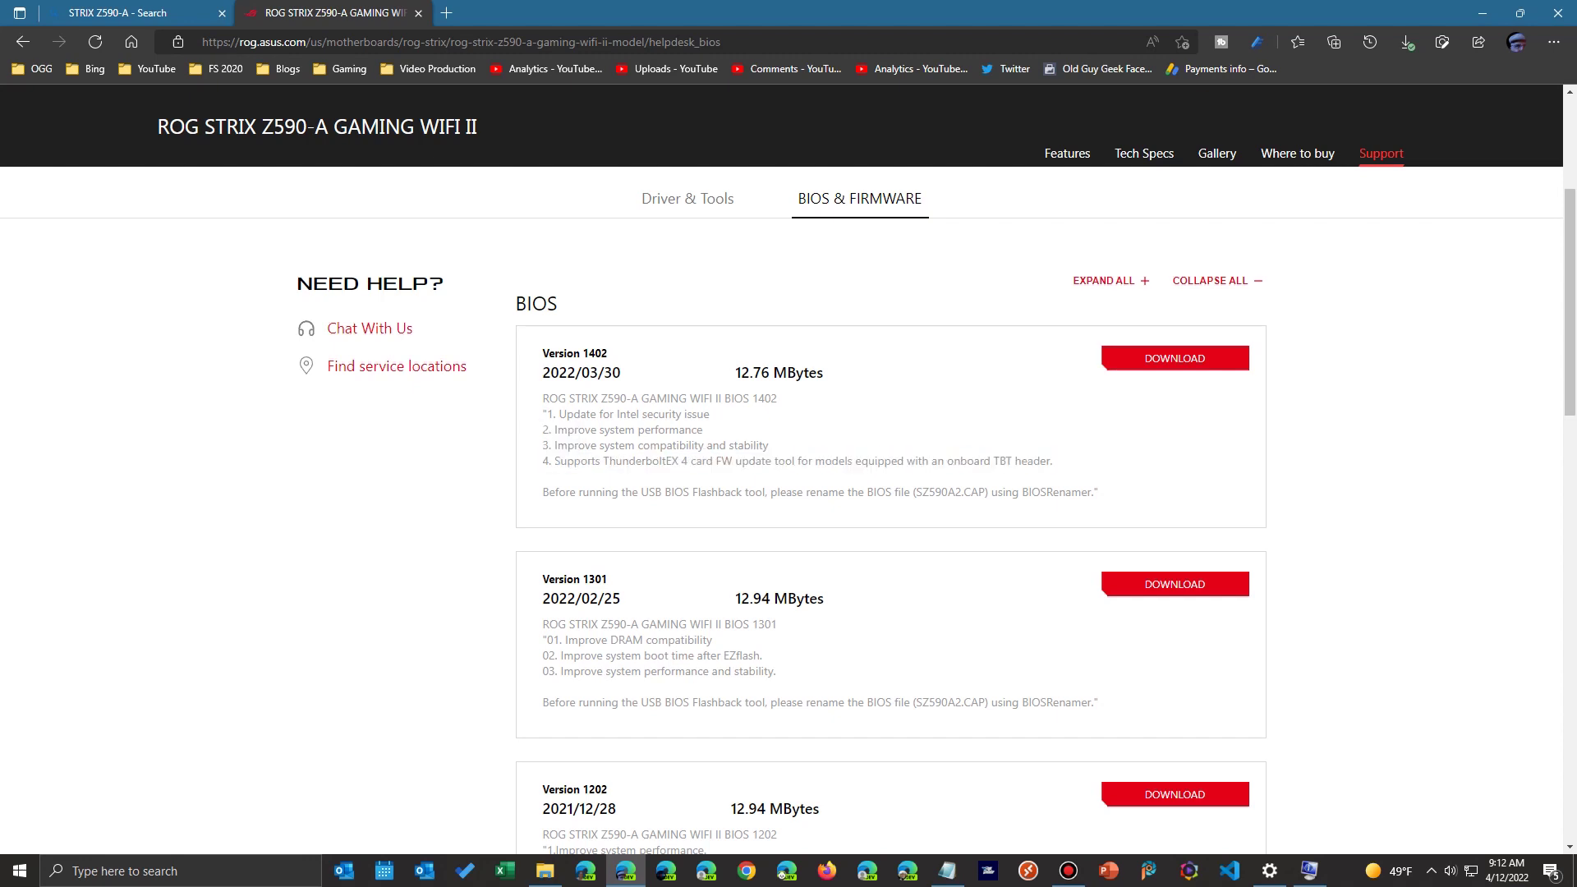
left_click_drag(542, 491, 1101, 492)
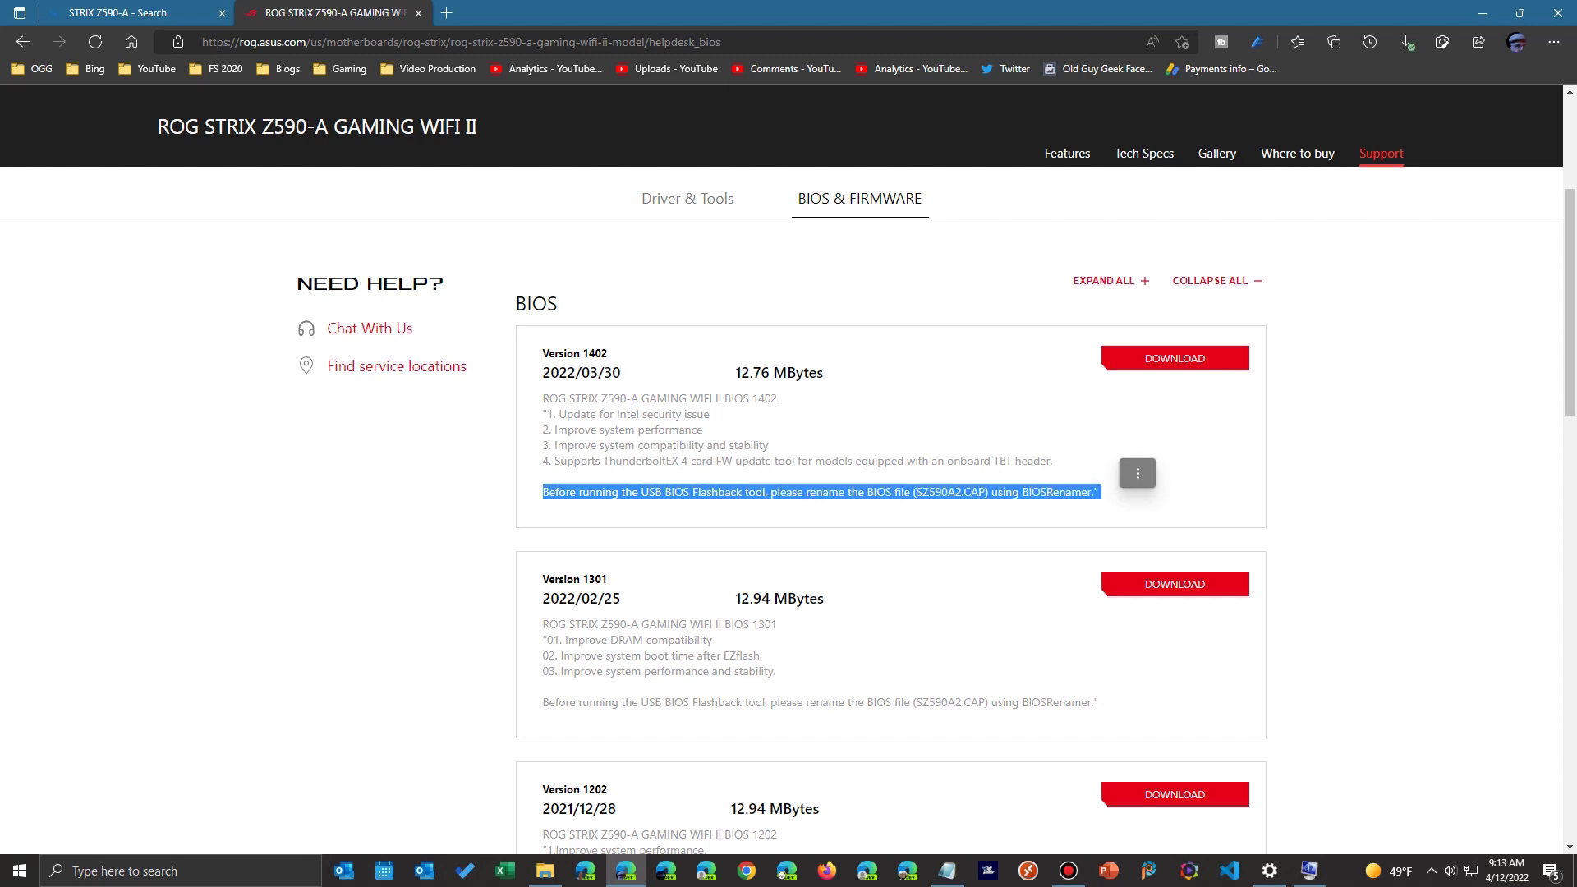
left_click(1101, 492)
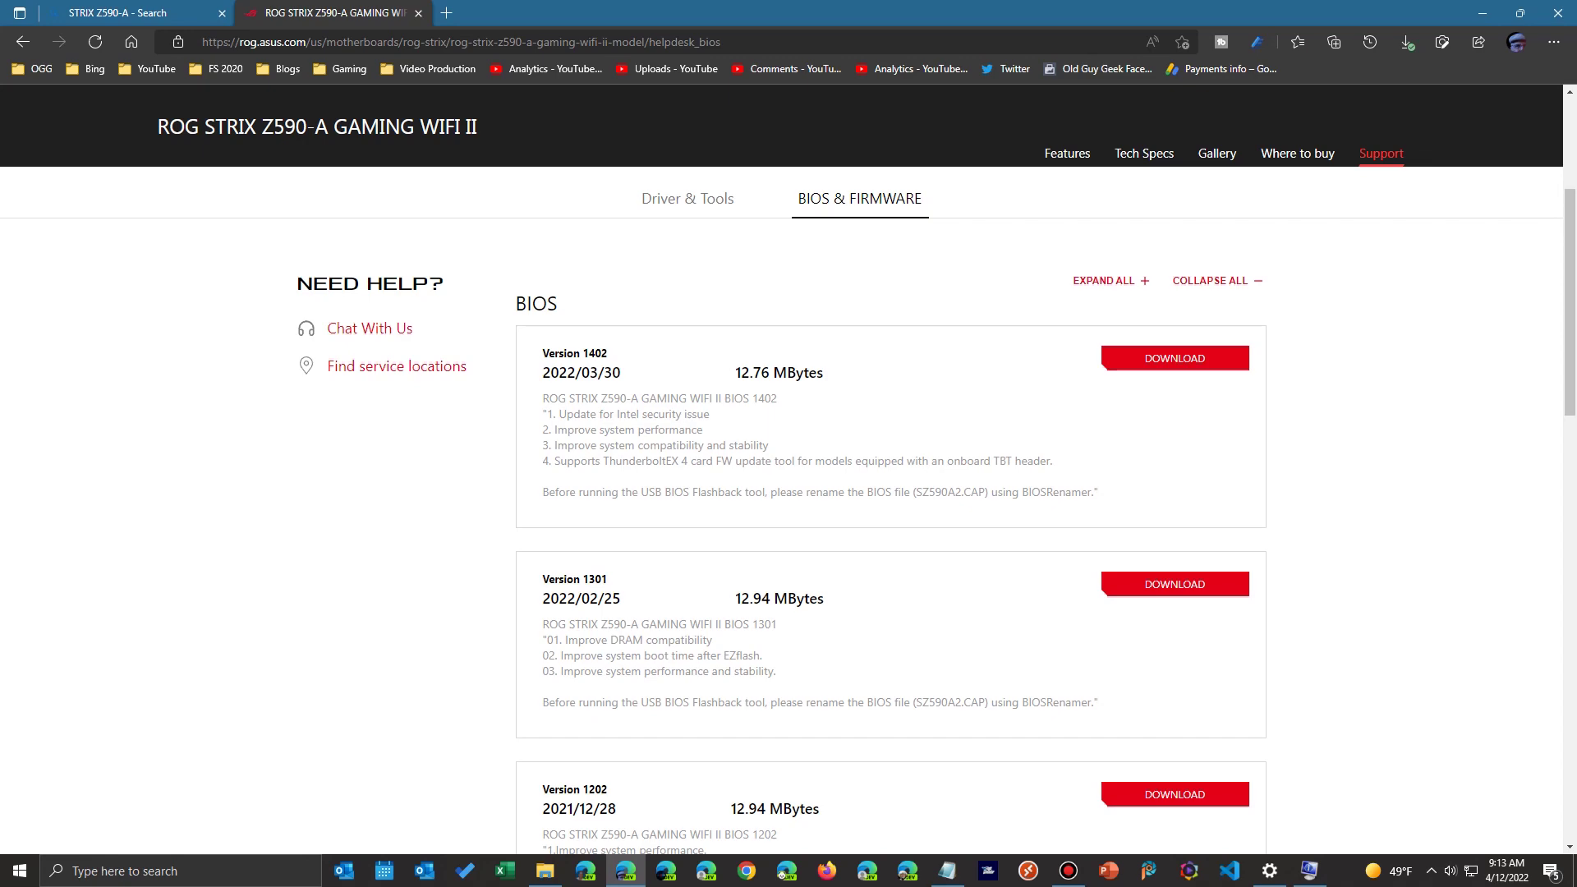
scroll(891, 509, "down", 3)
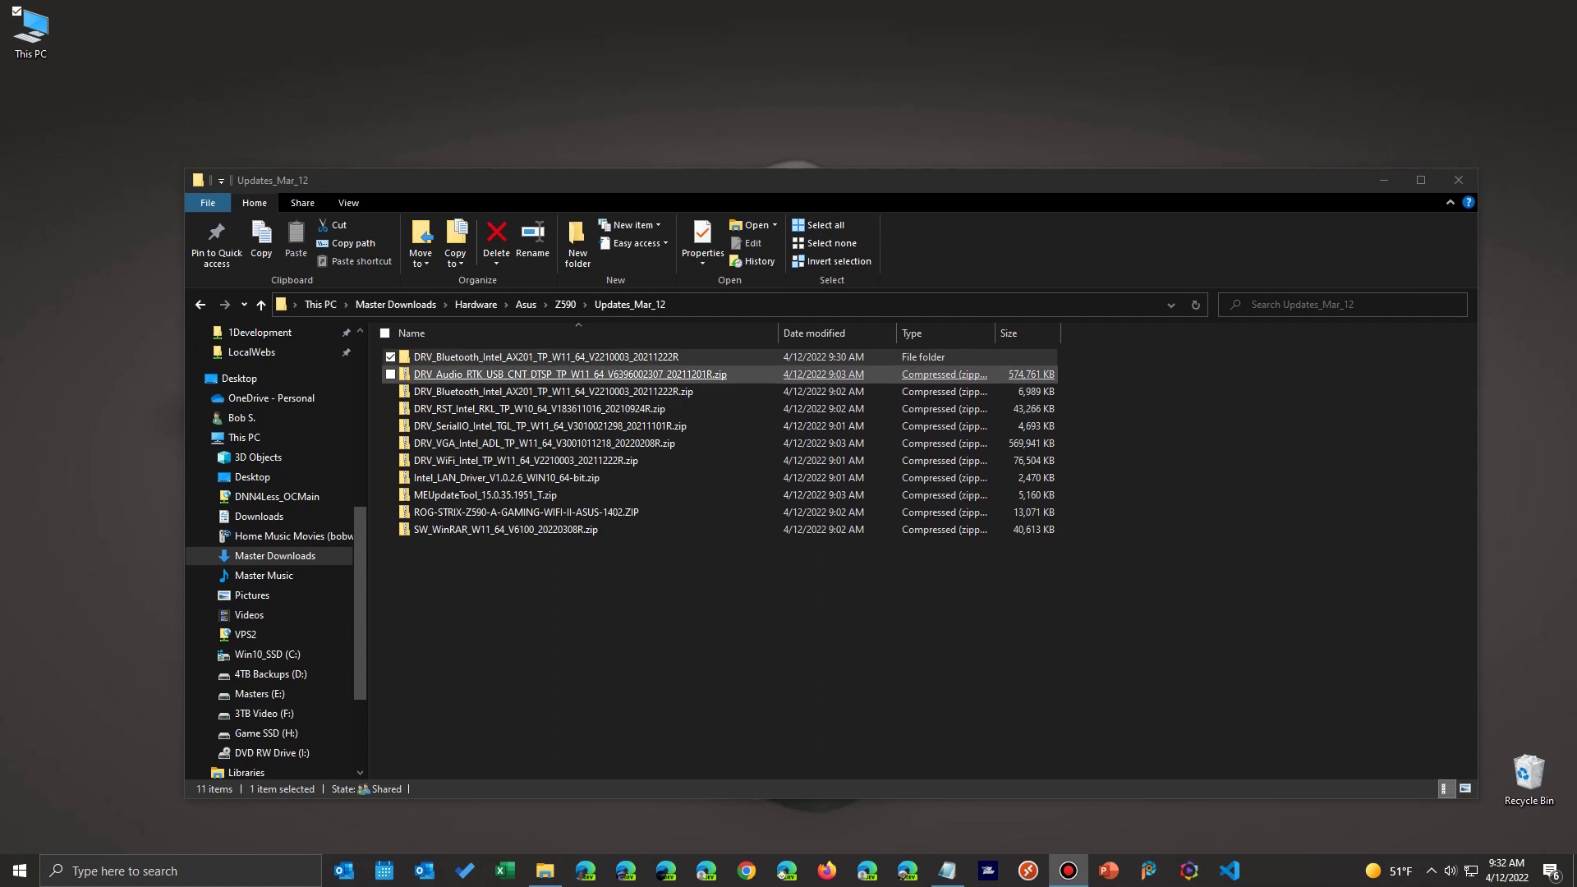
- Extract the DRV_Audio_RTK zip to its default folder and open the 65-item result
right_click(468, 374)
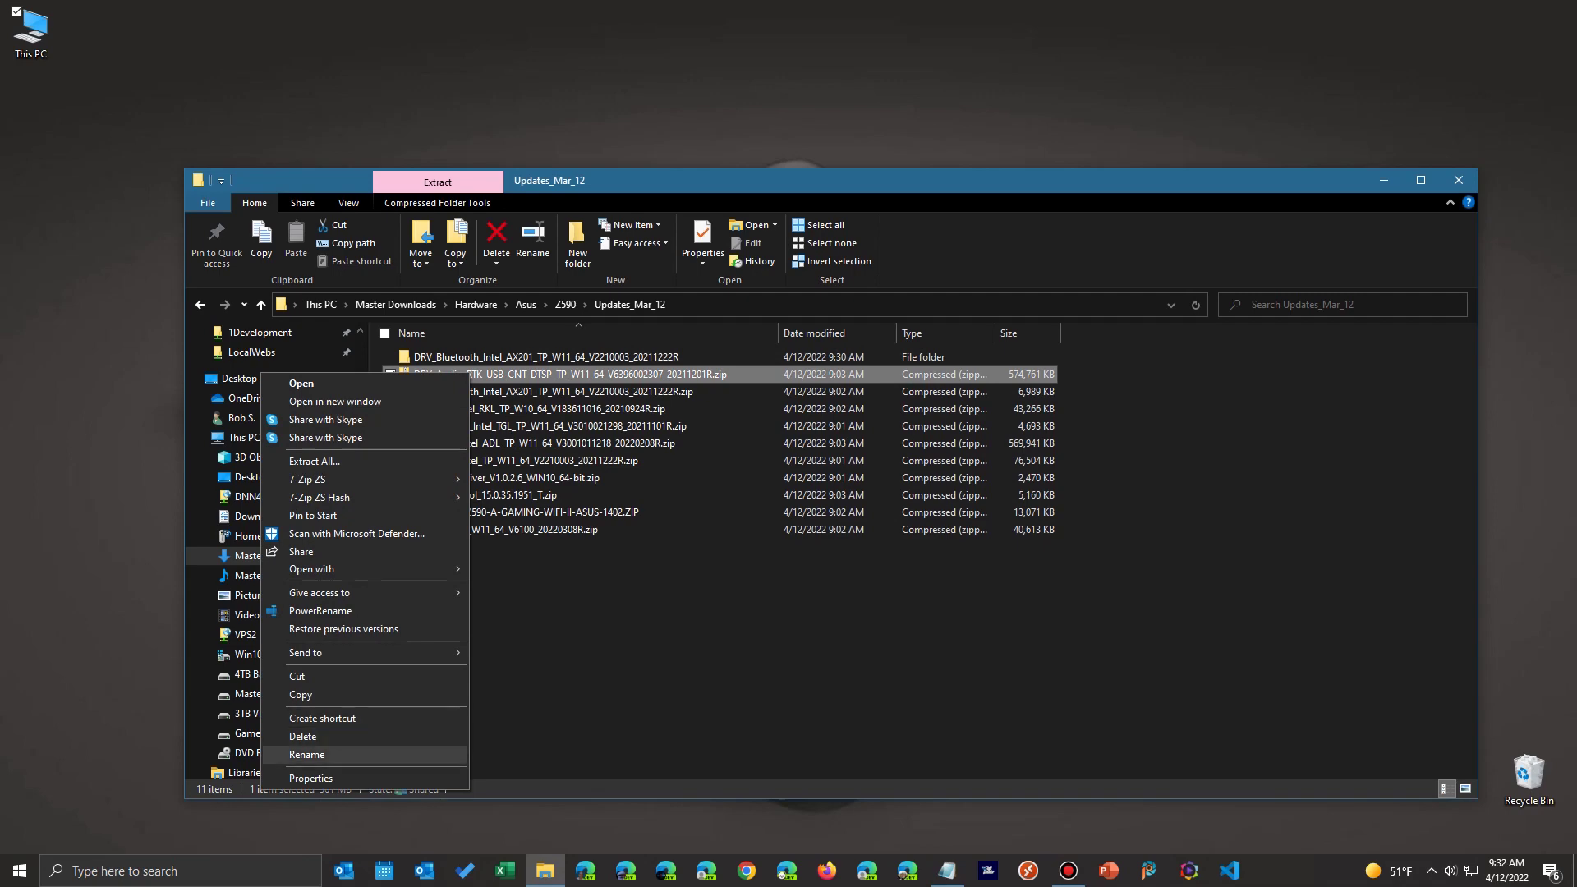
key("Up")
key("Up")
key("Up")
key("Up")
key("Up")
key("Up")
key("Up")
key("Up")
key("Up")
key("Up")
key("Up")
key("Up")
key("Up")
key("Up")
key("Up")
key("Up")
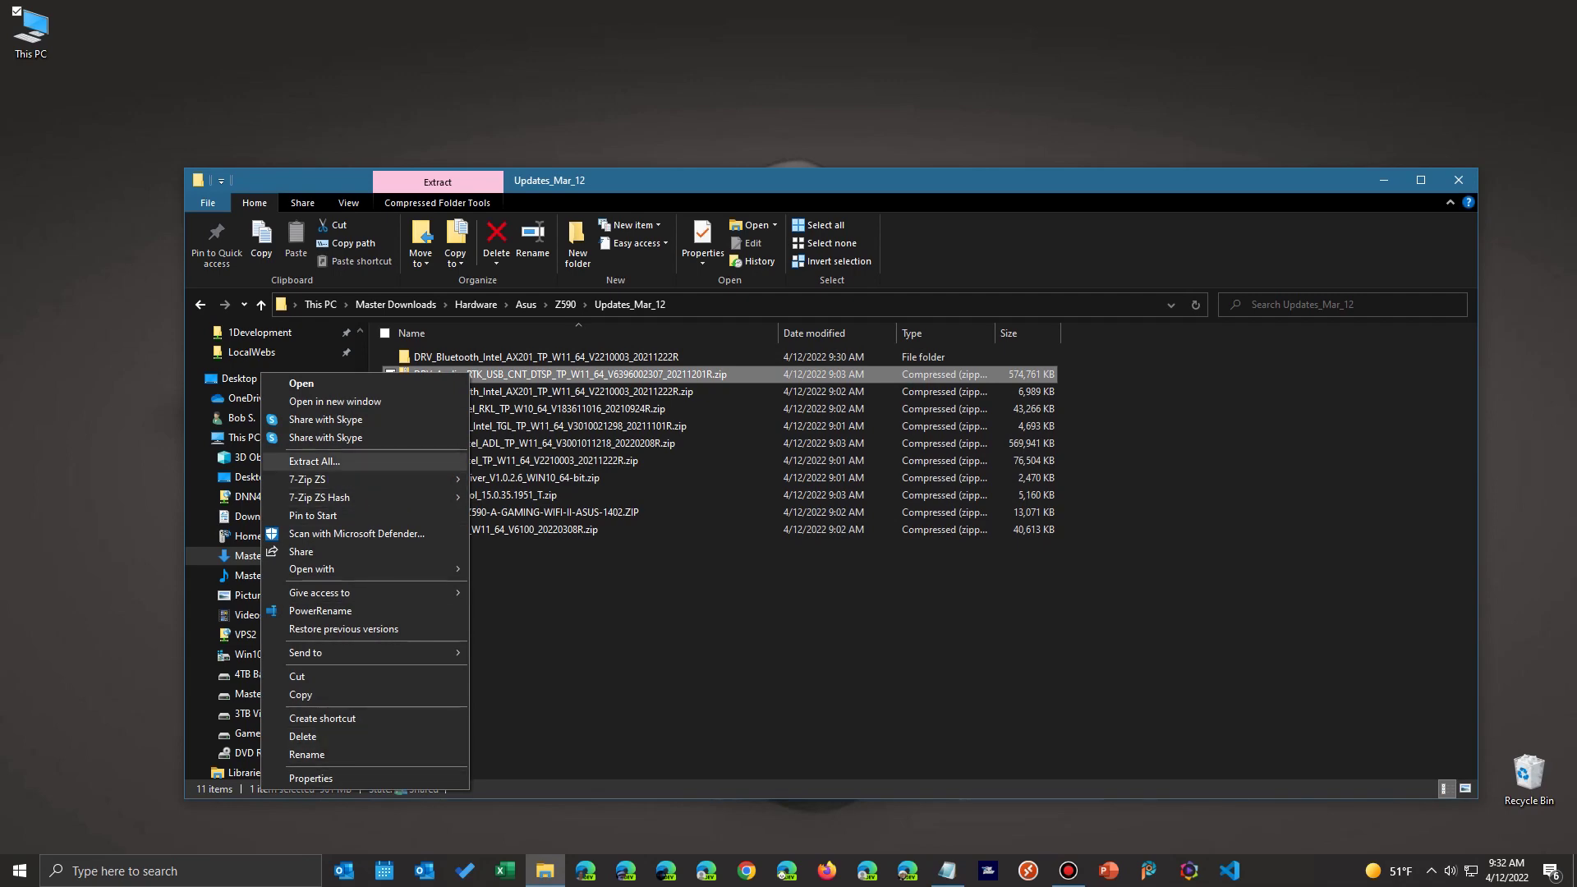
key("Return")
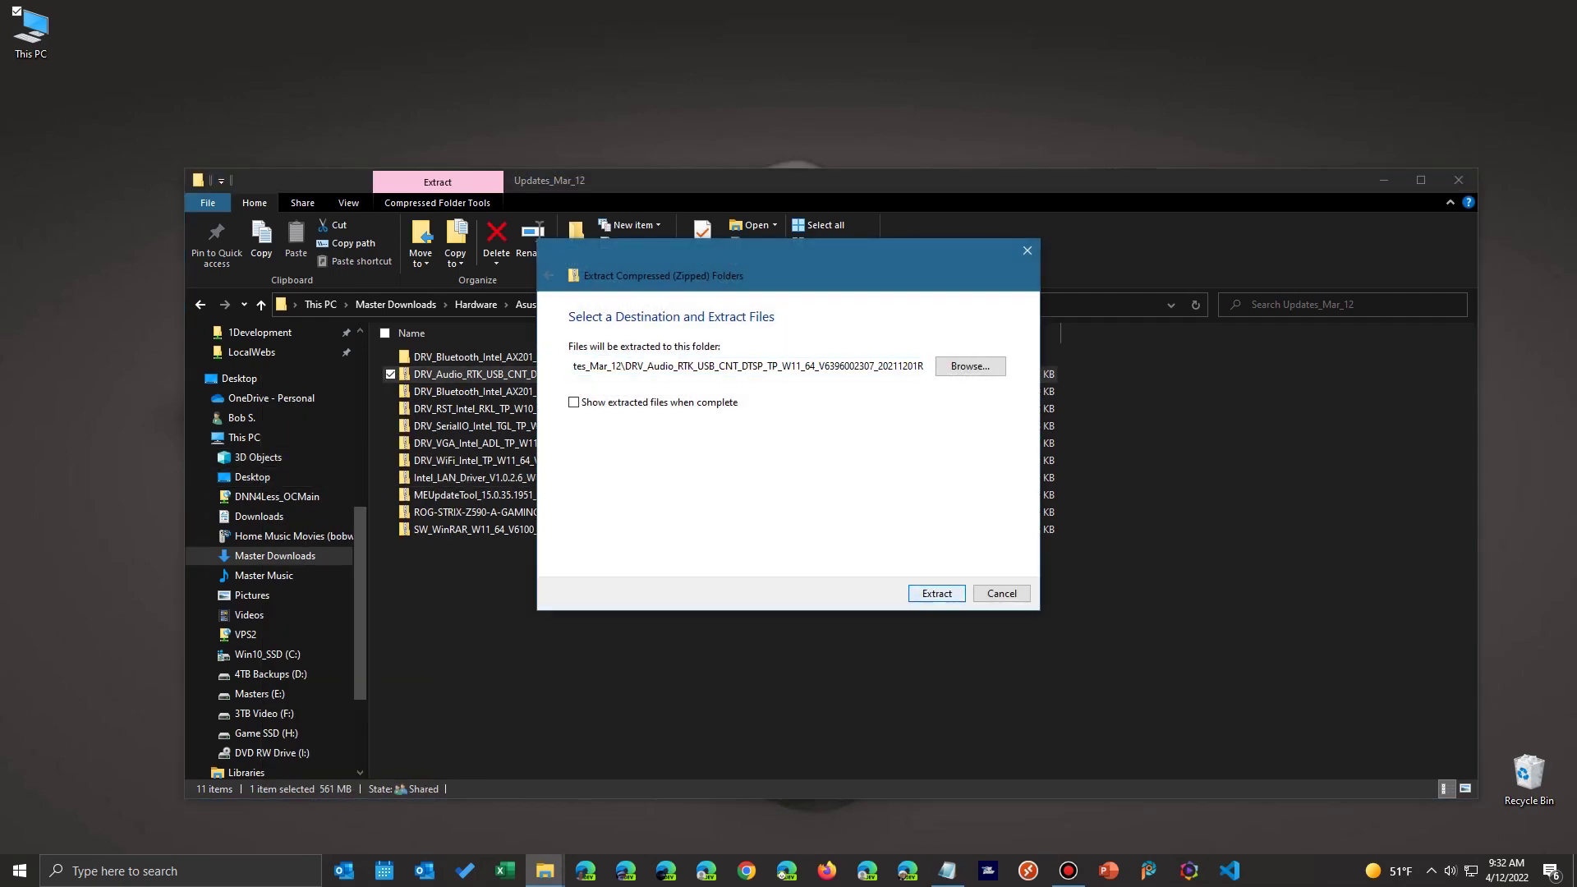
key("Return")
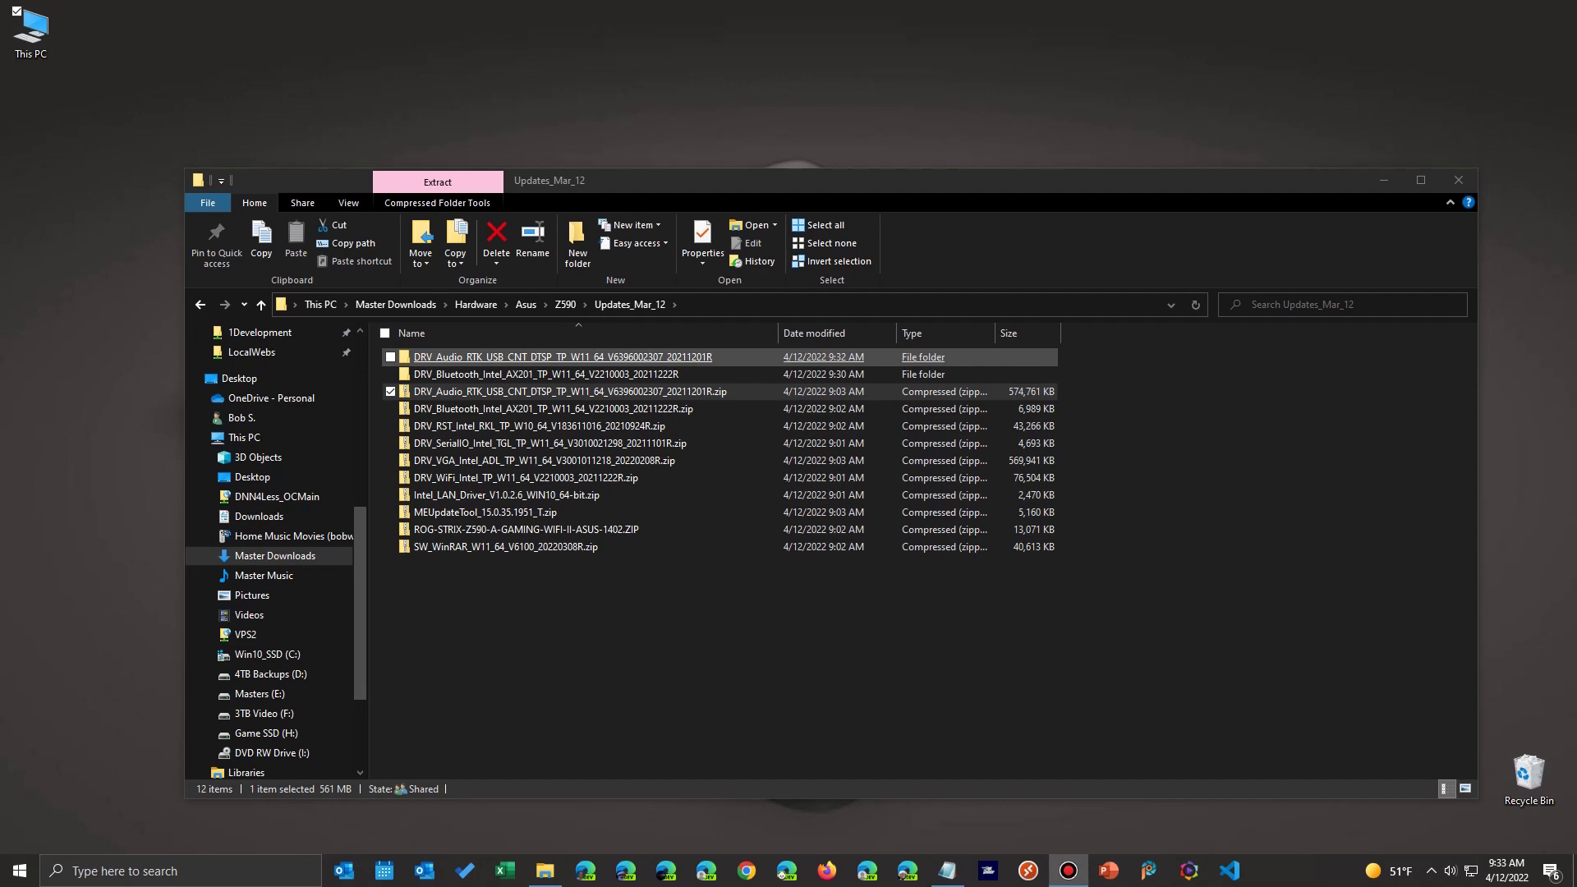
double_click(563, 357)
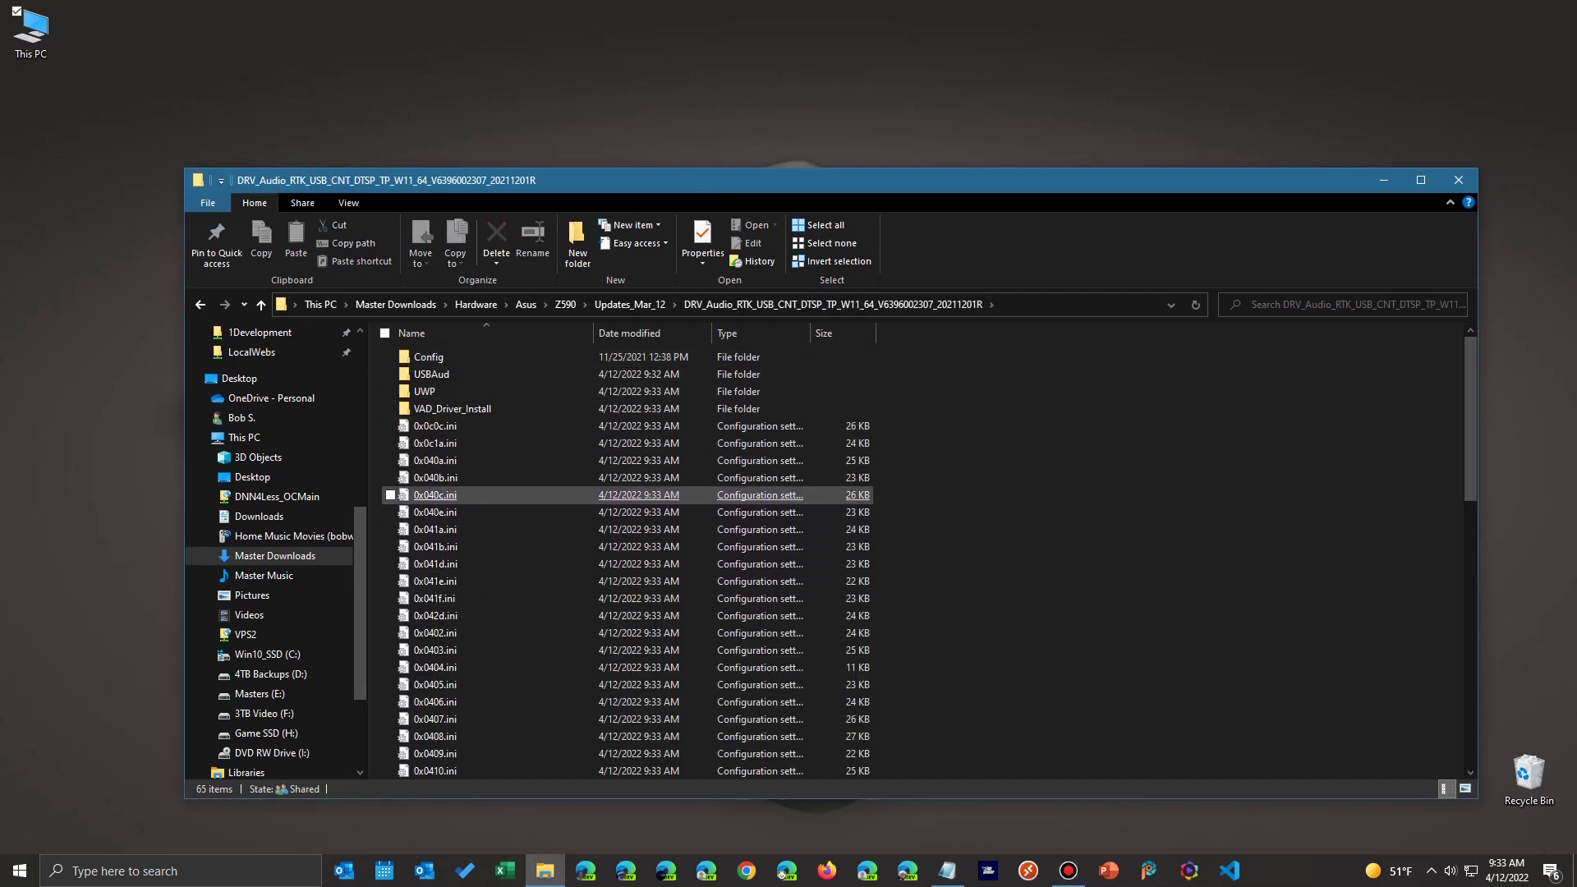
- Run setup.exe from the extracted DRV_Audio folder and proceed through the Realtek USB Audio installer
scroll(624, 546, "down", 15)
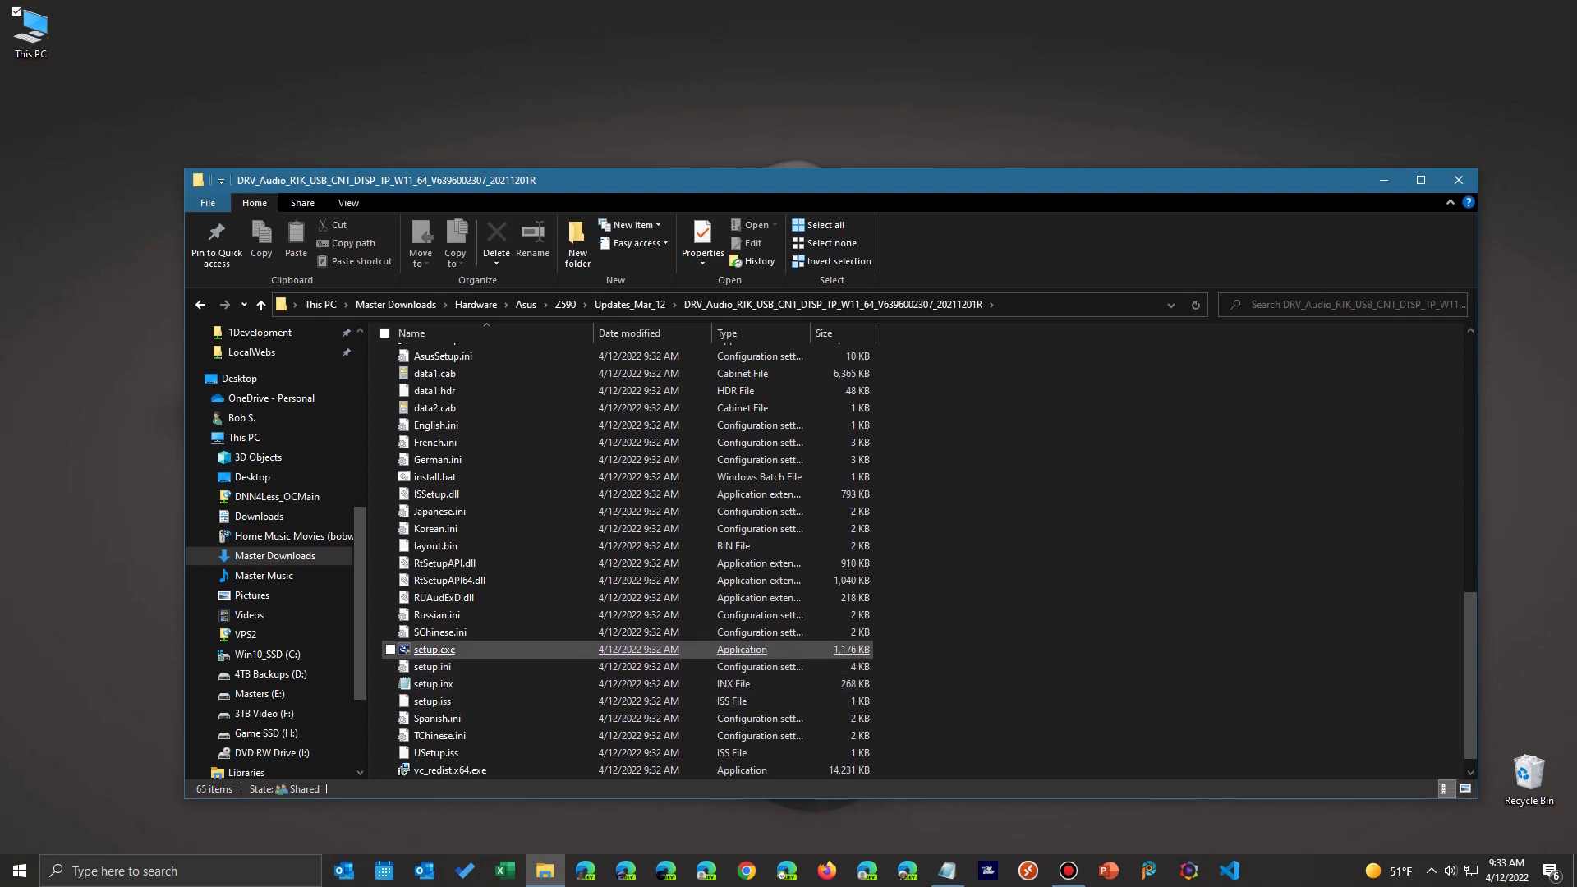
left_click(435, 648)
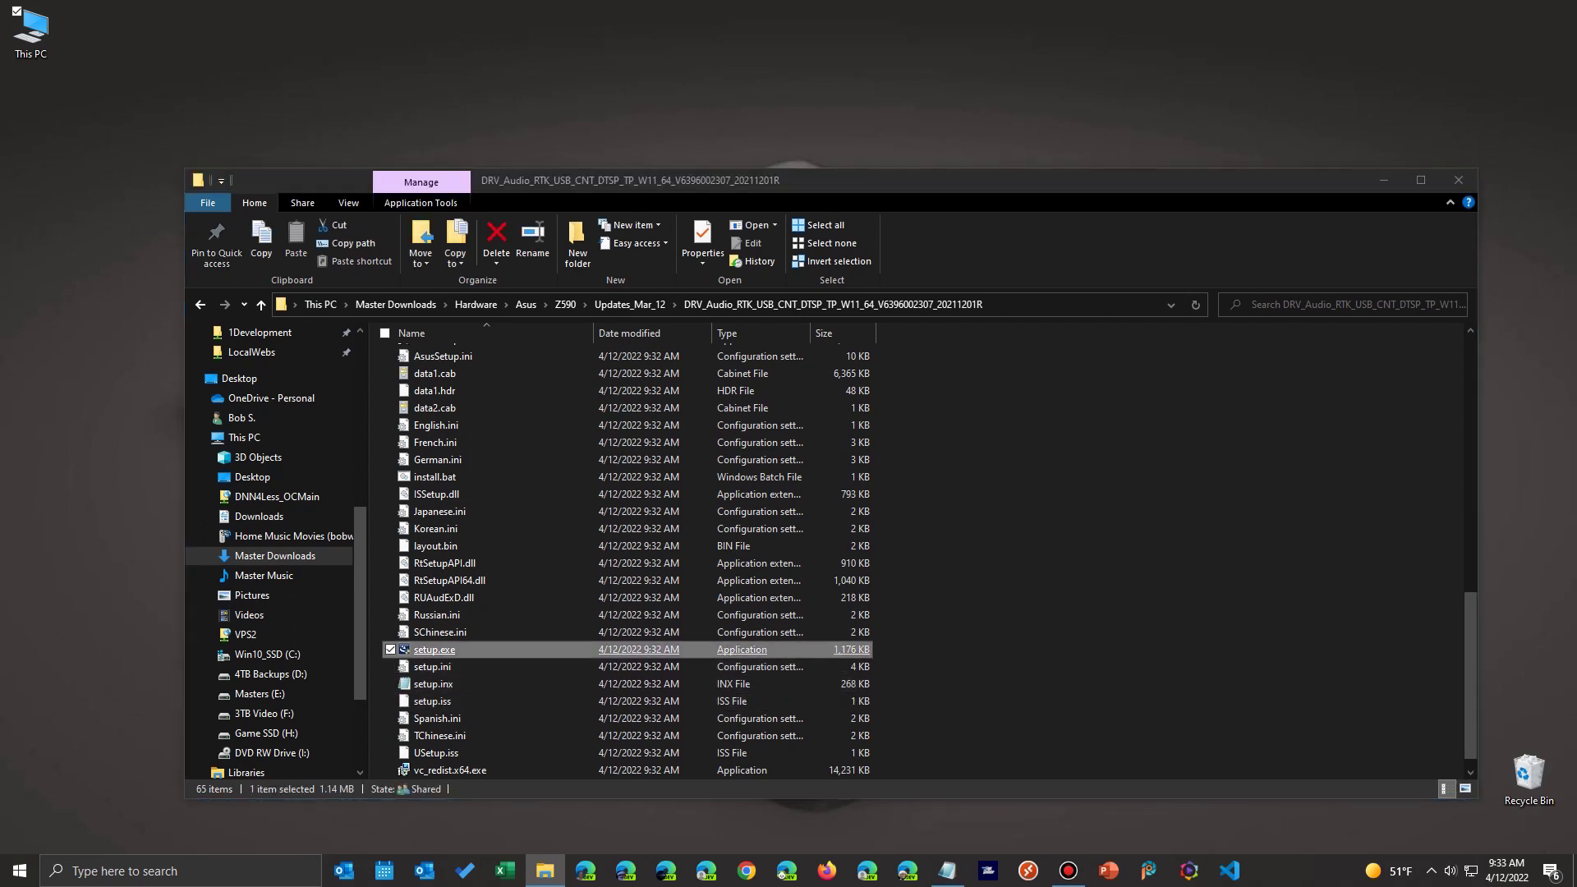
double_click(435, 649)
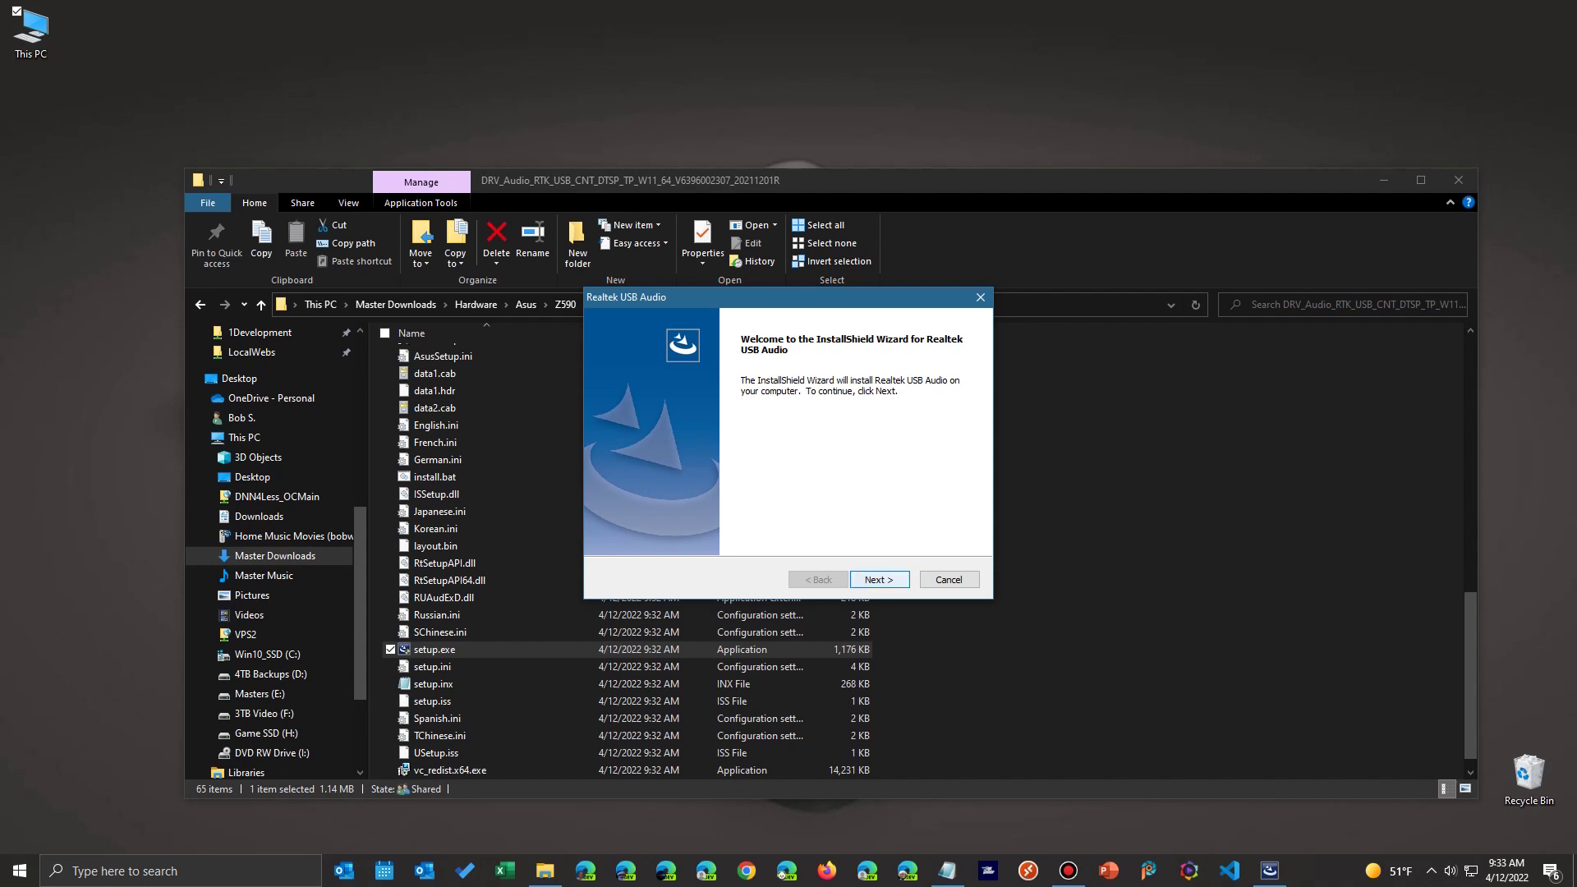
key("Return")
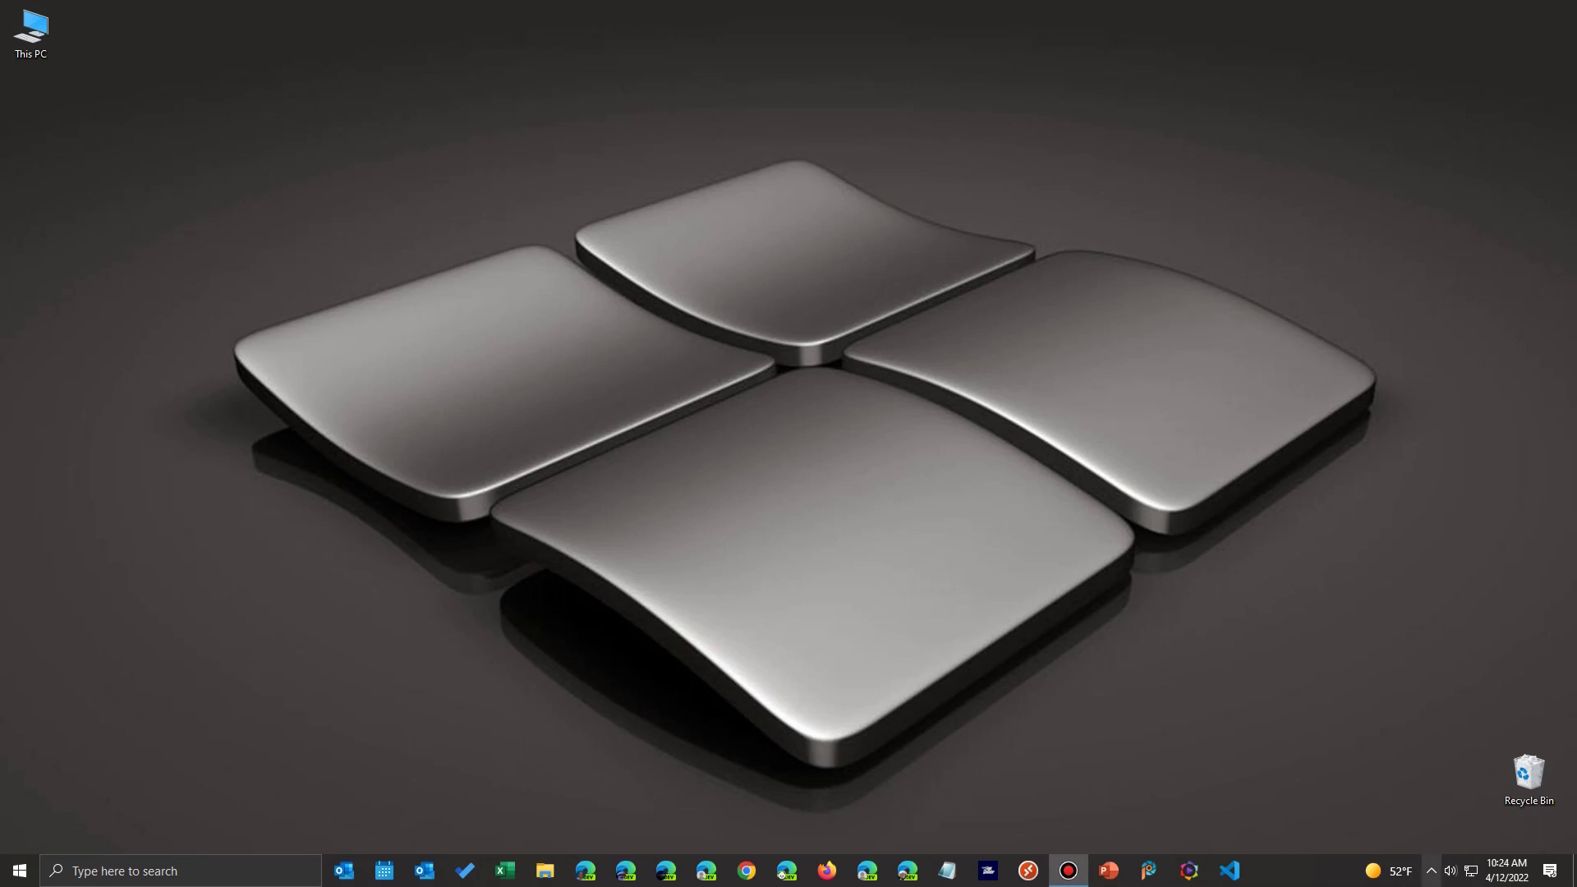
- Launch NVIDIA GeForce Experience from the NVIDIA icon in the hidden tray icons
left_click(1431, 871)
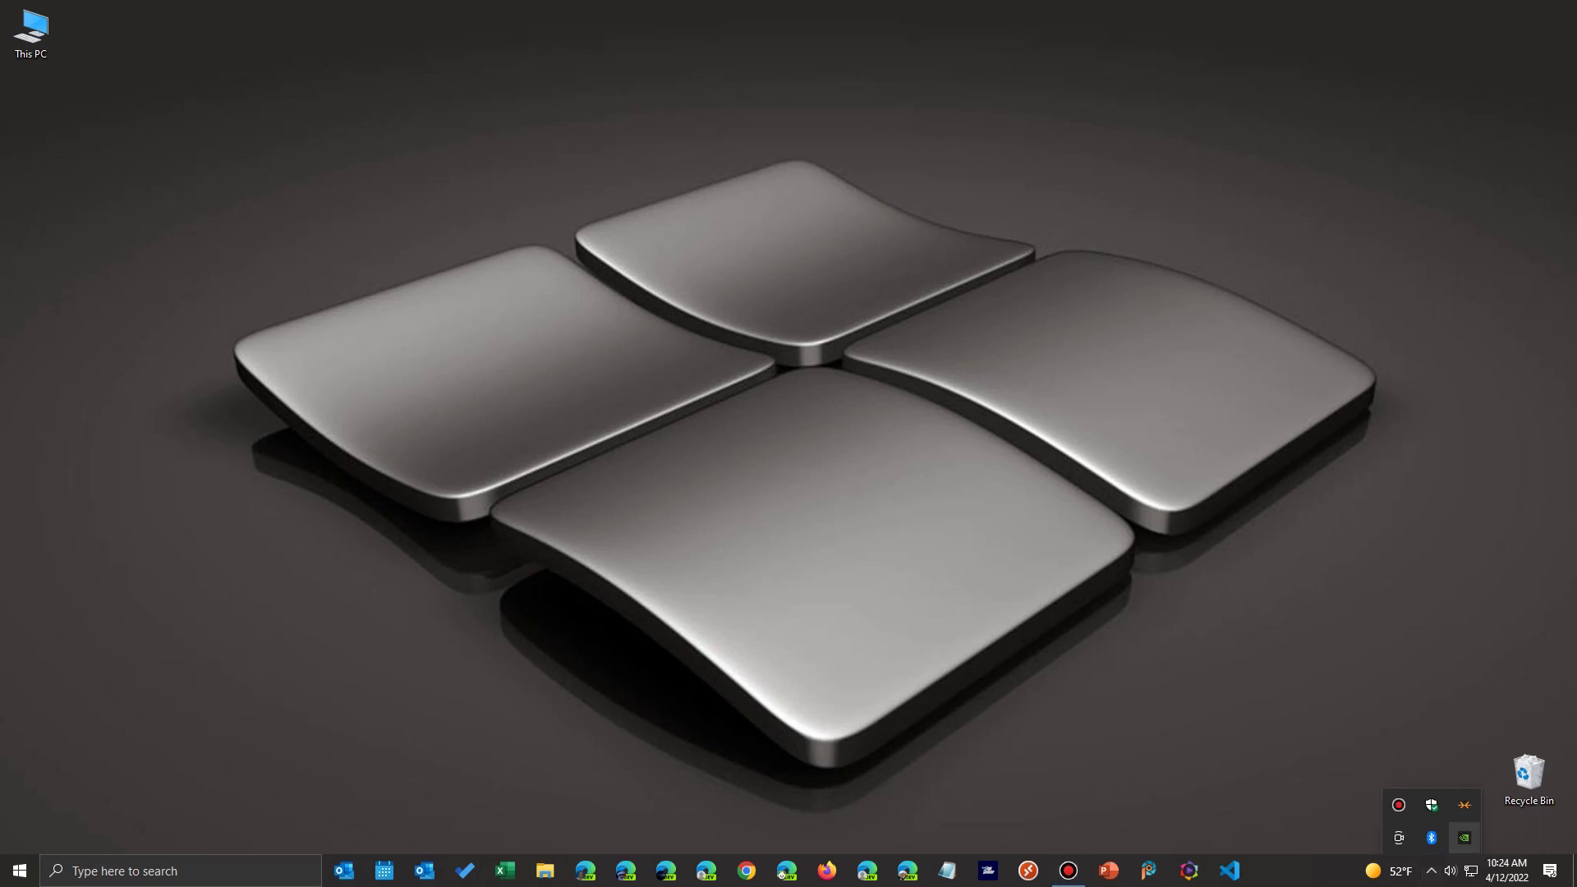
right_click(1464, 838)
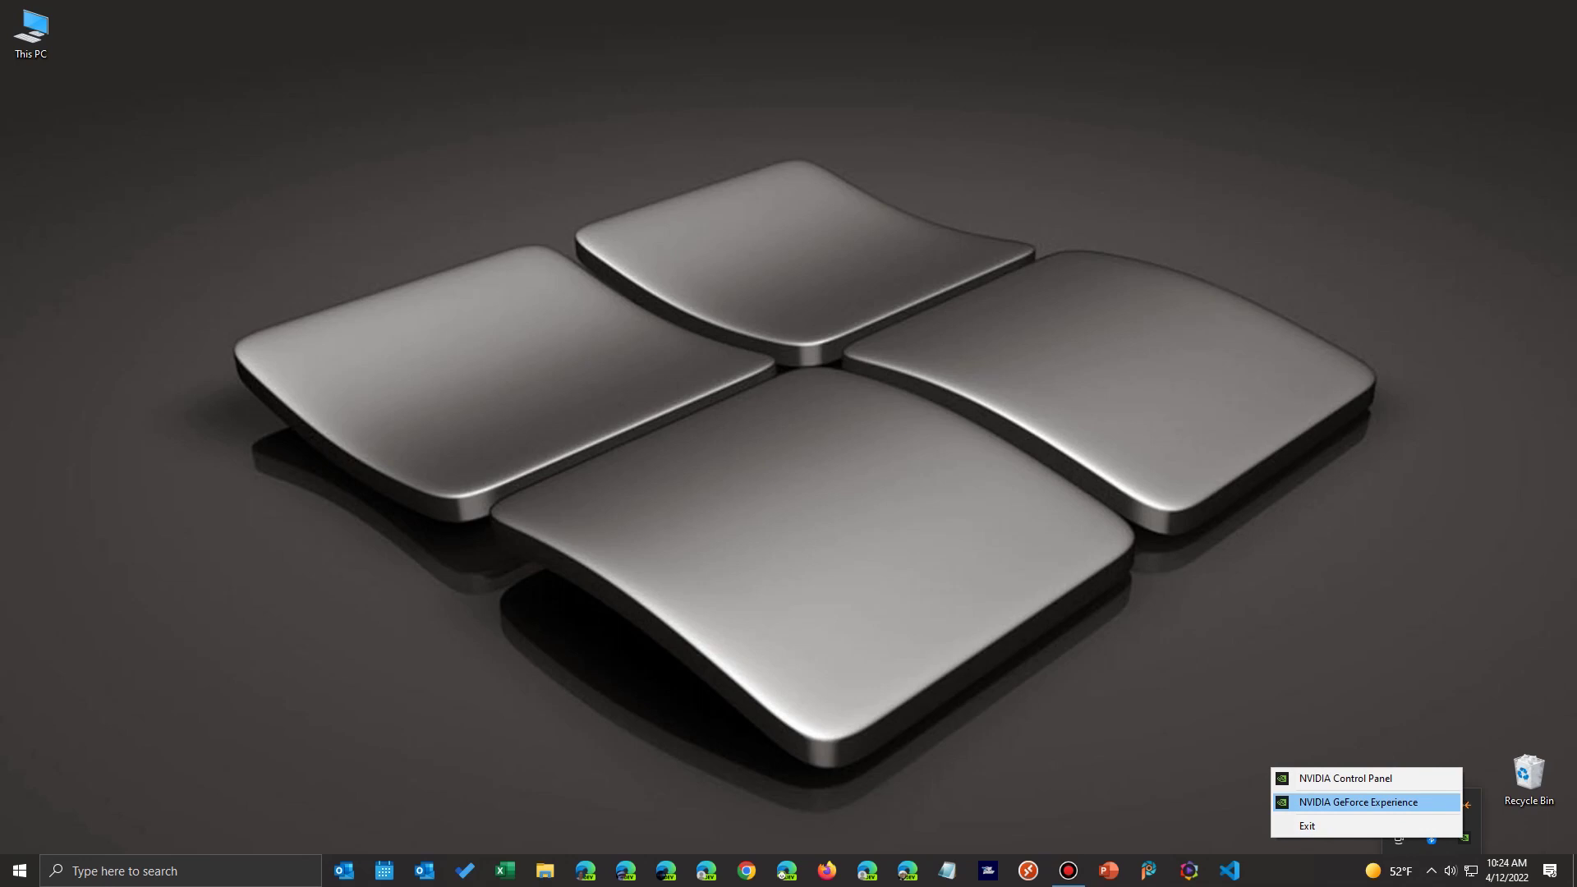
left_click(1358, 802)
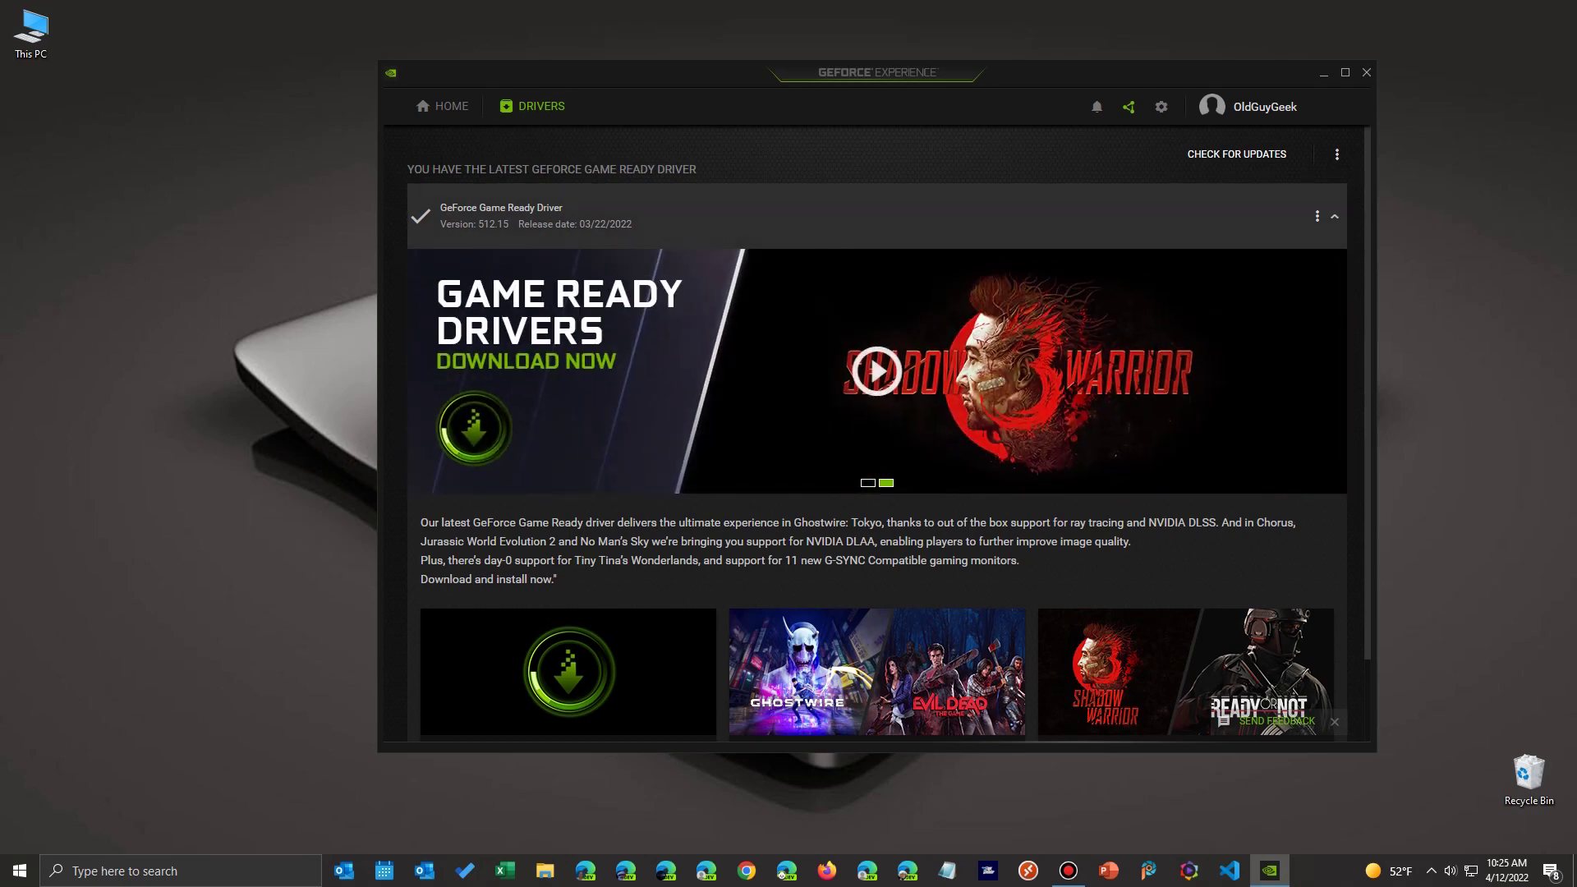
- Start a custom reinstall of Game Ready Driver 512.15 with Perform a clean installation ticked
left_click(1316, 216)
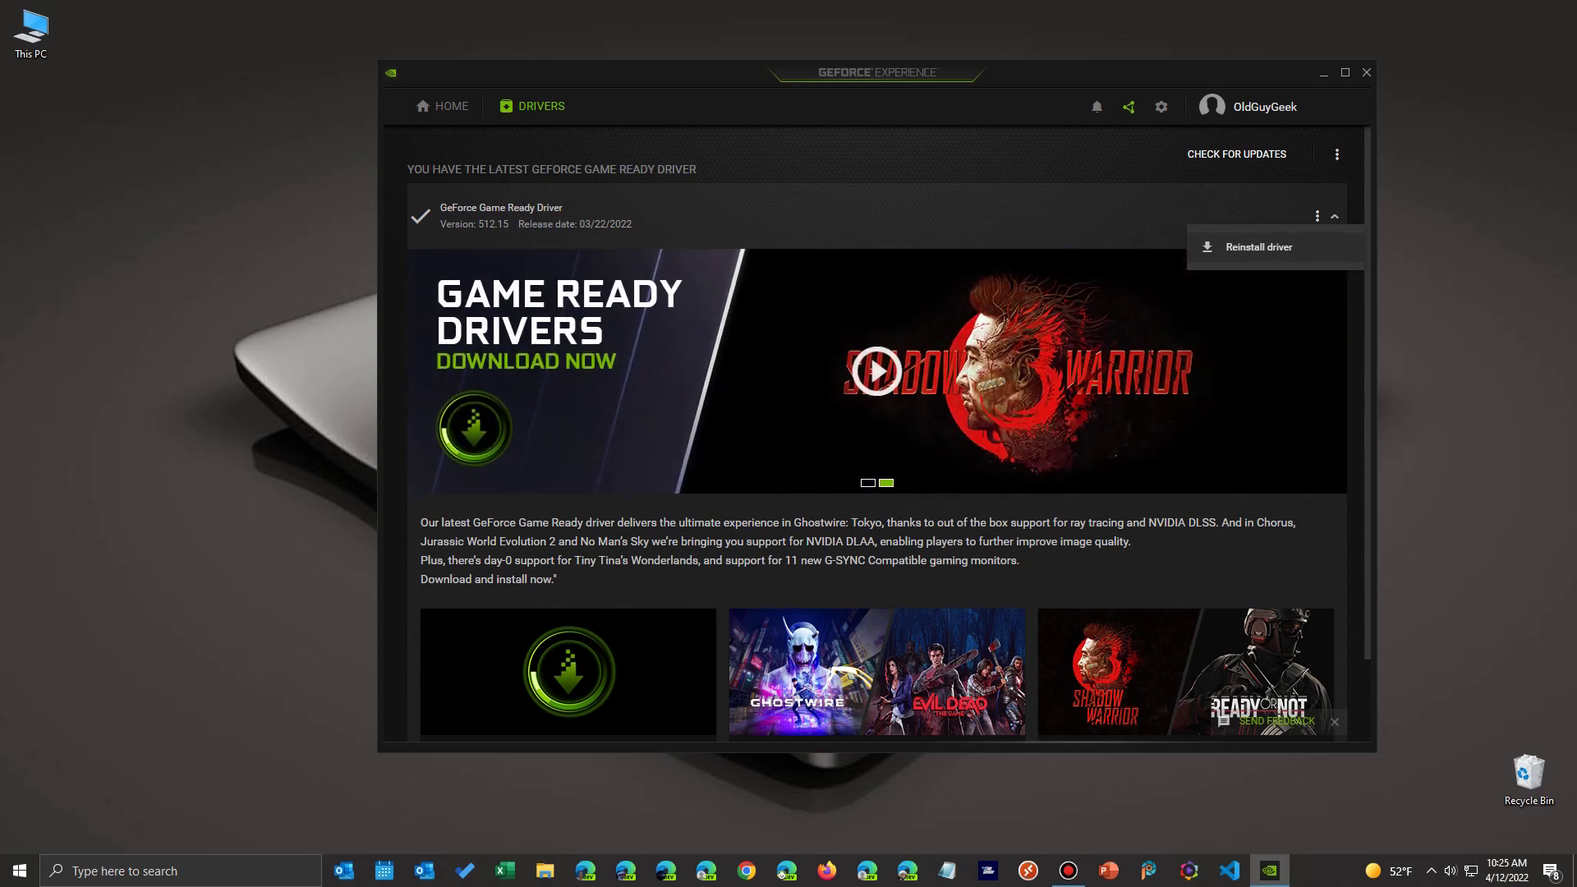
left_click(1258, 247)
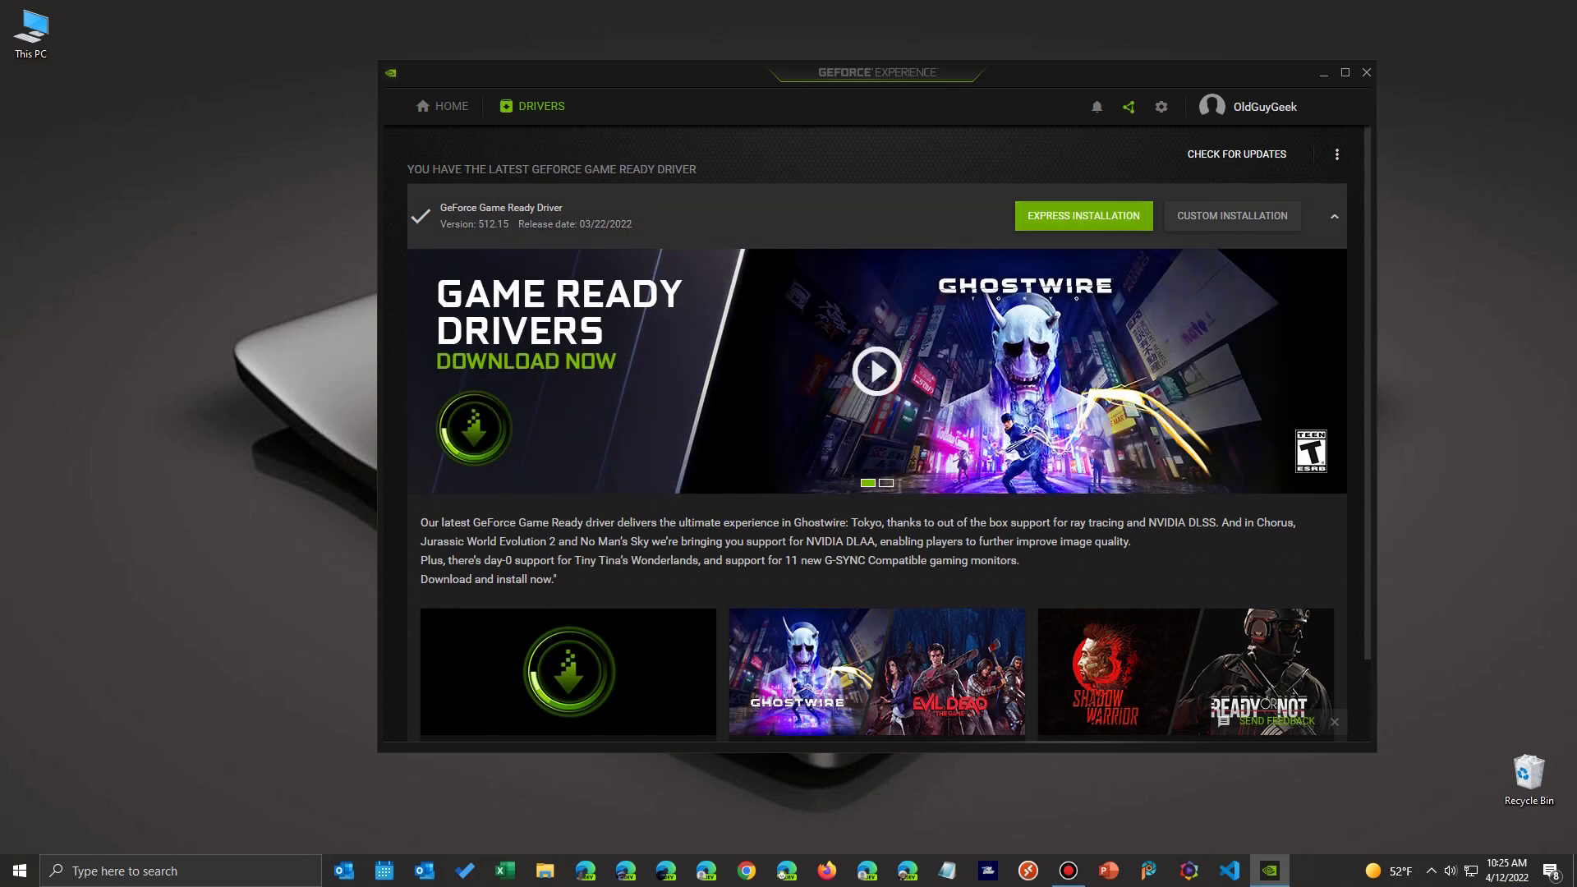
left_click(1083, 215)
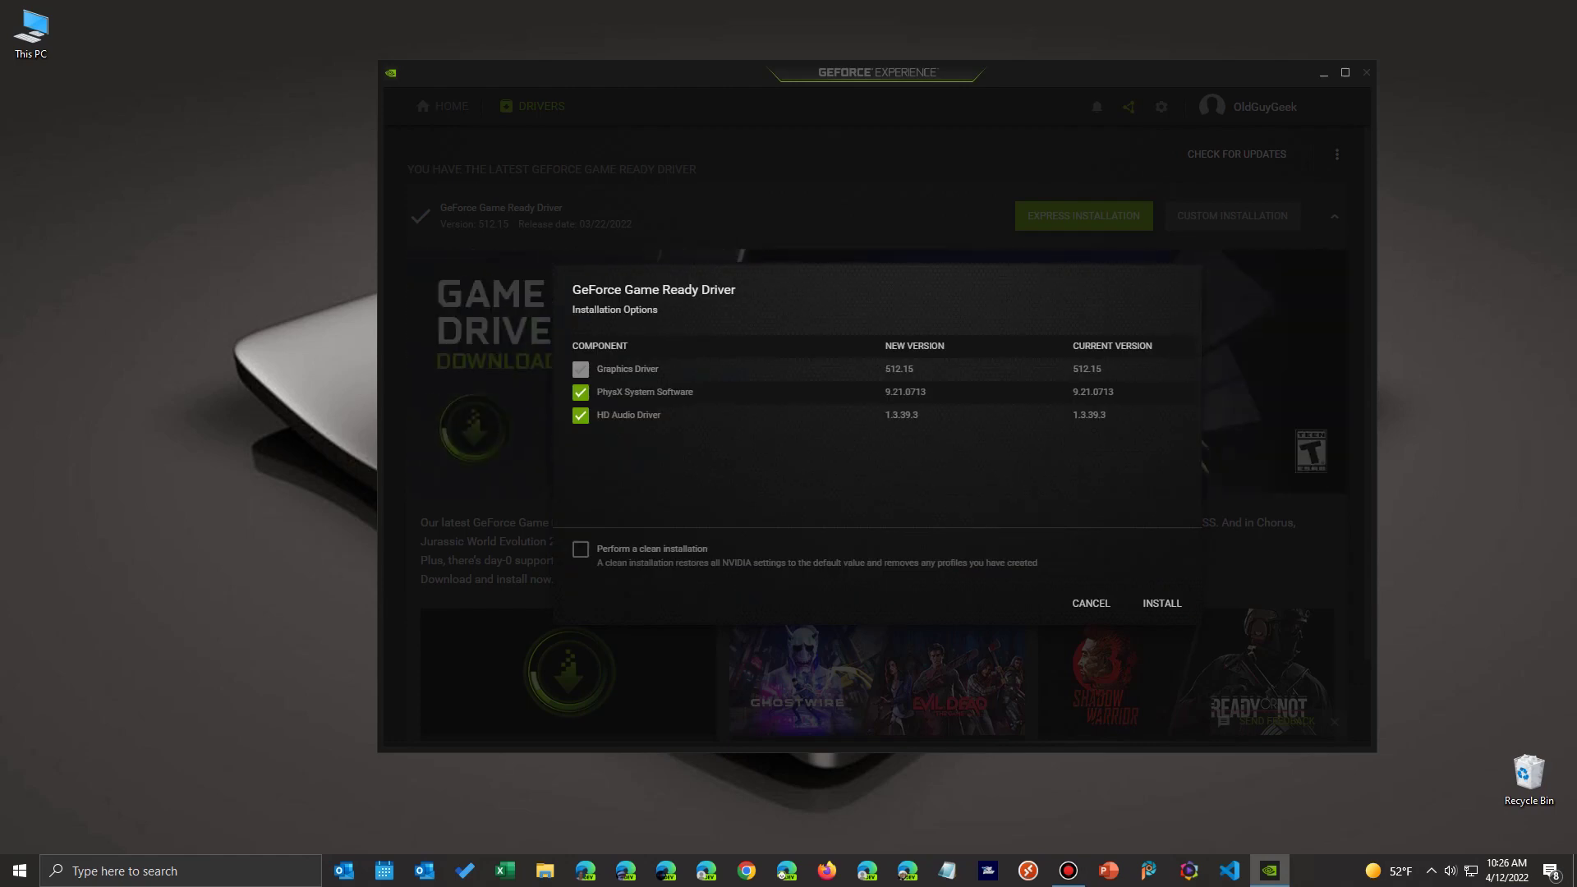
left_click(580, 548)
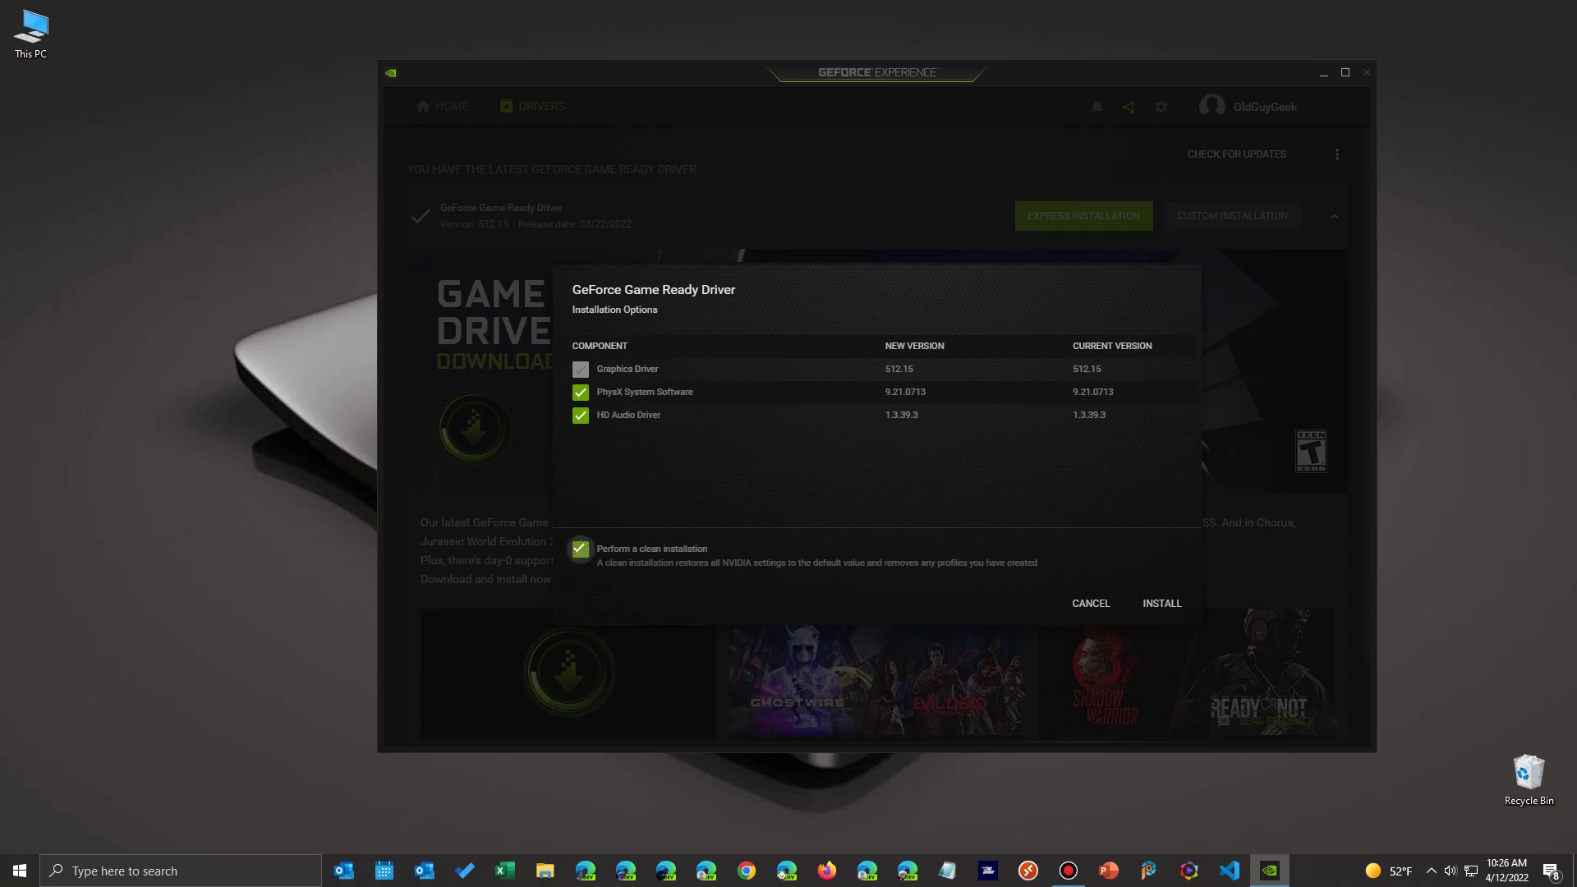